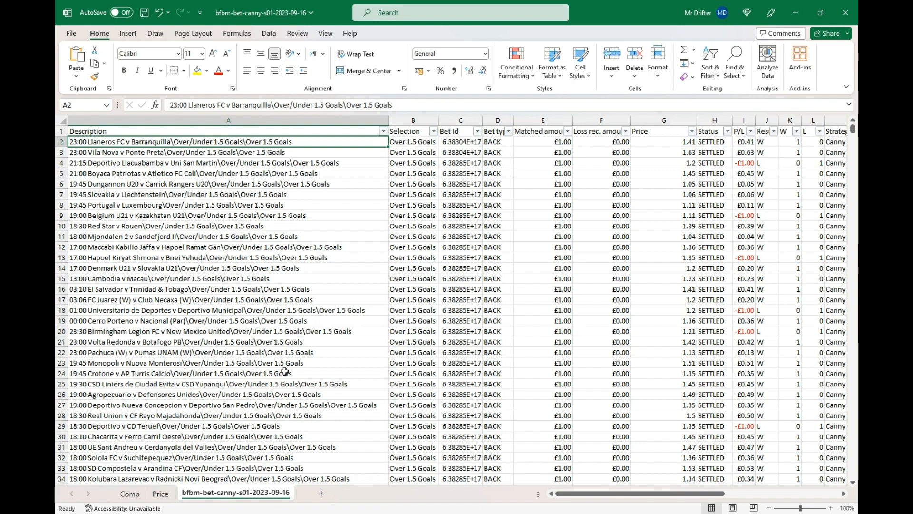
Step: Review the Description, Selection, Price, Strategy, Country code and Competition columns of the raw bet records
{"action": "left_click", "coordinate": [197, 119]}
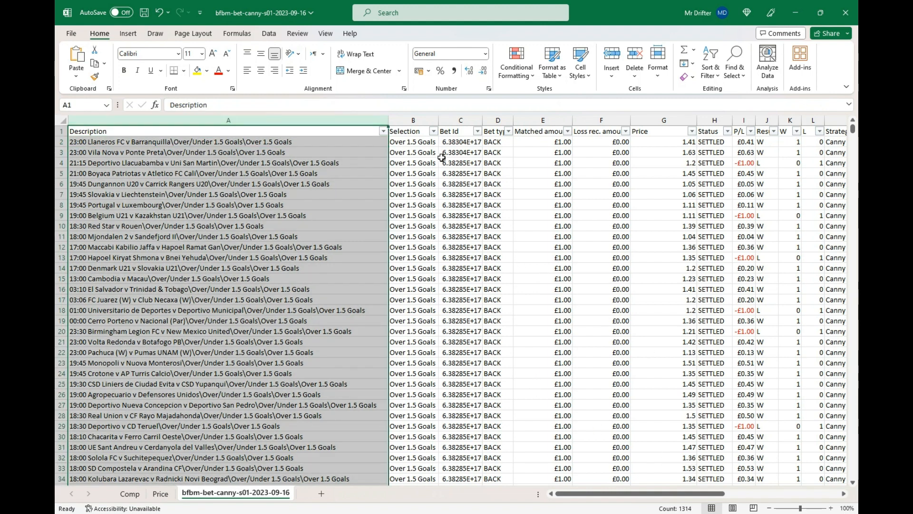
{"action": "left_click", "coordinate": [413, 120]}
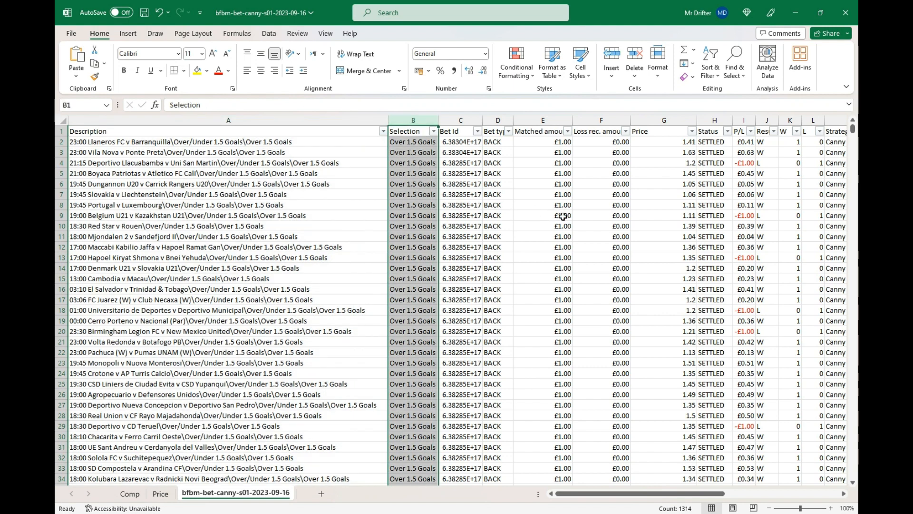
{"action": "left_click", "coordinate": [690, 173]}
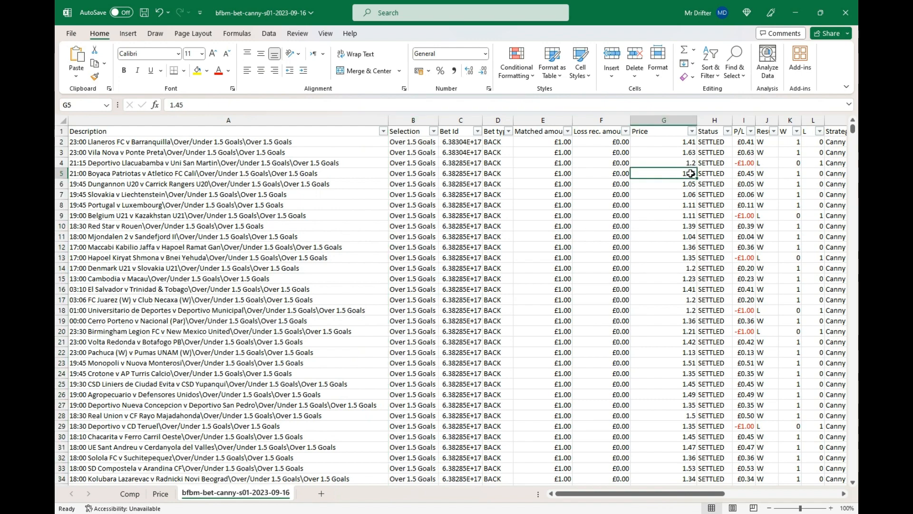
{"action": "key", "text": "Right"}
{"action": "key", "text": "Right"}
{"action": "key", "text": "Right"}
{"action": "key", "text": "Right"}
{"action": "key", "text": "Right"}
{"action": "key", "text": "Right"}
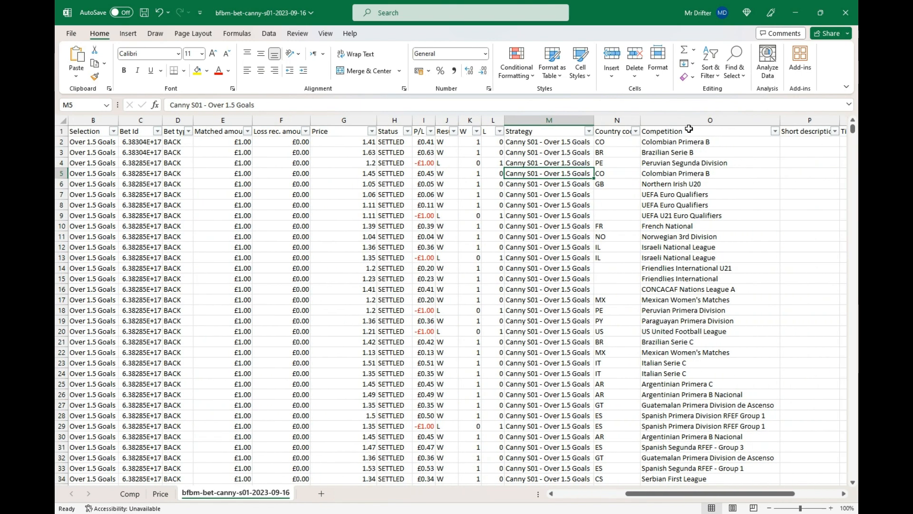
{"action": "key", "text": "Right"}
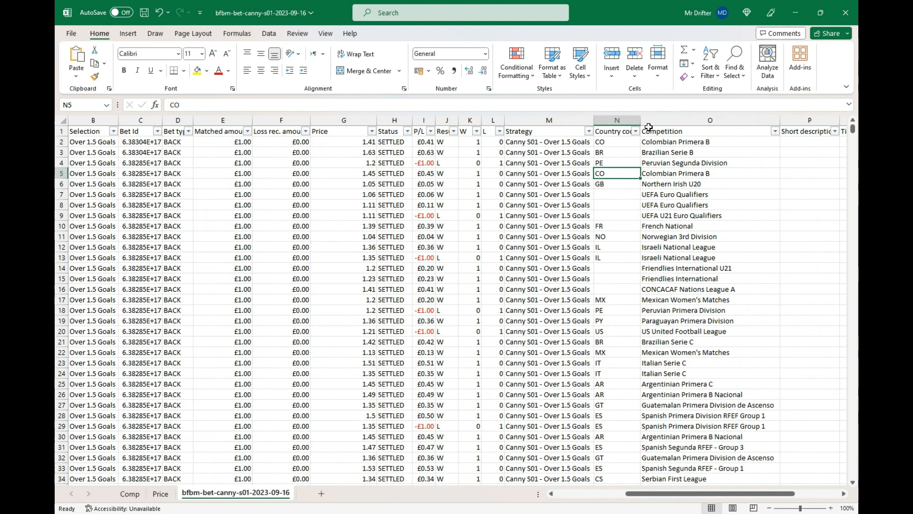
{"action": "left_click", "coordinate": [565, 119]}
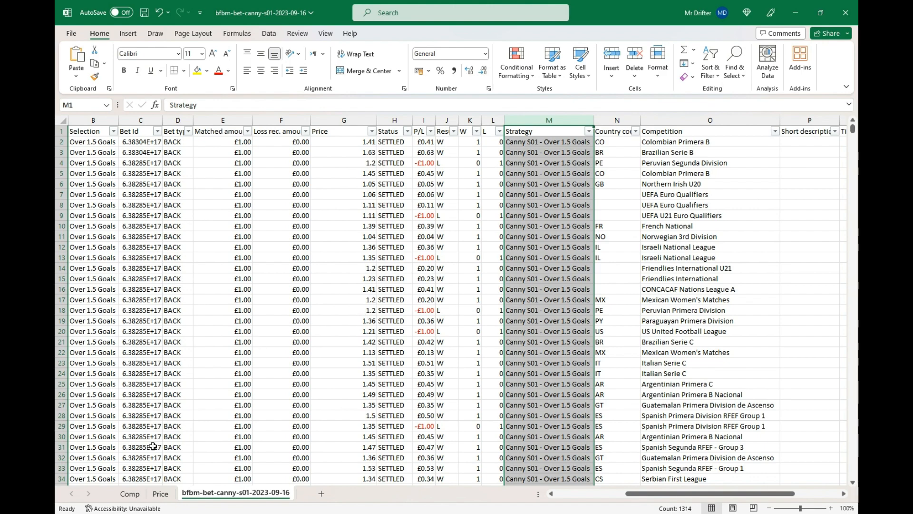
Step: Review the Comp sheet's pivot table of results by country and competition, down to the Grand Total row
{"action": "left_click", "coordinate": [134, 493]}
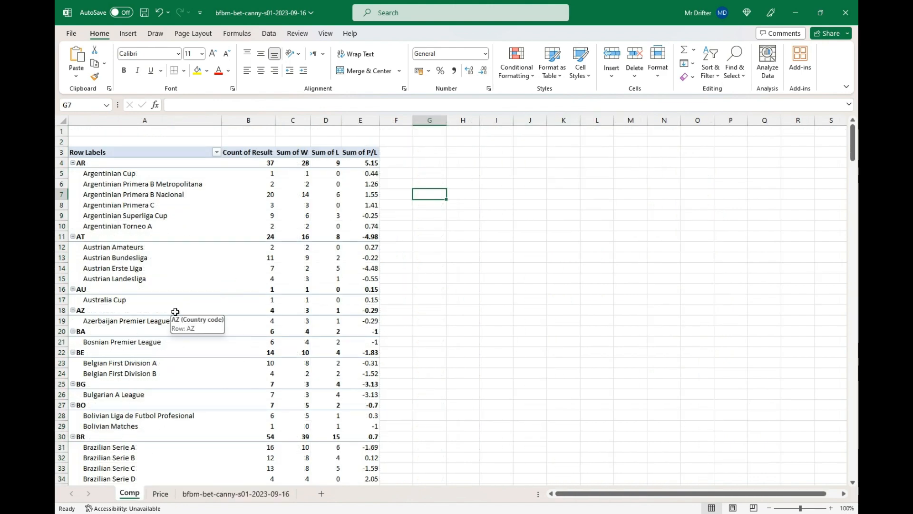
{"action": "scroll", "coordinate": [240, 380], "scroll_direction": "down", "scroll_amount": 8}
{"action": "scroll", "coordinate": [240, 379], "scroll_direction": "down", "scroll_amount": 20}
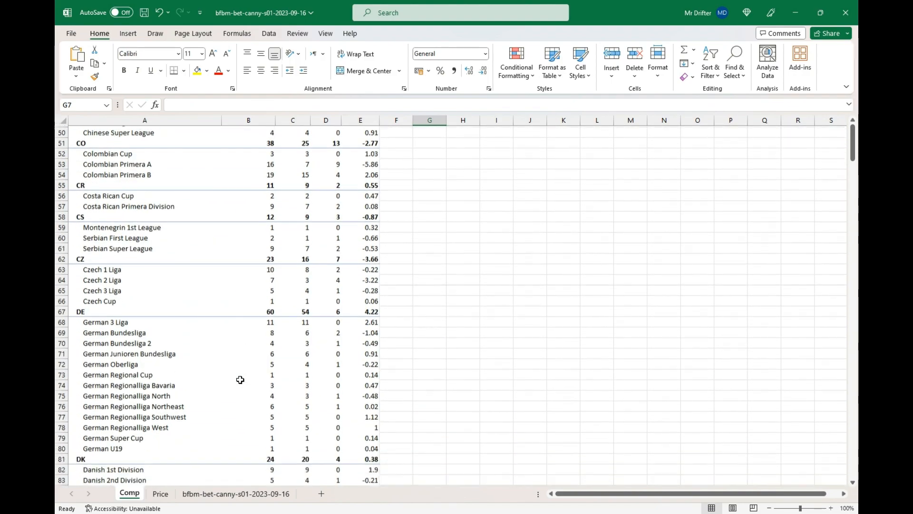
{"action": "scroll", "coordinate": [246, 243], "scroll_direction": "down", "scroll_amount": 20}
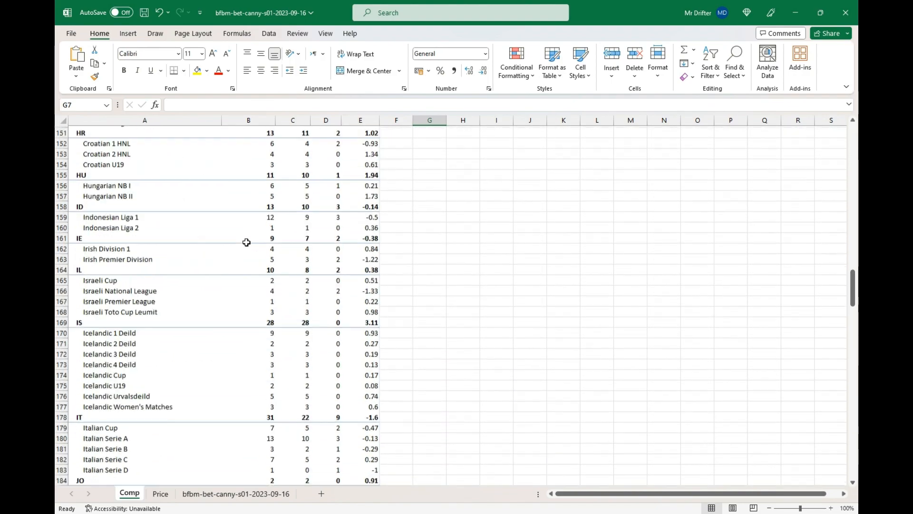
{"action": "scroll", "coordinate": [247, 243], "scroll_direction": "down", "scroll_amount": 20}
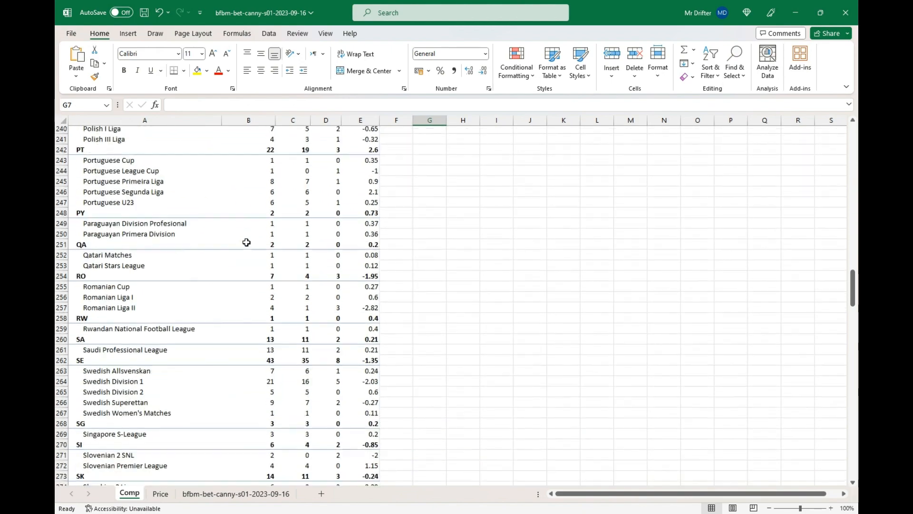
{"action": "scroll", "coordinate": [246, 242], "scroll_direction": "up", "scroll_amount": 2}
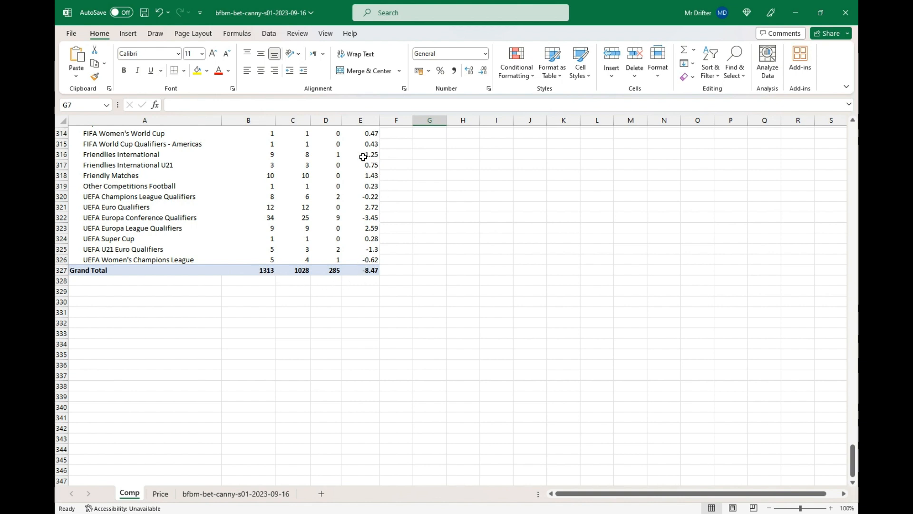
{"action": "mouse_move", "coordinate": [336, 246]}
{"action": "scroll", "coordinate": [413, 308], "scroll_direction": "up", "scroll_amount": 2}
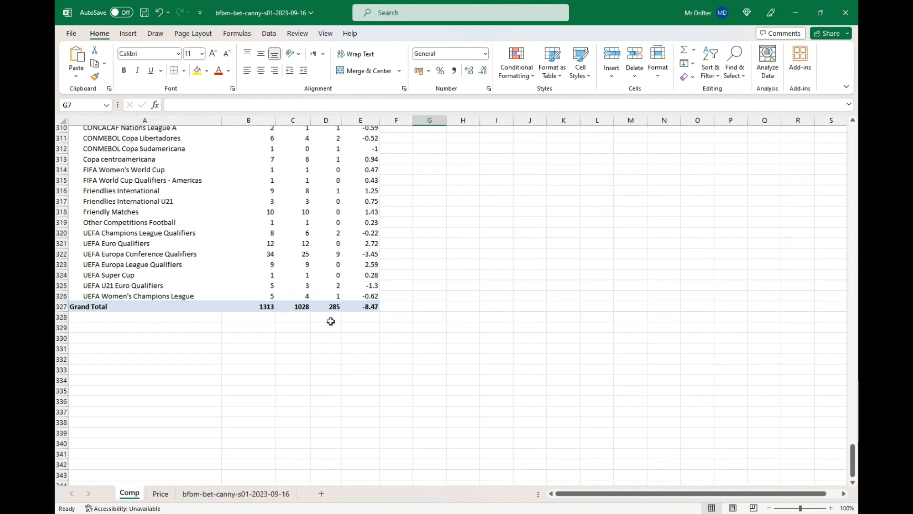
{"action": "scroll", "coordinate": [424, 286], "scroll_direction": "up", "scroll_amount": 20}
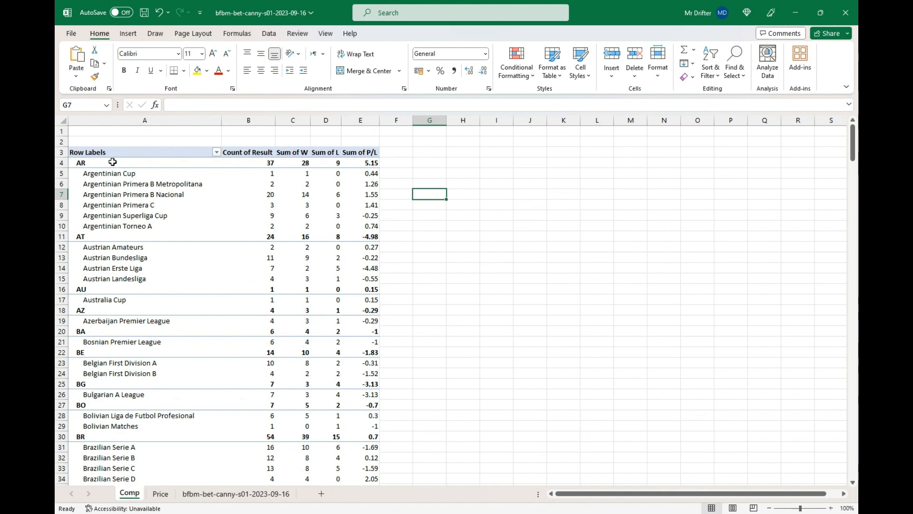
Step: Examine the result count, wins, losses and P/L for the AR and AT country groups, including Argentinian Primera C
{"action": "left_click", "coordinate": [298, 266]}
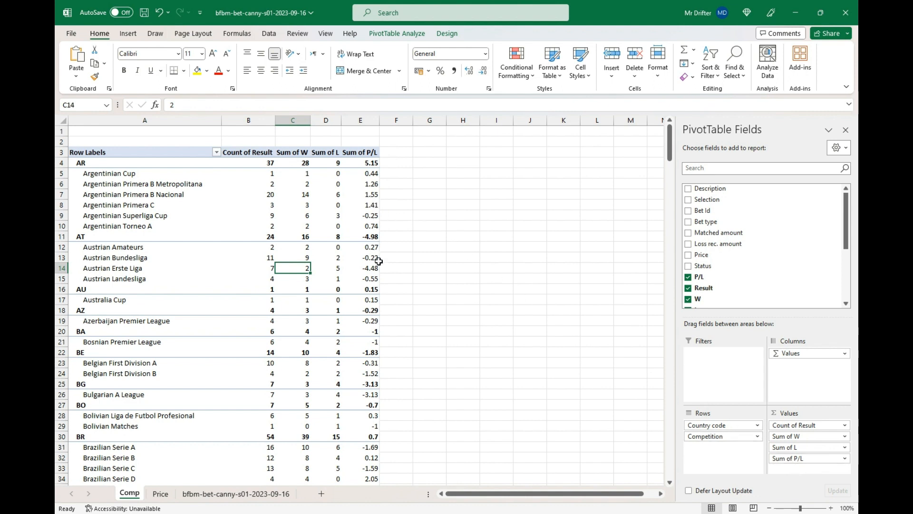
{"action": "left_click", "coordinate": [367, 164]}
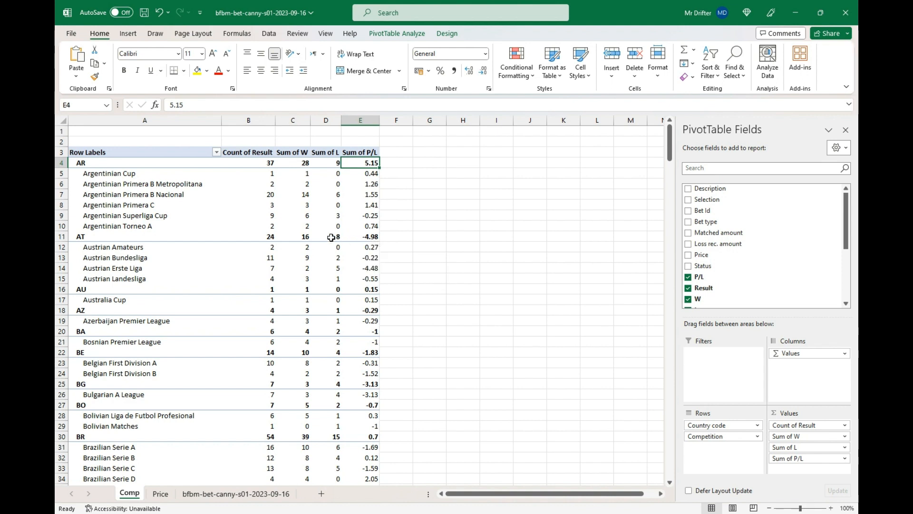
{"action": "mouse_move", "coordinate": [262, 162]}
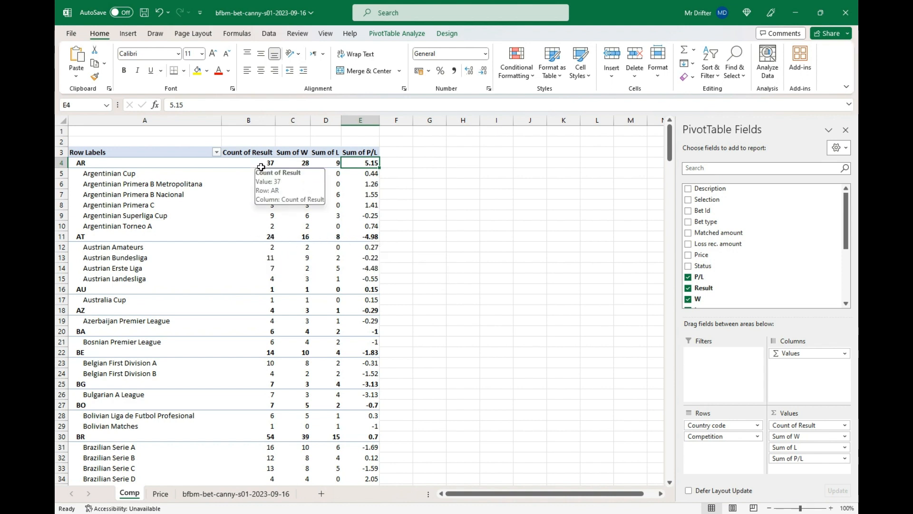
{"action": "mouse_move", "coordinate": [267, 240]}
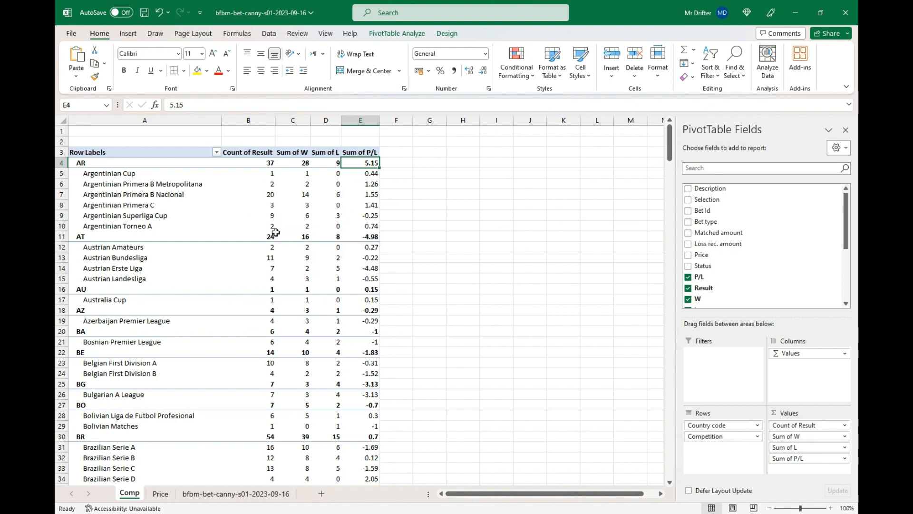
{"action": "mouse_move", "coordinate": [364, 235]}
{"action": "mouse_move", "coordinate": [270, 204]}
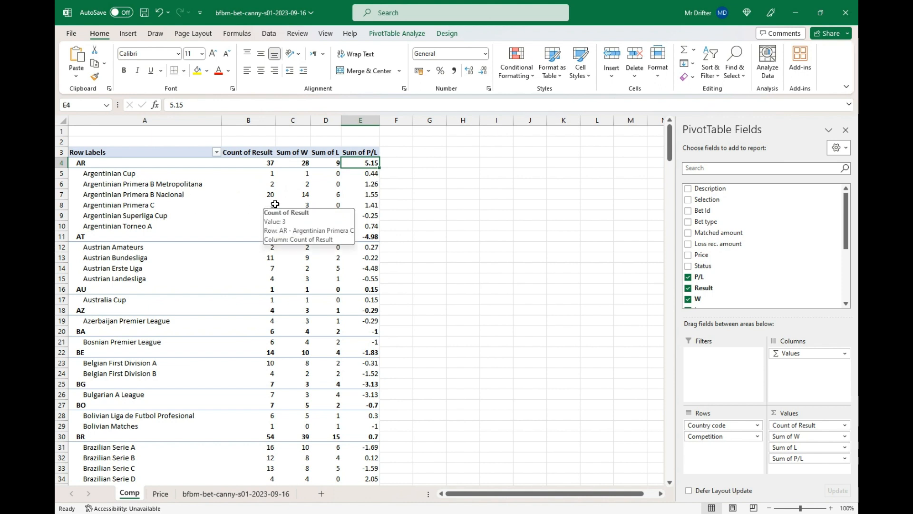
{"action": "mouse_move", "coordinate": [298, 204]}
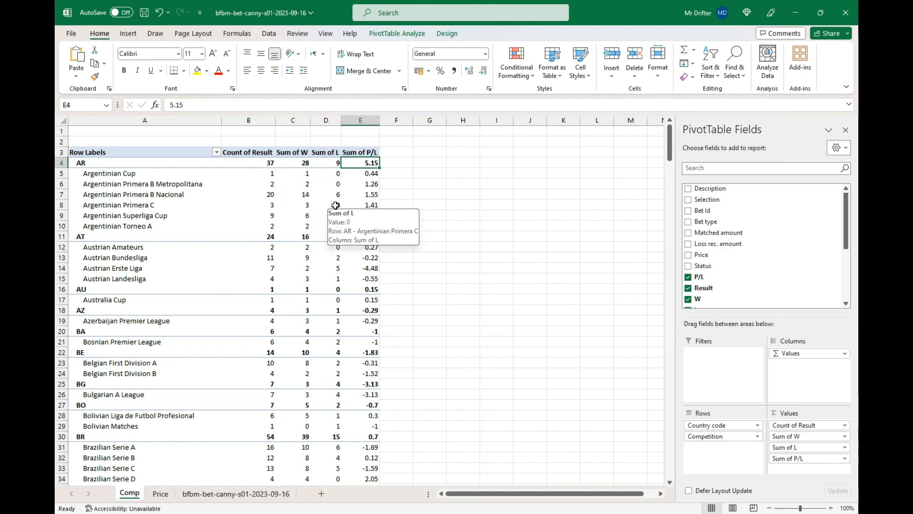
{"action": "mouse_move", "coordinate": [344, 204]}
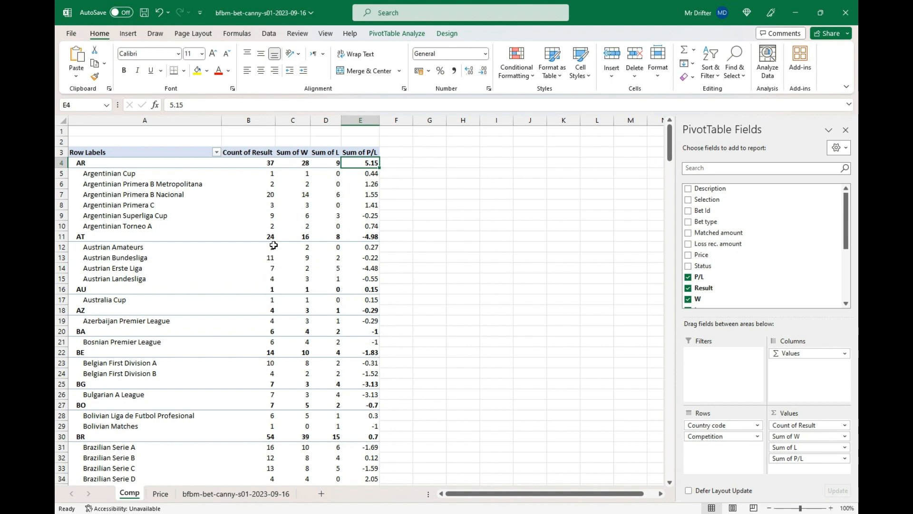
Step: Drill into the Count of Result value for Argentinian Primera B Nacional to extract its bets to a separate sheet
{"action": "left_click", "coordinate": [269, 194]}
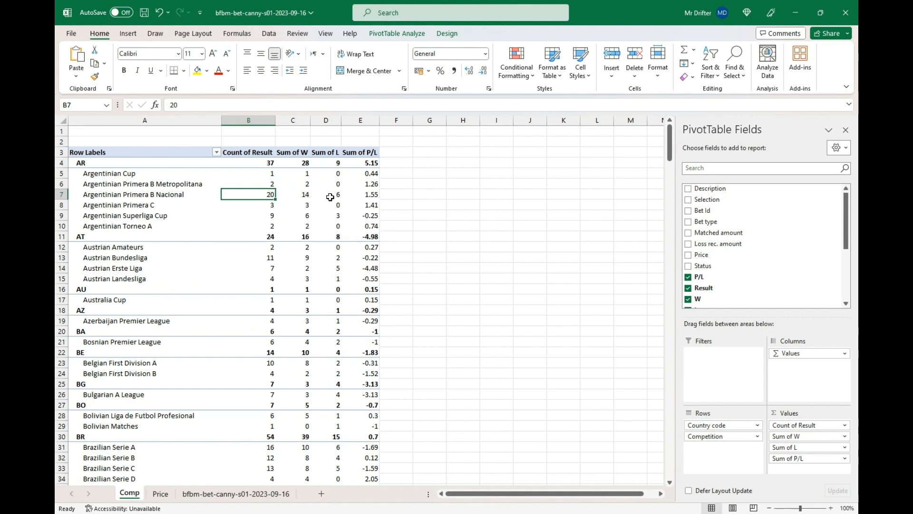
{"action": "double_click", "coordinate": [267, 195]}
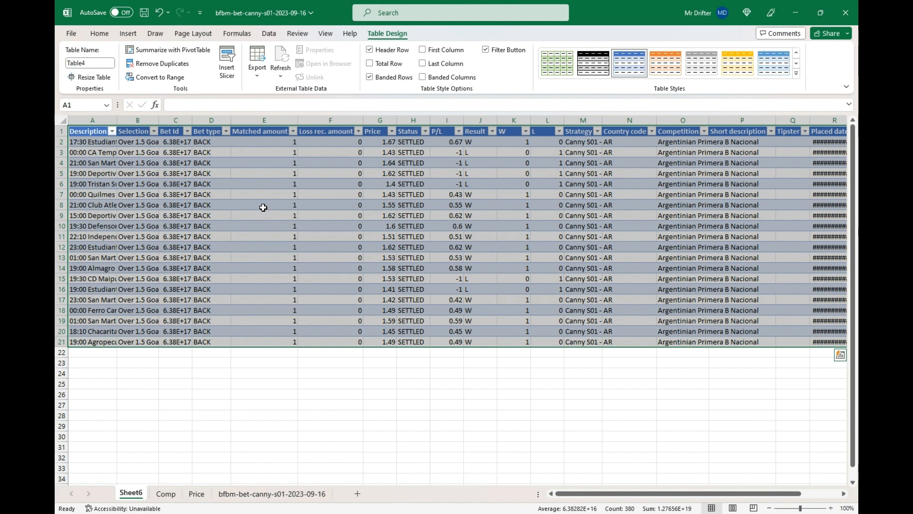
Step: Go through the Price values of the extracted Argentinian Primera B Nacional bets, comparing them with their results
{"action": "left_click", "coordinate": [390, 194]}
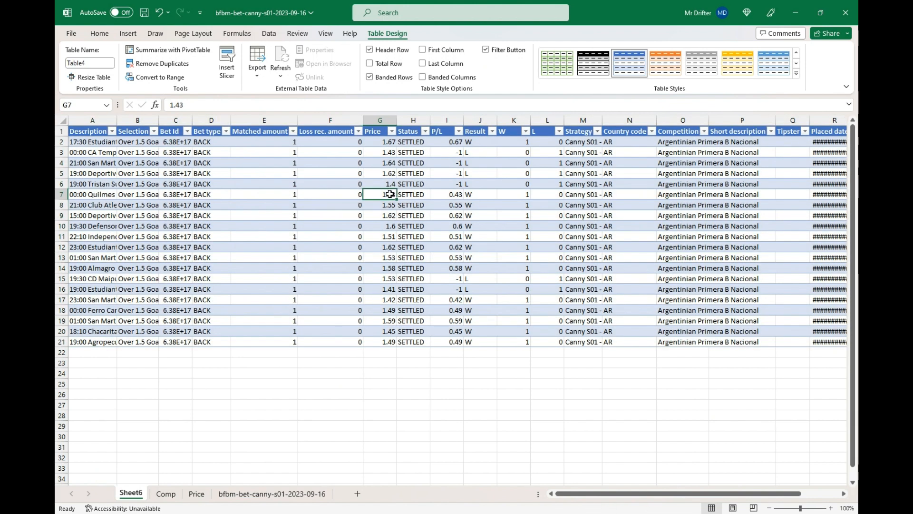
{"action": "key", "text": "Up"}
{"action": "key", "text": "Up"}
{"action": "key", "text": "Up"}
{"action": "key", "text": "Up"}
{"action": "key", "text": "Up"}
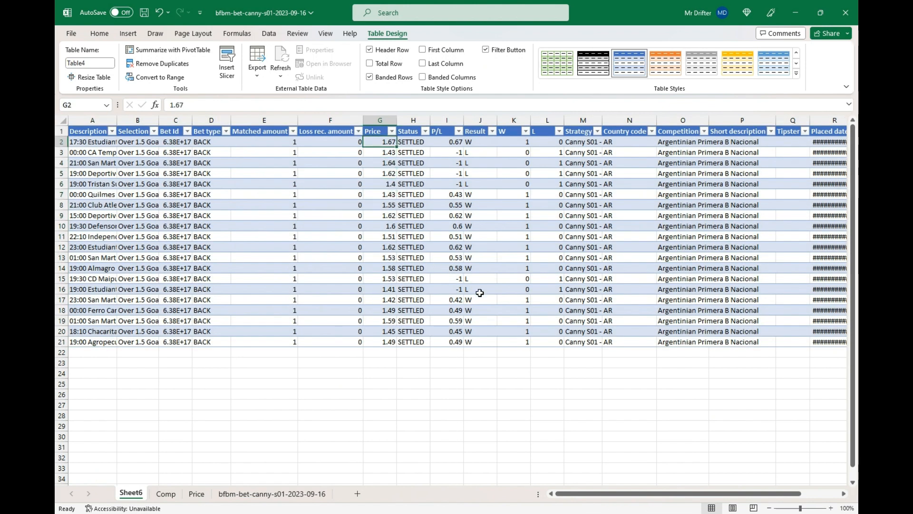
{"action": "key", "text": "Down"}
{"action": "key", "text": "Down"}
{"action": "key", "text": "Down"}
{"action": "key", "text": "Down"}
{"action": "key", "text": "Down"}
{"action": "key", "text": "Down"}
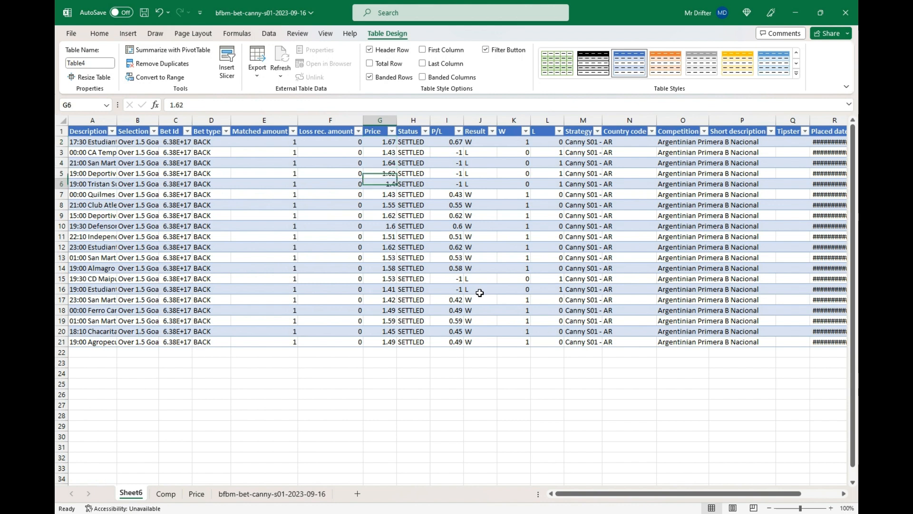
{"action": "key", "text": "Down"}
{"action": "key", "text": "Down"}
{"action": "key", "text": "Down"}
{"action": "key", "text": "Down"}
{"action": "key", "text": "Down"}
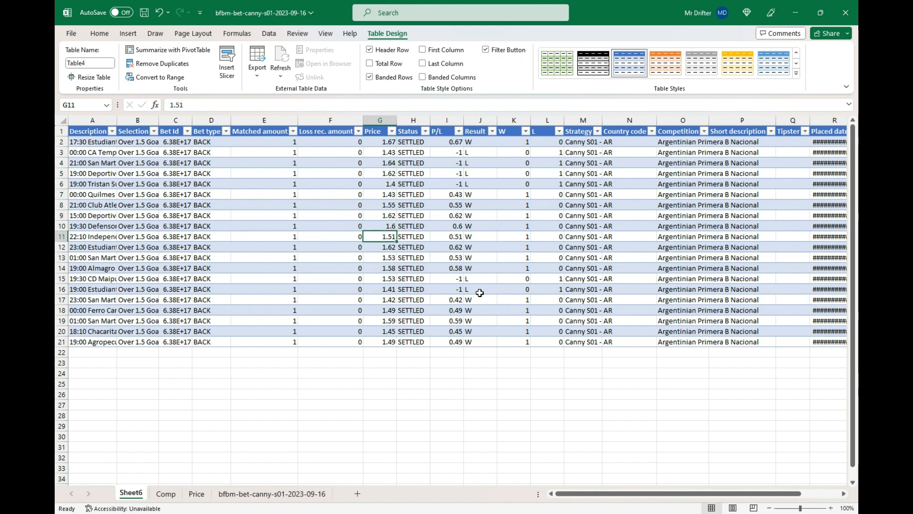
{"action": "key", "text": "Down"}
{"action": "key", "text": "Down"}
{"action": "key", "text": "Down"}
{"action": "key", "text": "Down"}
{"action": "key", "text": "Down"}
{"action": "key", "text": "Down"}
{"action": "key", "text": "Down"}
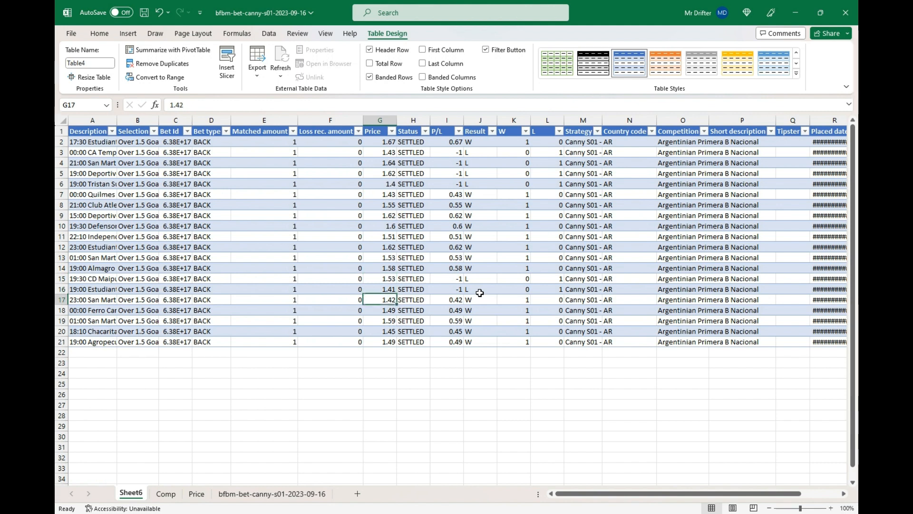
{"action": "key", "text": "Down"}
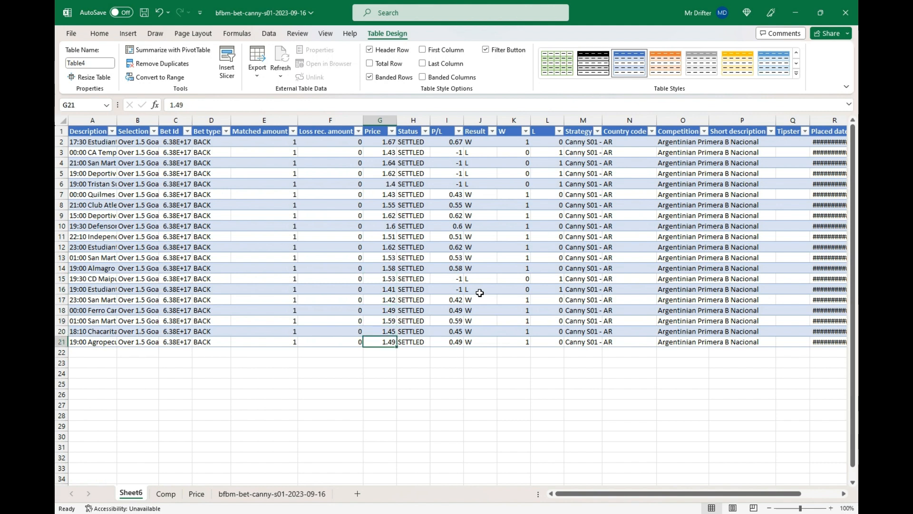
{"action": "key", "text": "Up"}
{"action": "key", "text": "Up"}
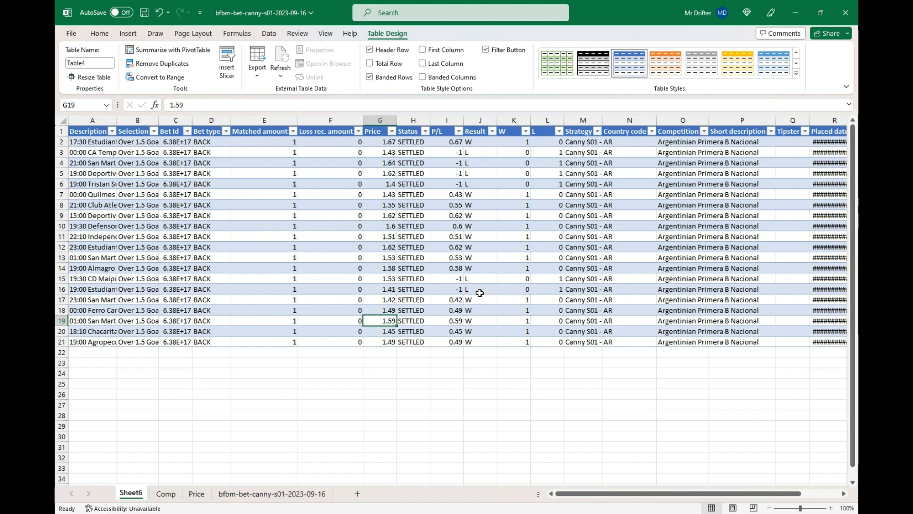
{"action": "key", "text": "Up"}
{"action": "key", "text": "Up"}
{"action": "key", "text": "Up"}
{"action": "key", "text": "Up"}
{"action": "key", "text": "Up"}
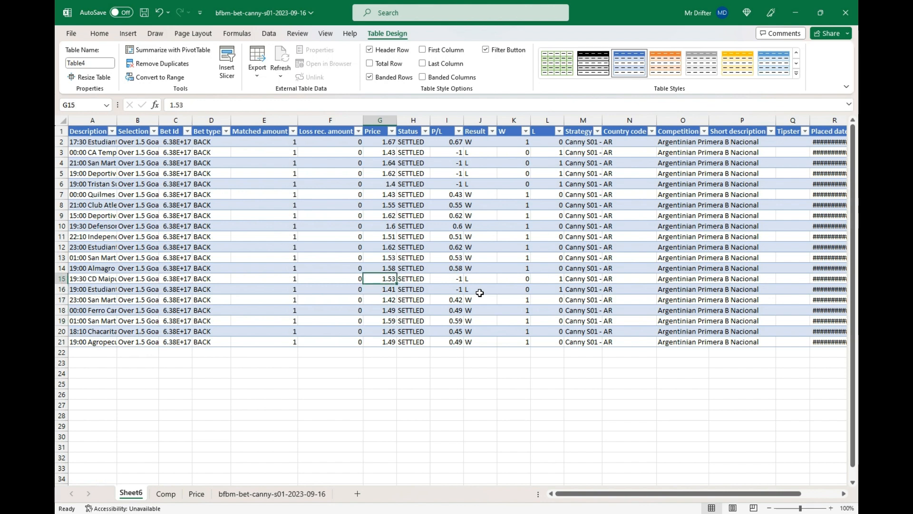
{"action": "key", "text": "Up"}
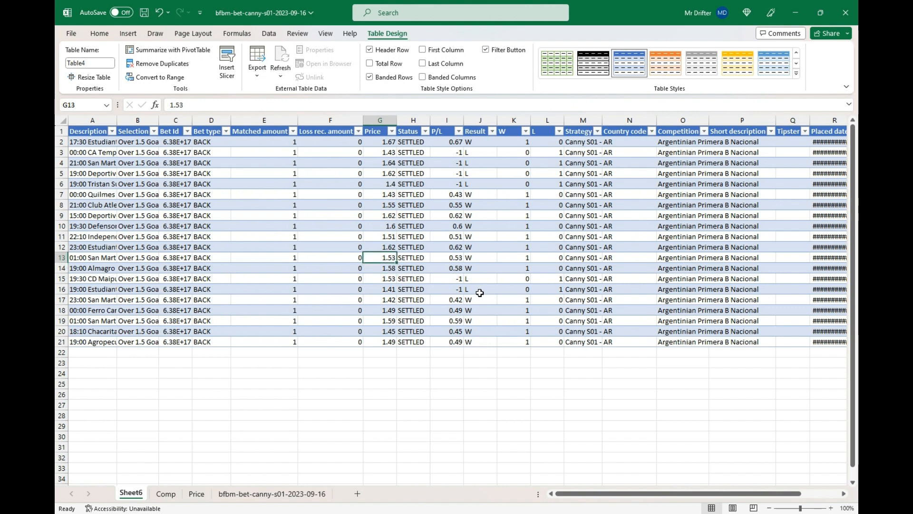
{"action": "key", "text": "Up"}
{"action": "key", "text": "Up"}
{"action": "key", "text": "Up"}
{"action": "key", "text": "Up"}
{"action": "key", "text": "Up"}
{"action": "key", "text": "Up"}
{"action": "key", "text": "Up"}
{"action": "key", "text": "Up"}
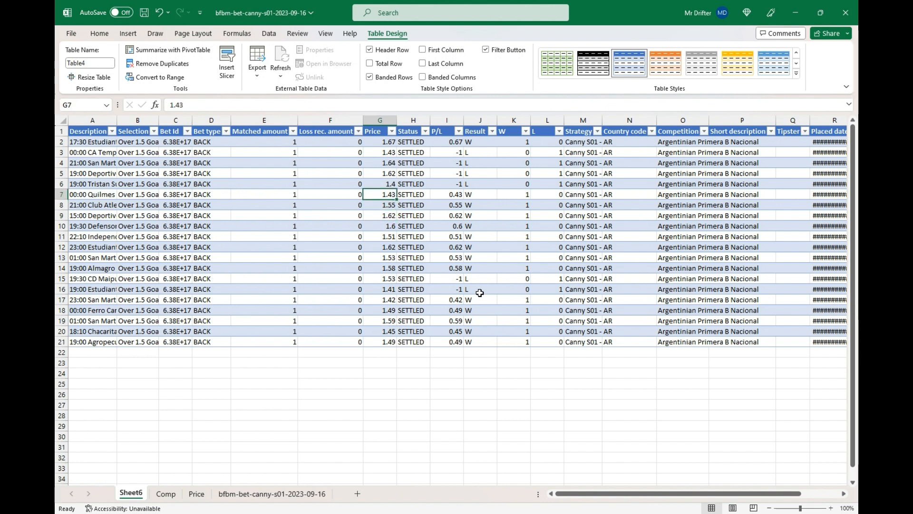
{"action": "key", "text": "Up"}
{"action": "key", "text": "Up"}
{"action": "key", "text": "Up"}
{"action": "key", "text": "Down"}
{"action": "key", "text": "Down"}
{"action": "key", "text": "Down"}
{"action": "key", "text": "Down"}
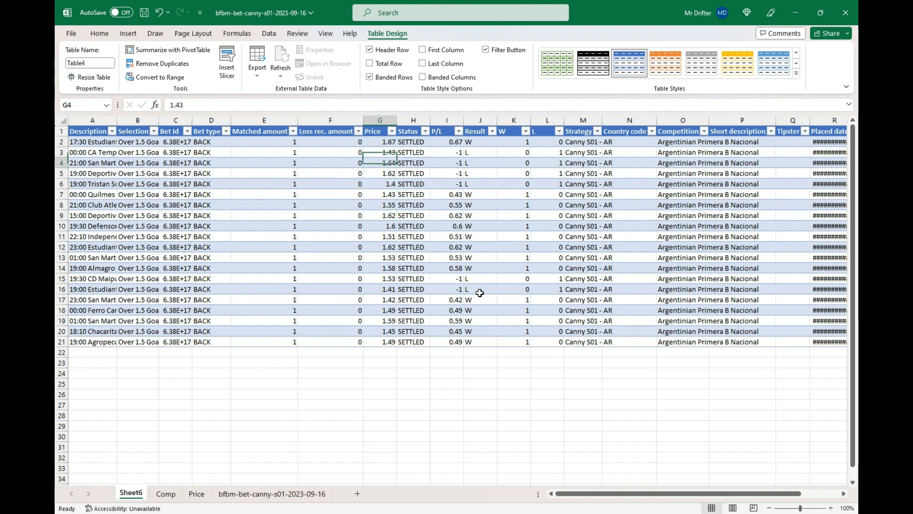
{"action": "key", "text": "Down"}
{"action": "key", "text": "Down"}
{"action": "key", "text": "Down"}
{"action": "key", "text": "Down"}
{"action": "key", "text": "Down"}
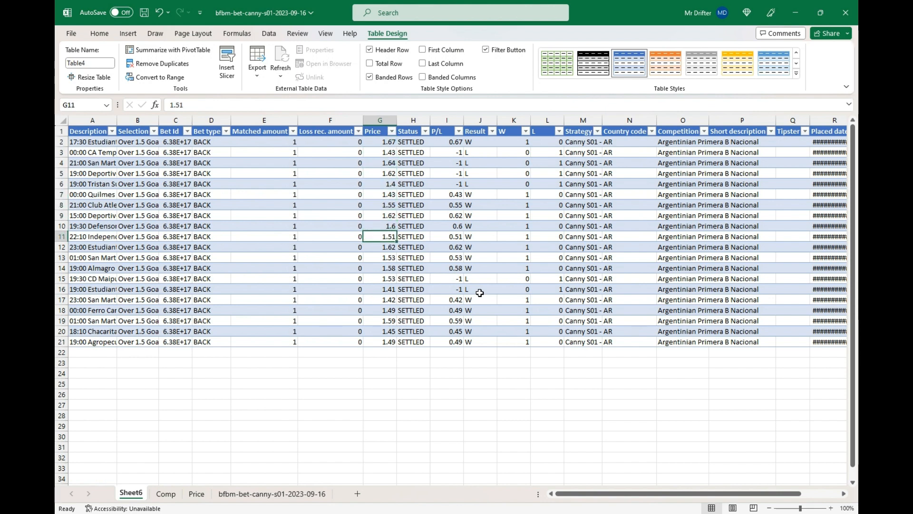
Step: Drill into the Count of Result value for Austrian Bundesliga in the Comp pivot table to extract its bets to a separate sheet
{"action": "left_click", "coordinate": [273, 494]}
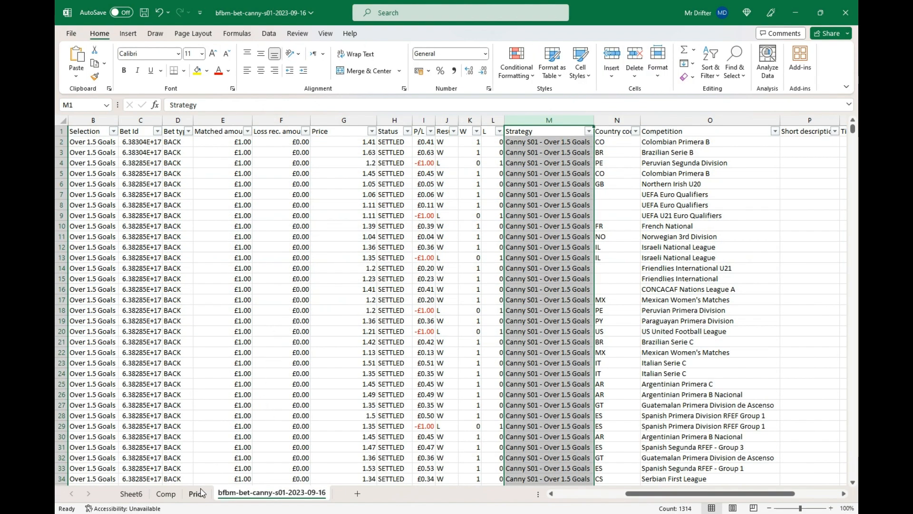
{"action": "left_click", "coordinate": [166, 494]}
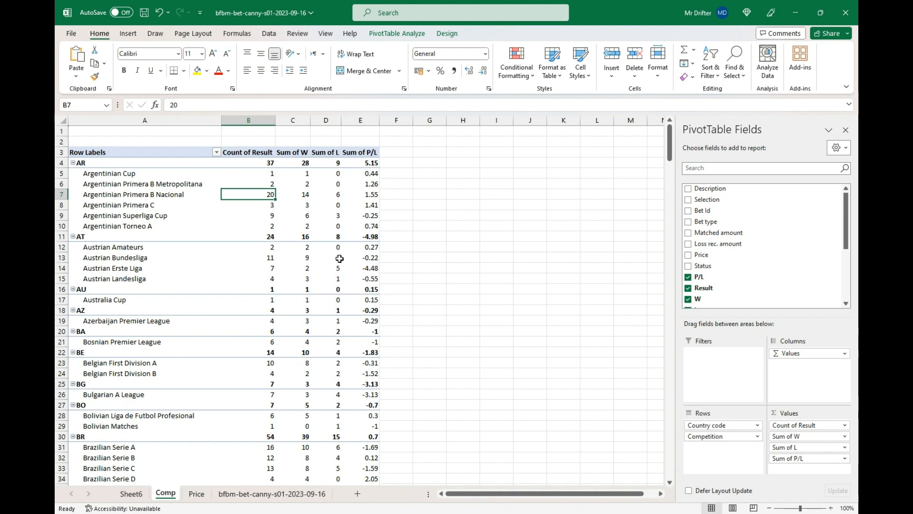
{"action": "left_click", "coordinate": [271, 257]}
{"action": "double_click", "coordinate": [271, 258]}
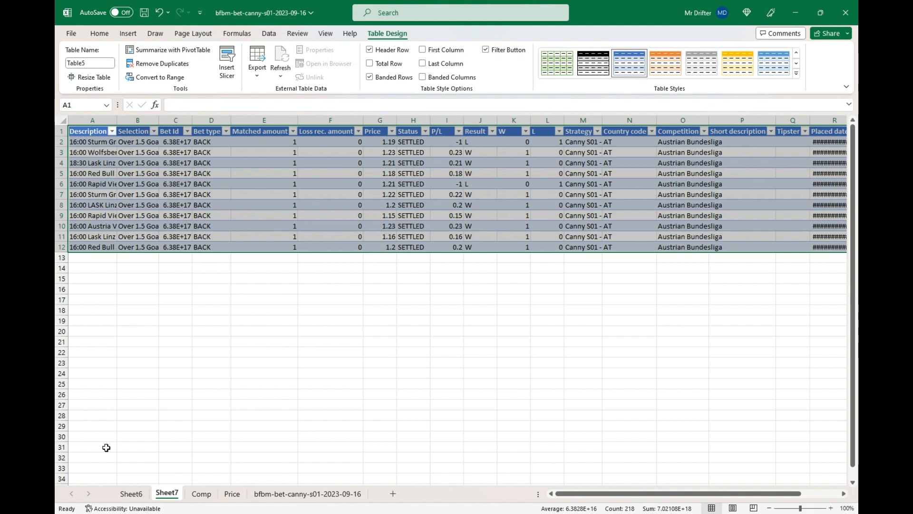
Step: Delete the two extracted bet sheets, Sheet6 for Argentinian Primera B Nacional and Sheet7 for Austrian Bundesliga
{"action": "left_click", "coordinate": [131, 493]}
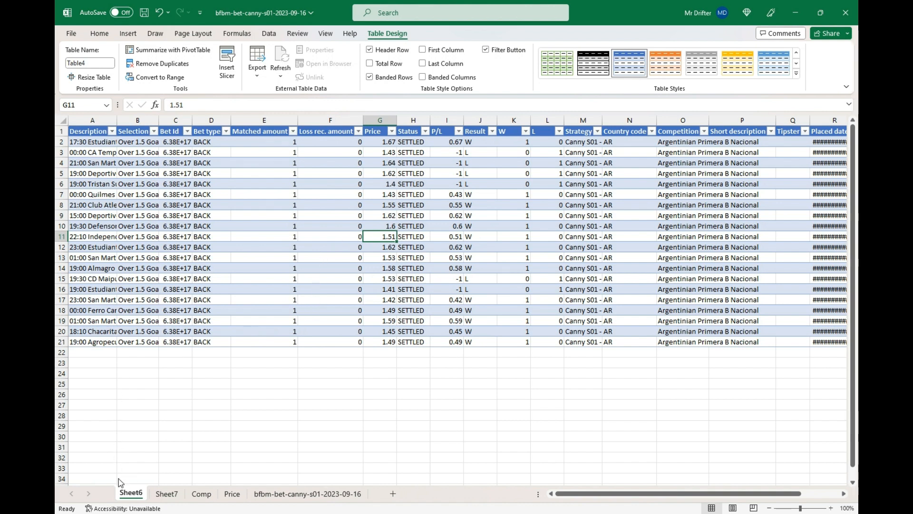
{"action": "right_click", "coordinate": [128, 493]}
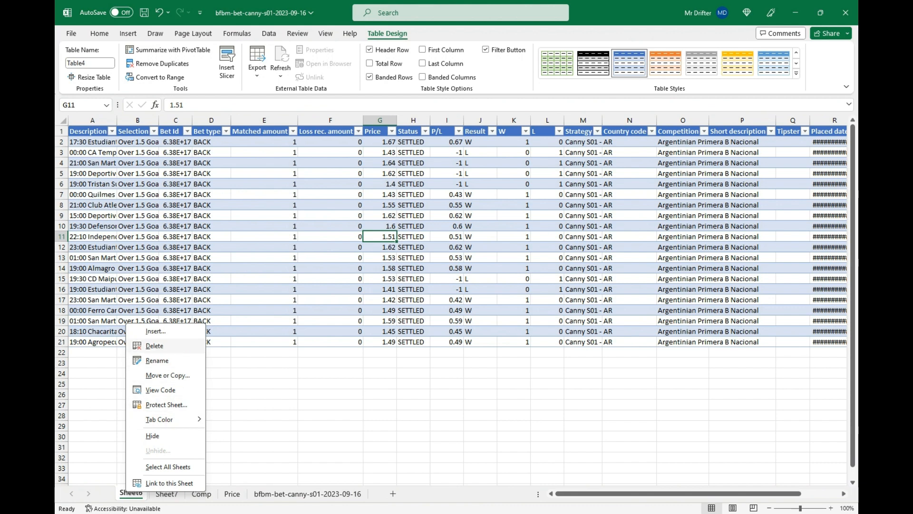
{"action": "left_click", "coordinate": [154, 346]}
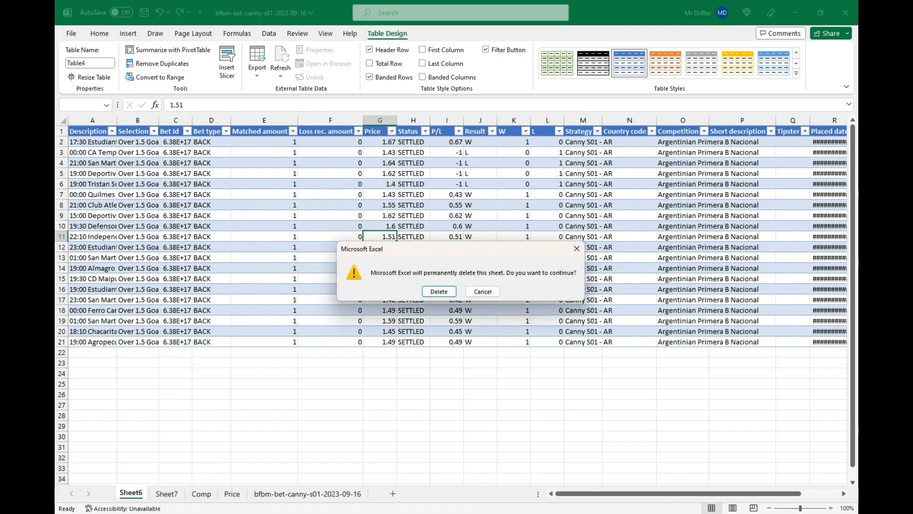
{"action": "left_click", "coordinate": [432, 290]}
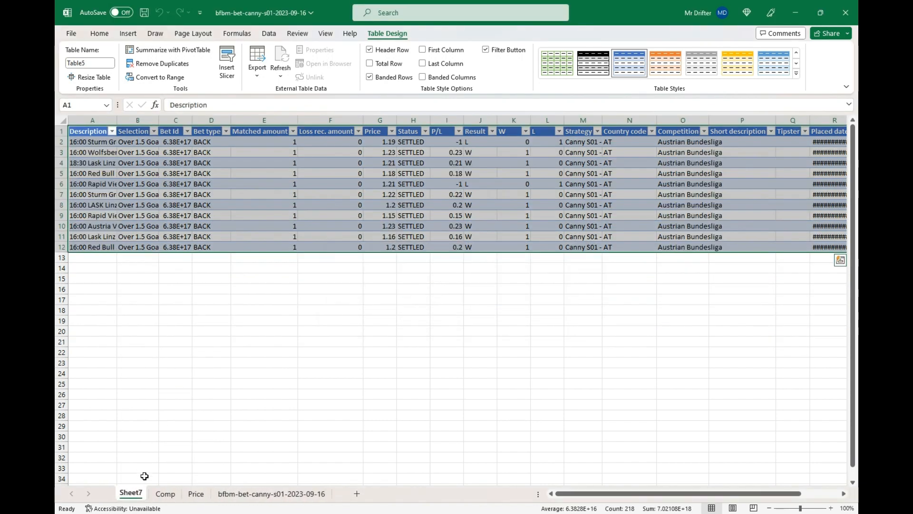
{"action": "right_click", "coordinate": [125, 495]}
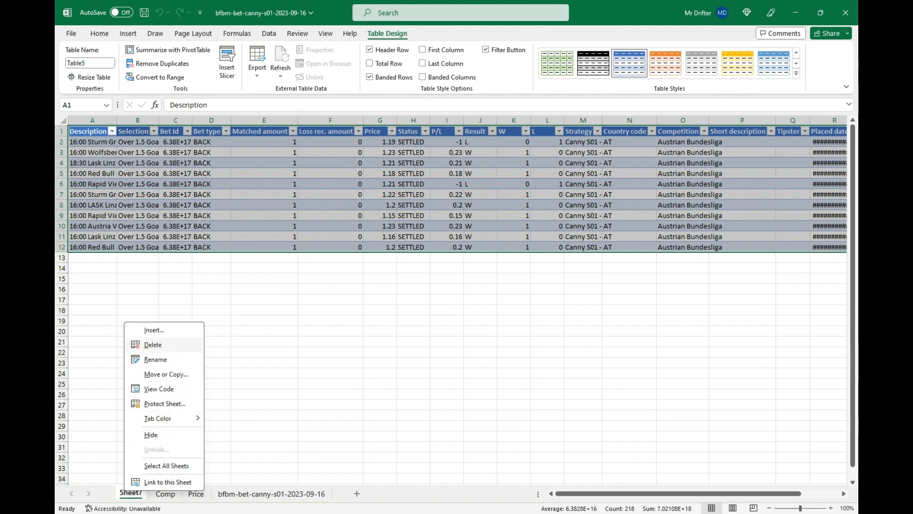
{"action": "left_click", "coordinate": [154, 345]}
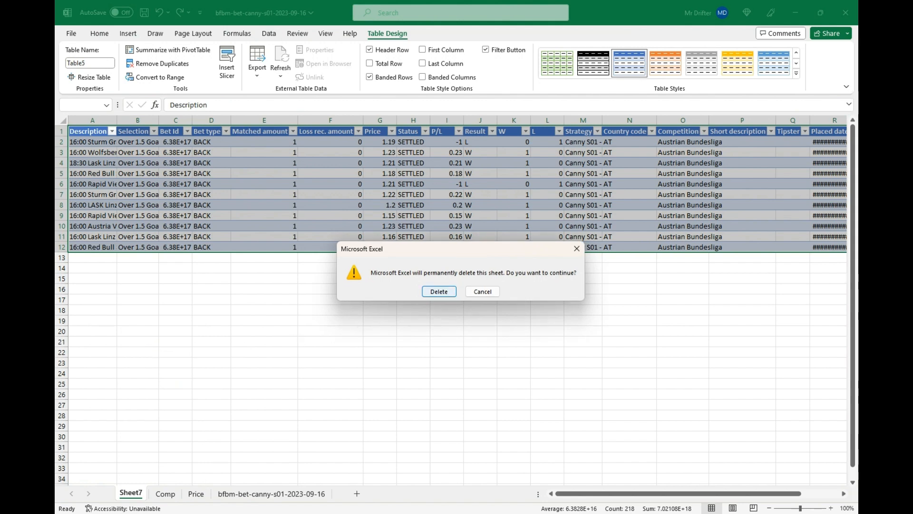
{"action": "key", "text": "Return"}
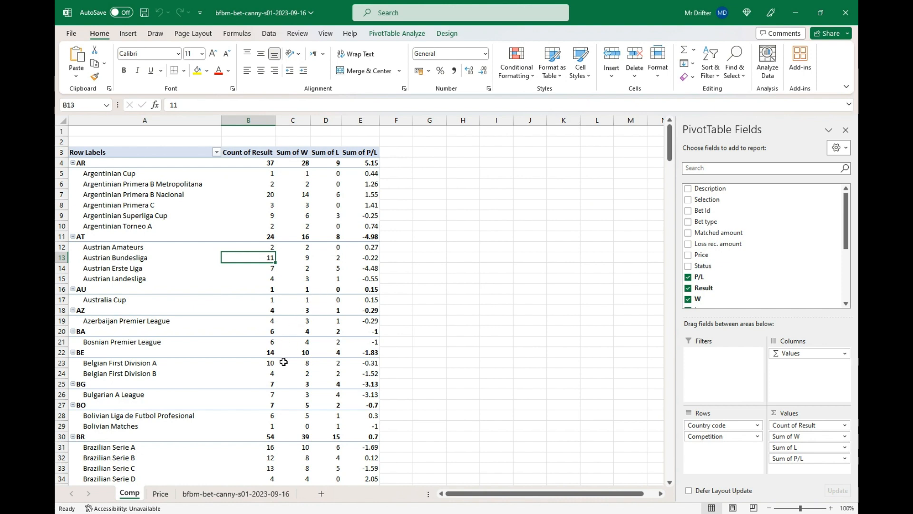
Step: Go through the country groups from AT to BE, comparing the wins, losses and P/L of Belgian First Division A
{"action": "key", "text": "Down"}
{"action": "key", "text": "Down"}
{"action": "key", "text": "Down"}
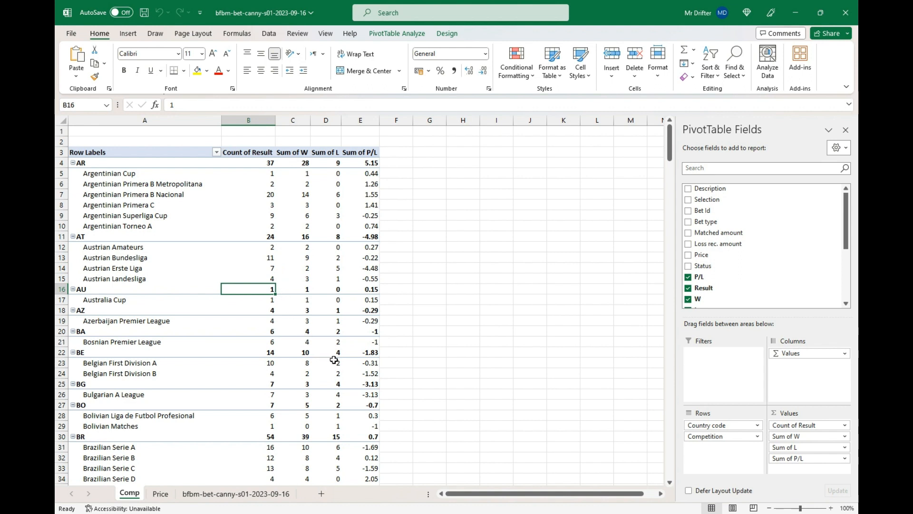
{"action": "key", "text": "Down"}
{"action": "key", "text": "Down"}
{"action": "key", "text": "Down"}
{"action": "key", "text": "Down"}
{"action": "key", "text": "Down"}
{"action": "key", "text": "Down"}
{"action": "key", "text": "Down"}
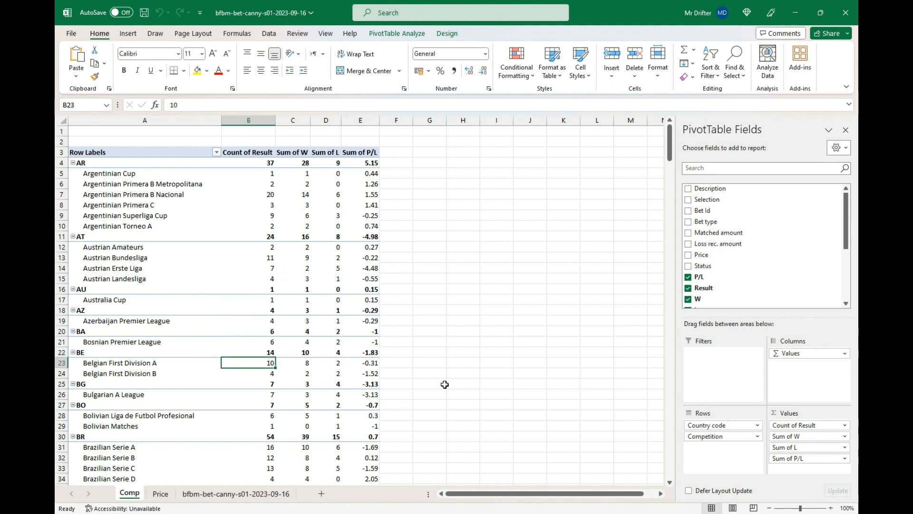
{"action": "key", "text": "Right"}
{"action": "key", "text": "Right"}
{"action": "key", "text": "Left"}
{"action": "key", "text": "Right"}
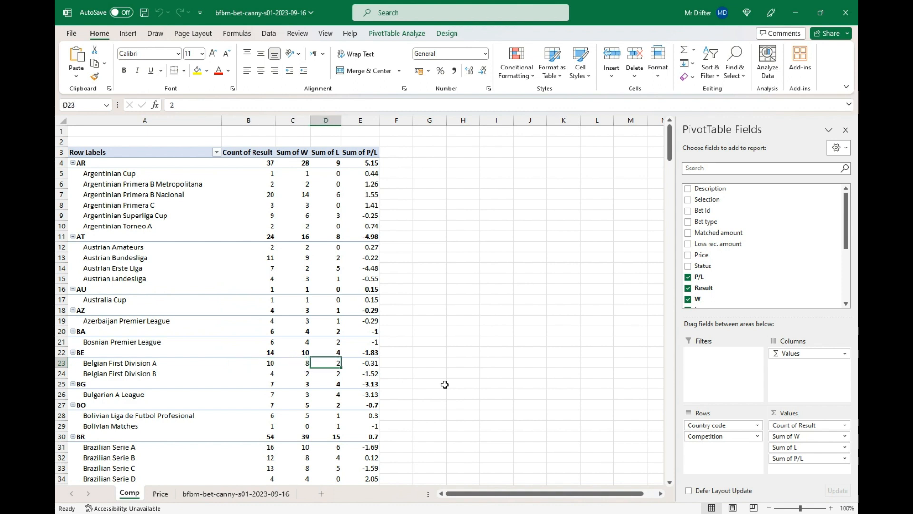
{"action": "key", "text": "Left"}
{"action": "key", "text": "Right"}
{"action": "key", "text": "Left"}
{"action": "key", "text": "Right"}
{"action": "key", "text": "Right"}
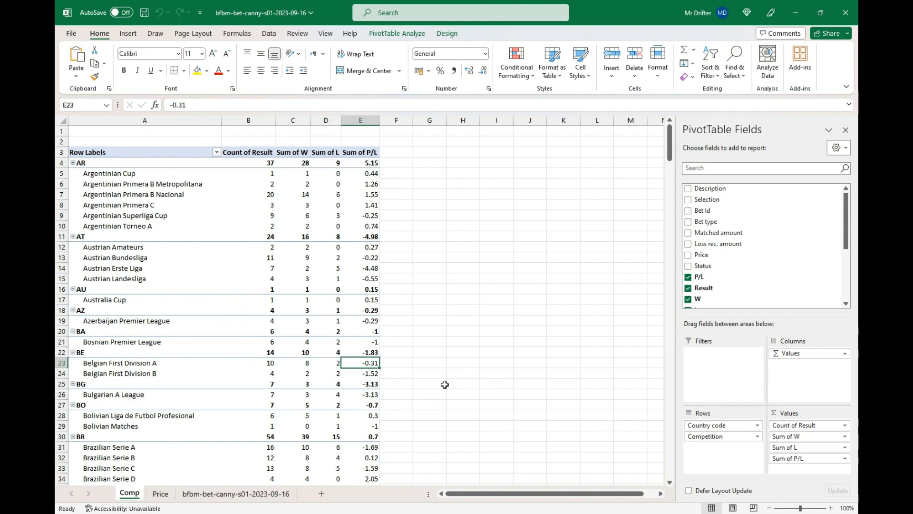
{"action": "key", "text": "Left"}
{"action": "key", "text": "Left"}
Step: Review the results from Belgian First Division B to Chinese League 1, examining the counts and P/L of the Brazilian competitions
{"action": "key", "text": "Down"}
{"action": "key", "text": "Down"}
{"action": "key", "text": "Down"}
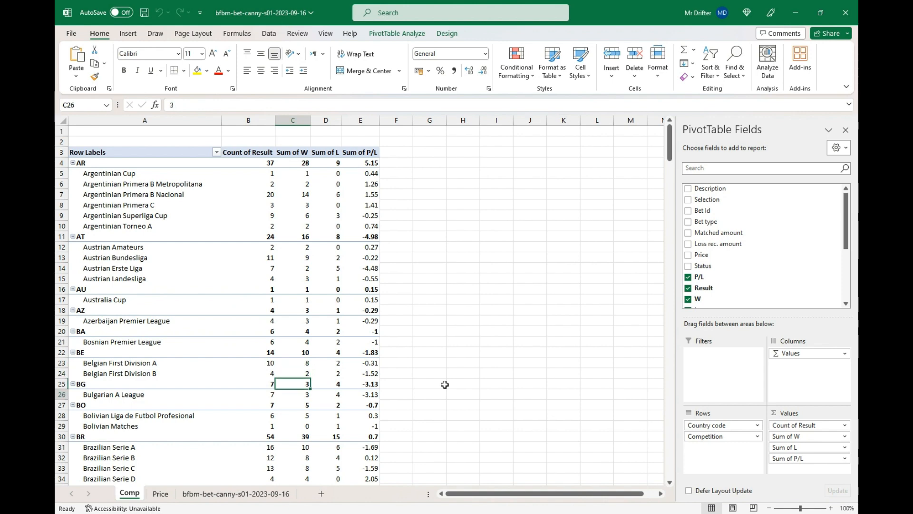
{"action": "key", "text": "Down"}
{"action": "key", "text": "Down"}
{"action": "key", "text": "Down"}
{"action": "key", "text": "Down"}
{"action": "key", "text": "Down"}
{"action": "key", "text": "Down"}
{"action": "key", "text": "Down"}
{"action": "key", "text": "Down"}
{"action": "key", "text": "Down"}
{"action": "key", "text": "Down"}
{"action": "key", "text": "Down"}
{"action": "key", "text": "Down"}
{"action": "key", "text": "Down"}
{"action": "key", "text": "Down"}
{"action": "key", "text": "Down"}
{"action": "key", "text": "Down"}
{"action": "key", "text": "Down"}
{"action": "key", "text": "Down"}
{"action": "key", "text": "Down"}
{"action": "key", "text": "Down"}
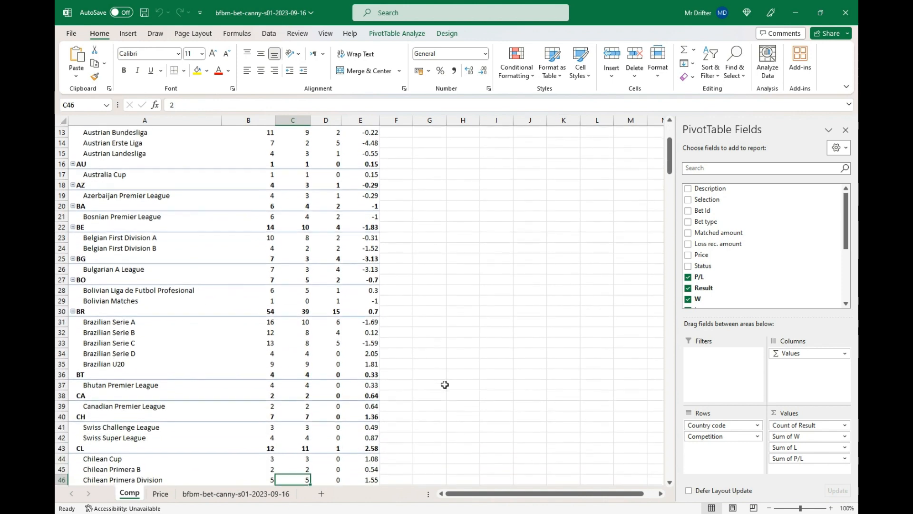
{"action": "key", "text": "Down"}
{"action": "key", "text": "Down"}
{"action": "key", "text": "Down"}
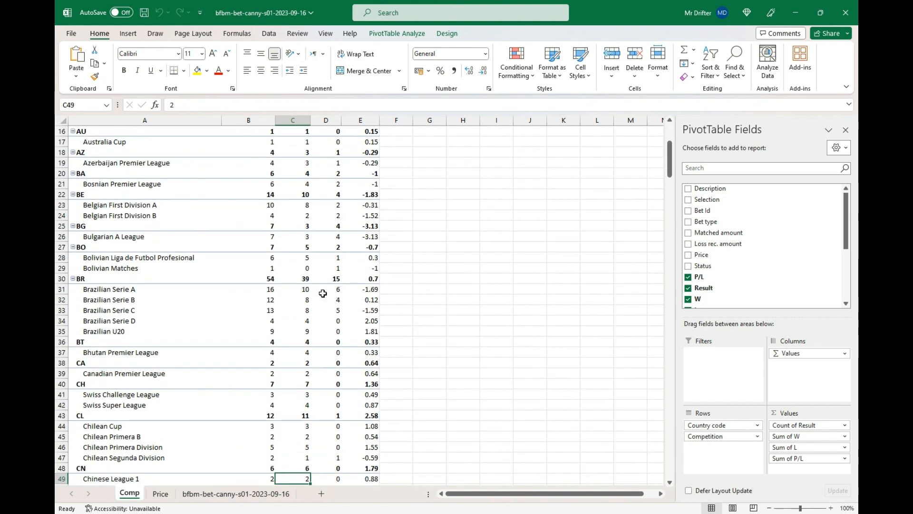
{"action": "mouse_move", "coordinate": [277, 287]}
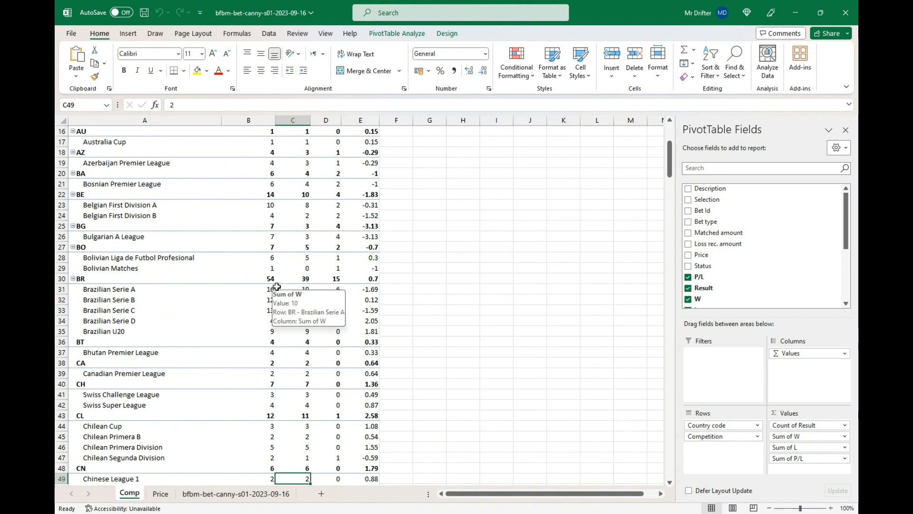
{"action": "mouse_move", "coordinate": [364, 286]}
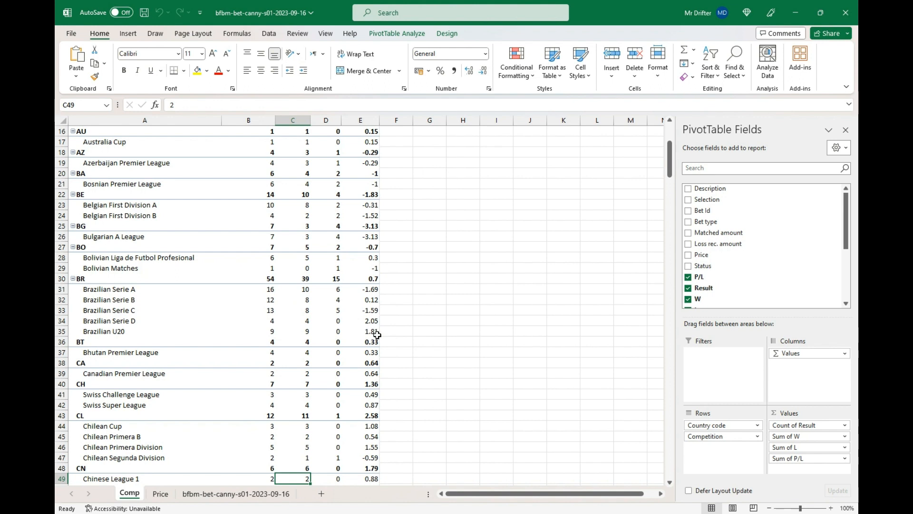
{"action": "left_click", "coordinate": [370, 320]}
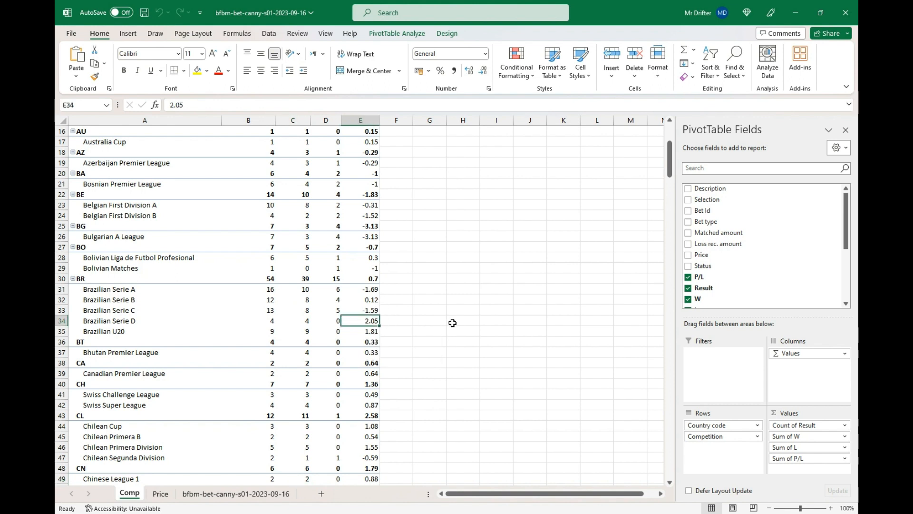
Step: Read down the Sum of P/L values from Brazilian U20 to German Regionalliga Northeast
{"action": "key", "text": "Down"}
{"action": "key", "text": "Down"}
{"action": "key", "text": "Down"}
{"action": "key", "text": "Down"}
{"action": "key", "text": "Down"}
{"action": "key", "text": "Down"}
{"action": "key", "text": "Down"}
{"action": "key", "text": "Down"}
{"action": "key", "text": "Down"}
{"action": "key", "text": "Down"}
{"action": "key", "text": "Down"}
{"action": "key", "text": "Down"}
{"action": "key", "text": "Down"}
{"action": "key", "text": "Down"}
{"action": "key", "text": "Down"}
{"action": "key", "text": "Down"}
{"action": "key", "text": "Down"}
{"action": "key", "text": "Down"}
{"action": "key", "text": "Down"}
{"action": "key", "text": "Down"}
{"action": "key", "text": "Down"}
{"action": "key", "text": "Down"}
{"action": "key", "text": "Down"}
{"action": "key", "text": "Down"}
{"action": "key", "text": "Down"}
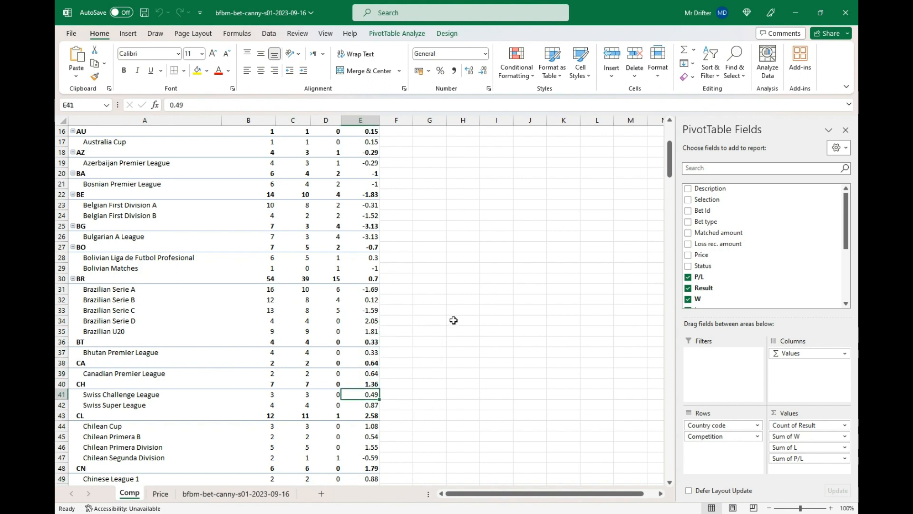
{"action": "key", "text": "Down"}
{"action": "key", "text": "Down"}
{"action": "key", "text": "Down"}
{"action": "key", "text": "Down"}
{"action": "key", "text": "Down"}
{"action": "key", "text": "Down"}
{"action": "key", "text": "Down"}
{"action": "key", "text": "Down"}
{"action": "key", "text": "Down"}
{"action": "key", "text": "Down"}
{"action": "key", "text": "Down"}
{"action": "key", "text": "Down"}
{"action": "key", "text": "Down"}
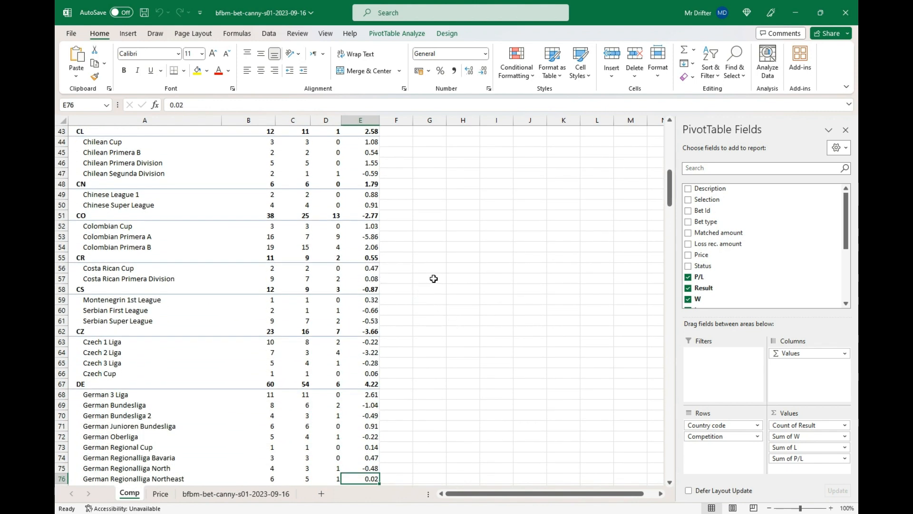
Step: Examine the German 3 Liga row across its P/L, losses, wins and result count
{"action": "key", "text": "Up"}
{"action": "key", "text": "Up"}
{"action": "key", "text": "Up"}
{"action": "key", "text": "Up"}
{"action": "key", "text": "Up"}
{"action": "key", "text": "Up"}
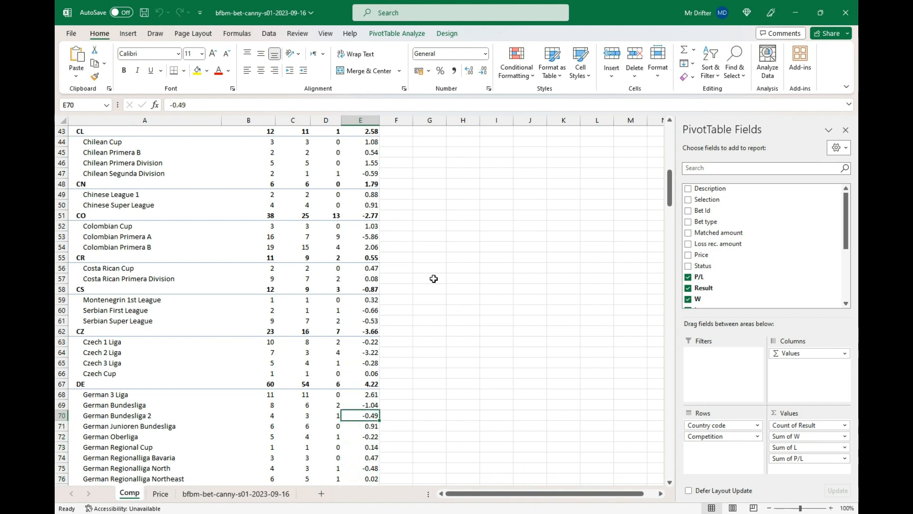
{"action": "key", "text": "Up"}
{"action": "key", "text": "Up"}
{"action": "key", "text": "Left"}
{"action": "key", "text": "Left"}
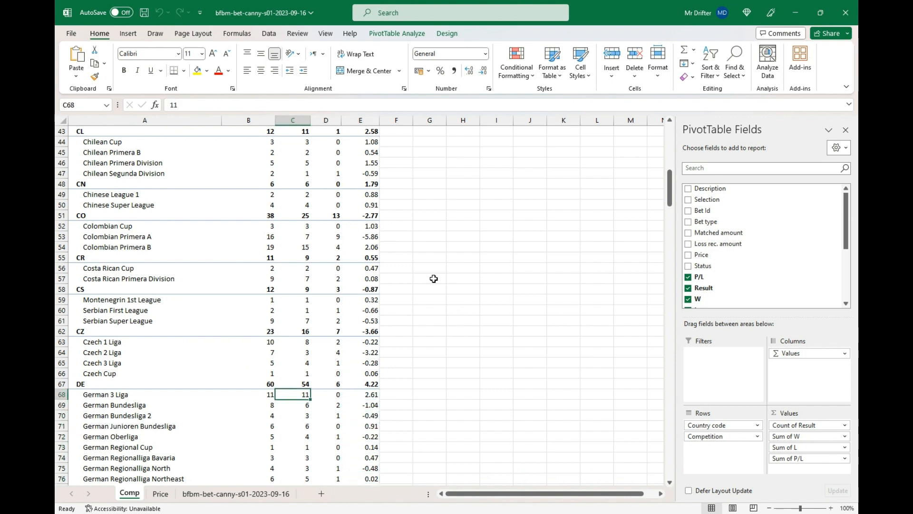
{"action": "key", "text": "Left"}
{"action": "key", "text": "Left"}
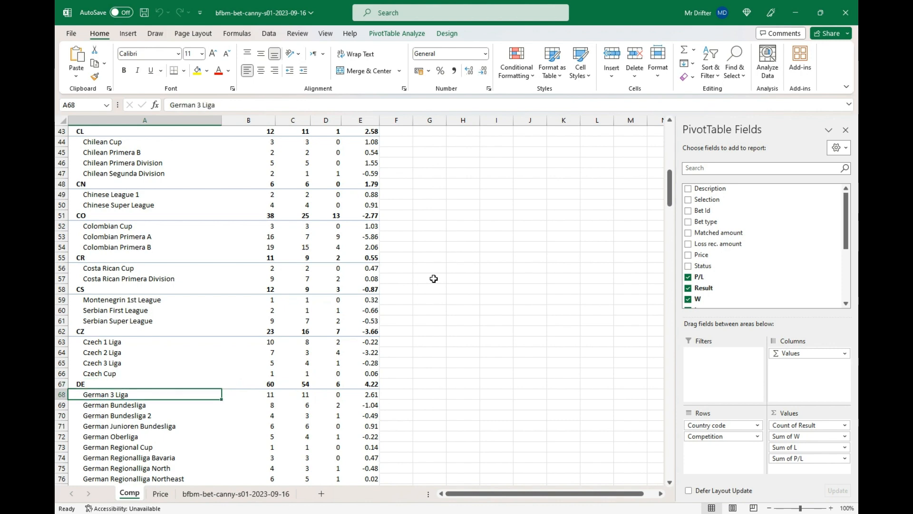
Step: Look over all competitions in the DE country group and examine the group's total count, wins, losses and P/L
{"action": "key", "text": "Down"}
{"action": "key", "text": "Down"}
{"action": "key", "text": "Down"}
{"action": "key", "text": "Down"}
{"action": "key", "text": "Down"}
{"action": "key", "text": "Down"}
{"action": "key", "text": "Down"}
{"action": "key", "text": "Down"}
{"action": "key", "text": "Down"}
{"action": "key", "text": "Down"}
{"action": "key", "text": "Down"}
{"action": "key", "text": "Down"}
{"action": "key", "text": "Down"}
{"action": "key", "text": "Down"}
{"action": "key", "text": "Down"}
{"action": "key", "text": "Down"}
{"action": "key", "text": "Down"}
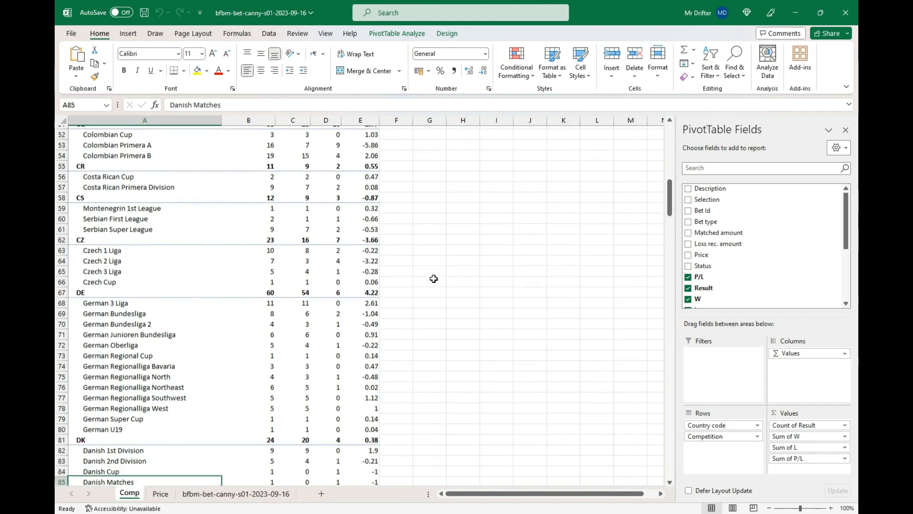
{"action": "key", "text": "Up"}
{"action": "key", "text": "Up"}
{"action": "key", "text": "Up"}
{"action": "key", "text": "Up"}
{"action": "key", "text": "Up"}
{"action": "key", "text": "Up"}
{"action": "key", "text": "Up"}
{"action": "key", "text": "Up"}
{"action": "key", "text": "Up"}
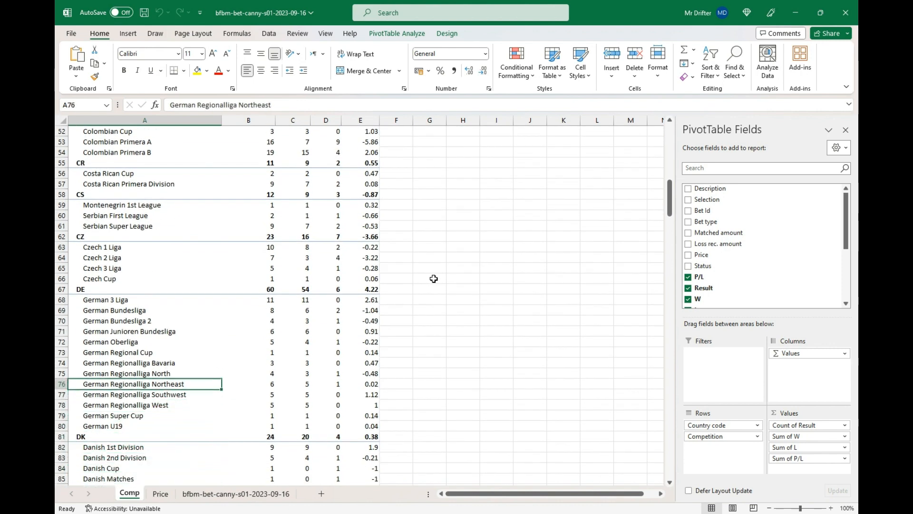
{"action": "key", "text": "Up"}
{"action": "key", "text": "Up"}
{"action": "key", "text": "Up"}
{"action": "key", "text": "Up"}
{"action": "key", "text": "Up"}
{"action": "key", "text": "Up"}
{"action": "key", "text": "Up"}
{"action": "key", "text": "Up"}
{"action": "key", "text": "Up"}
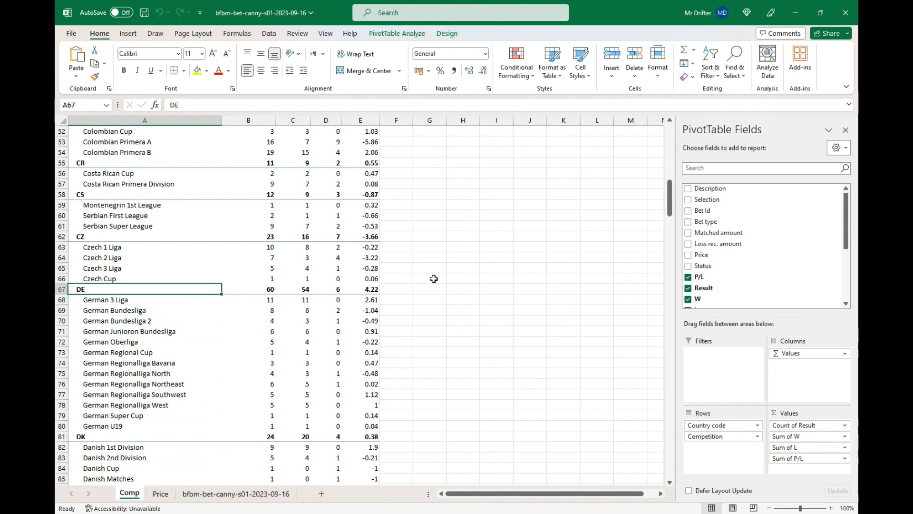
{"action": "key", "text": "Right"}
{"action": "key", "text": "Right"}
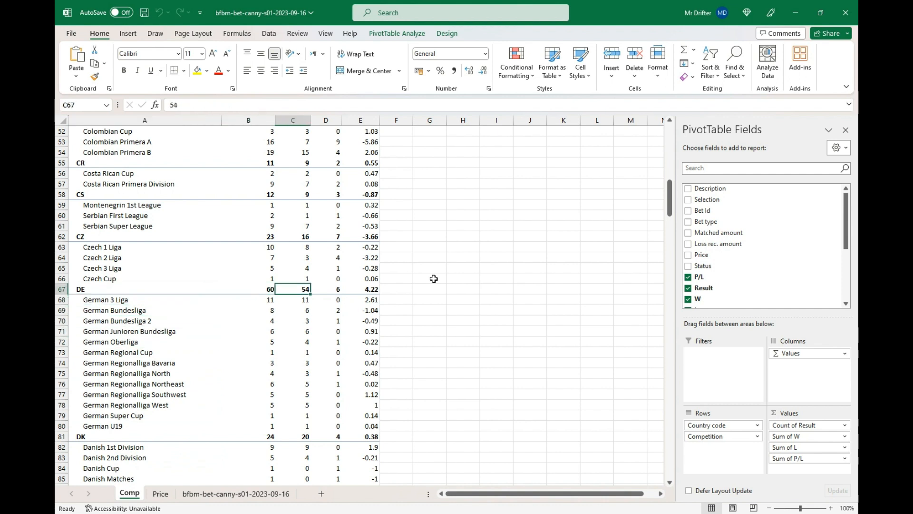
{"action": "key", "text": "Right"}
{"action": "key", "text": "Right"}
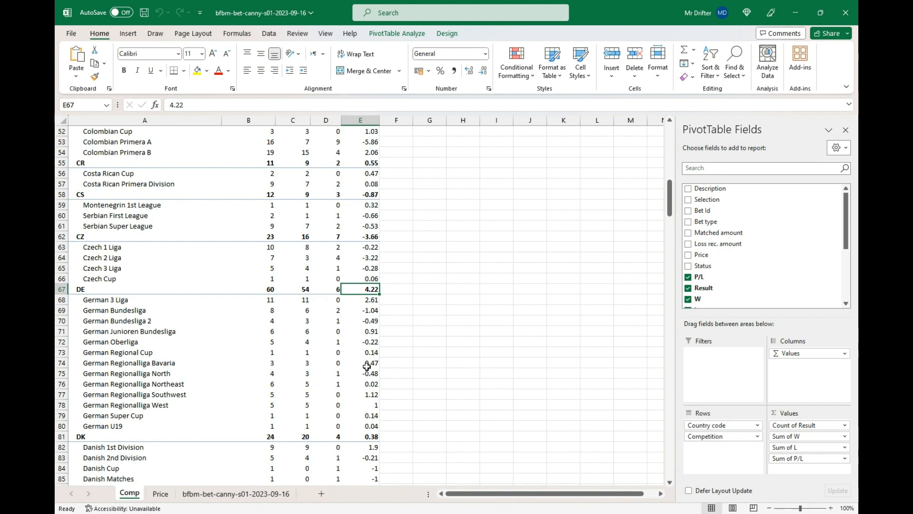
Step: Compare German 3 Liga's P/L, losses, wins and result count with the overall DE group
{"action": "mouse_move", "coordinate": [366, 366]}
{"action": "key", "text": "Down"}
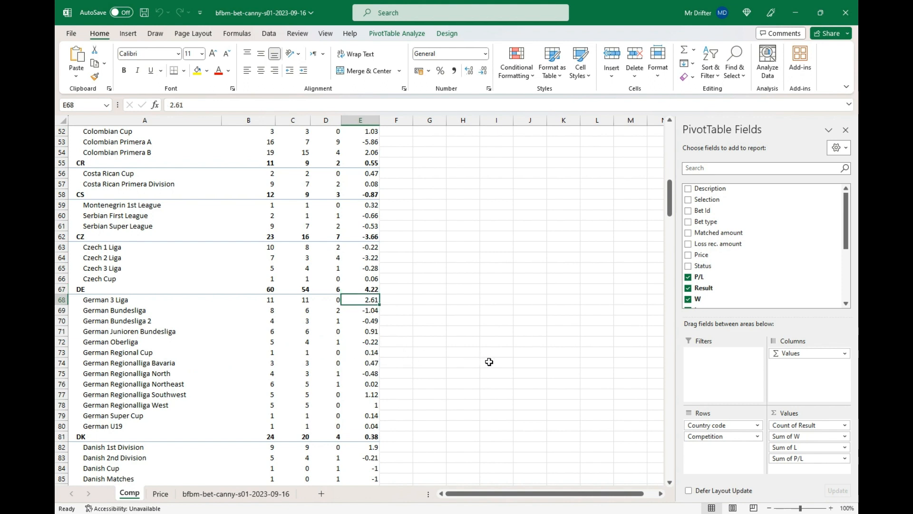
{"action": "key", "text": "Left"}
{"action": "key", "text": "Left"}
{"action": "key", "text": "Left"}
{"action": "key", "text": "Left"}
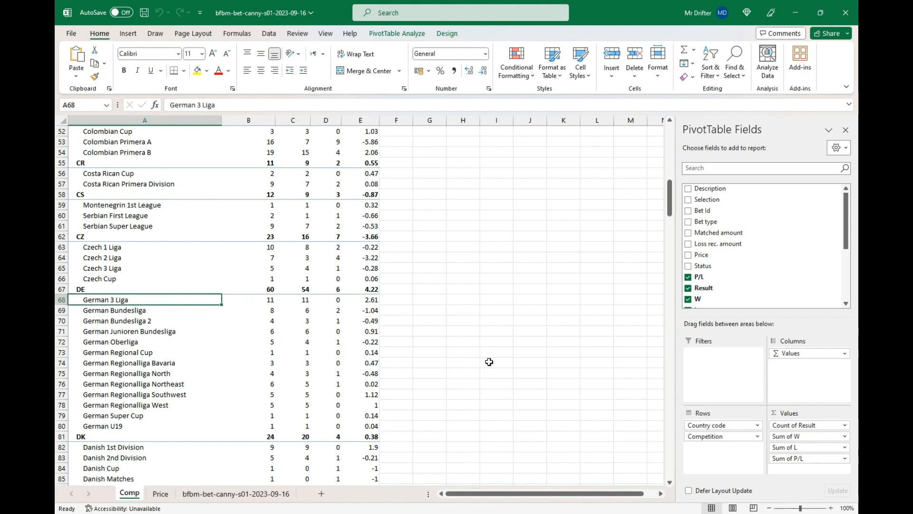
{"action": "key", "text": "Right"}
{"action": "key", "text": "Right"}
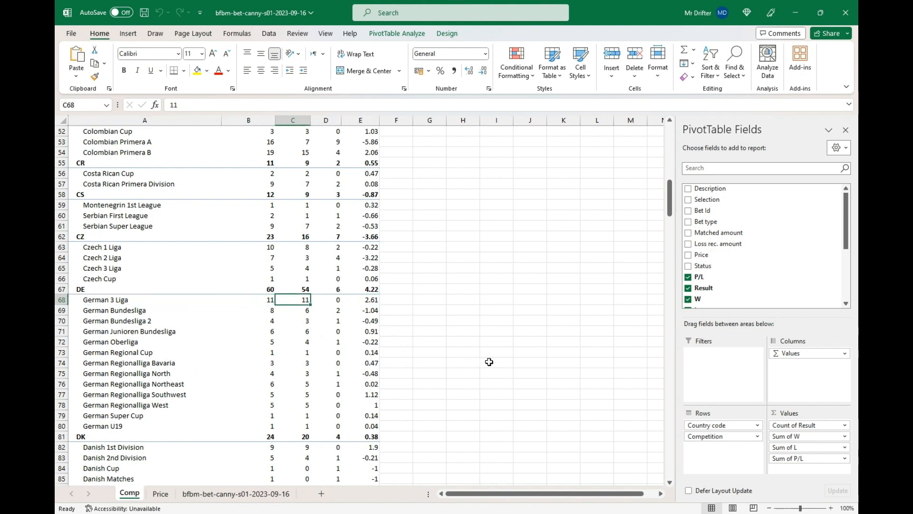
Step: Check the German Bundesliga's losses and examine the German Junioren Bundesliga row across its result count, wins and losses
{"action": "key", "text": "Right"}
{"action": "key", "text": "Down"}
{"action": "key", "text": "Down"}
{"action": "key", "text": "Down"}
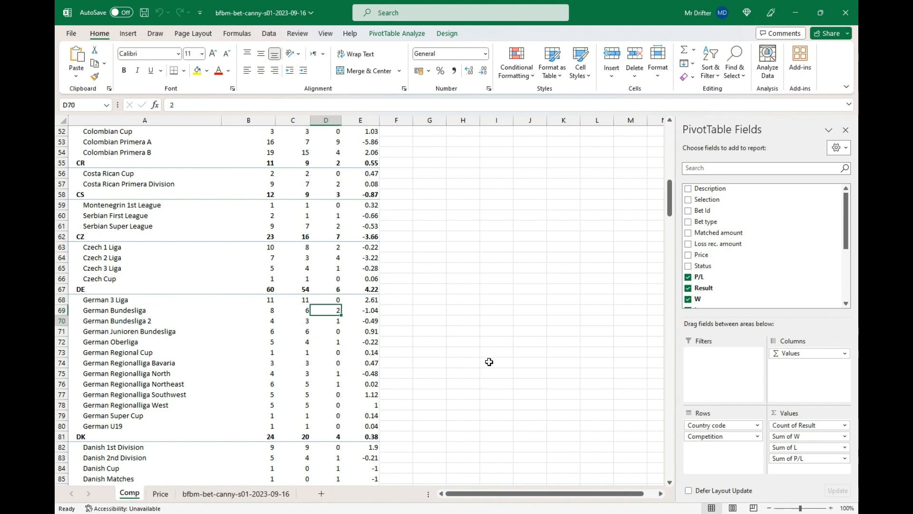
{"action": "key", "text": "Left"}
{"action": "key", "text": "Left"}
{"action": "key", "text": "Left"}
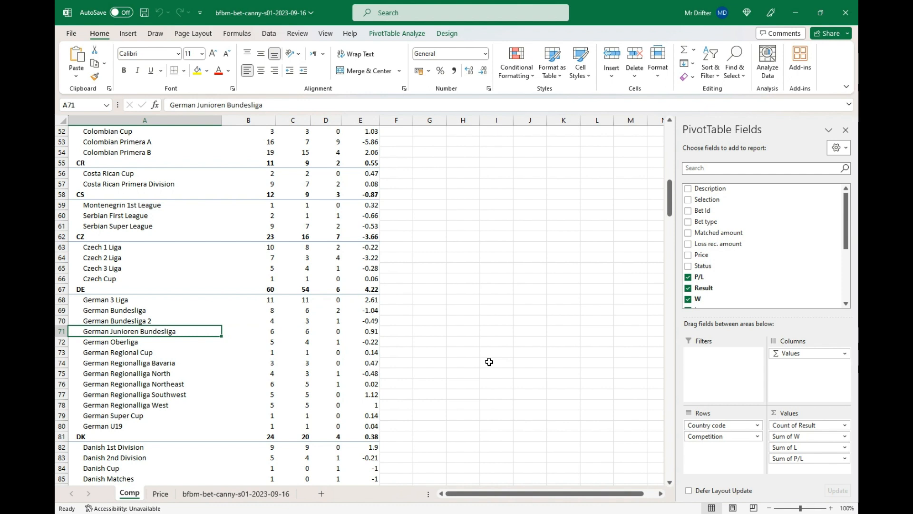
{"action": "key", "text": "Right"}
{"action": "key", "text": "Right"}
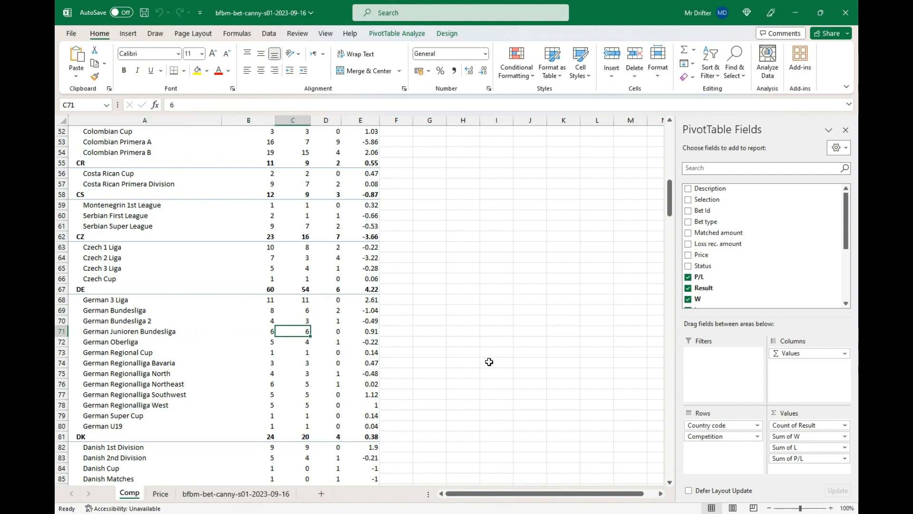
{"action": "key", "text": "Right"}
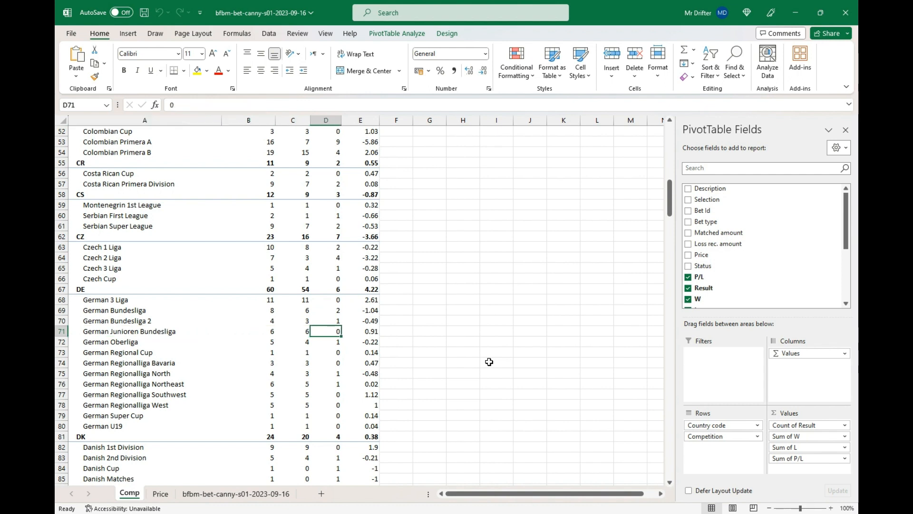
{"action": "key", "text": "Left"}
{"action": "key", "text": "Left"}
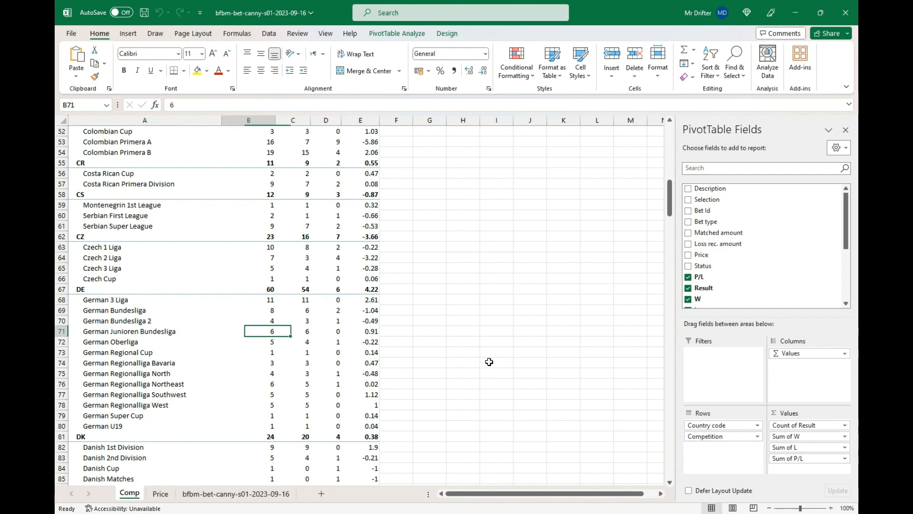
Step: Scan the Count of Result values between German 3 Liga and German Regional Cup and their neighbouring rows
{"action": "key", "text": "Down"}
{"action": "key", "text": "Down"}
{"action": "key", "text": "Down"}
{"action": "key", "text": "Down"}
{"action": "key", "text": "Up"}
{"action": "key", "text": "Up"}
{"action": "key", "text": "Up"}
{"action": "key", "text": "Up"}
{"action": "key", "text": "Up"}
{"action": "key", "text": "Up"}
{"action": "key", "text": "Up"}
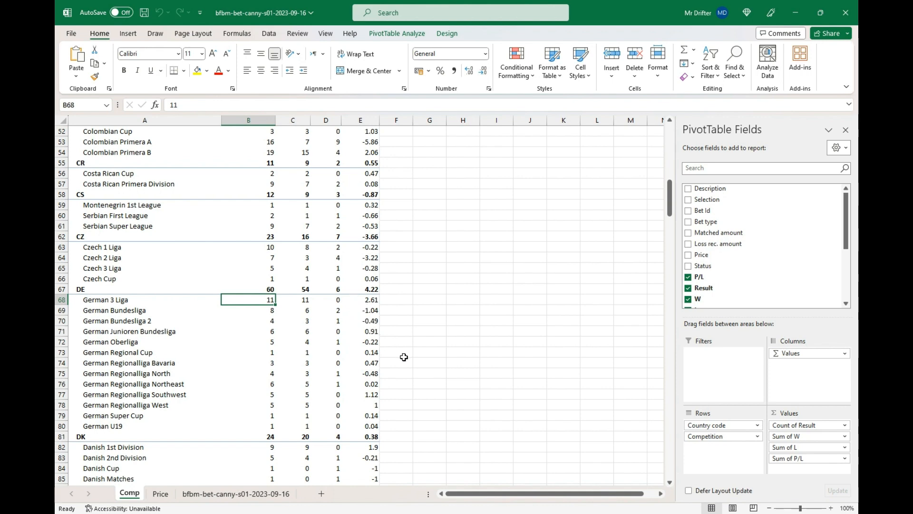
Step: Read down the Count of Result values from German 3 Liga through the DK, EC, ES and FI groups to the FR group
{"action": "key", "text": "Down"}
{"action": "key", "text": "Down"}
{"action": "key", "text": "Down"}
{"action": "key", "text": "Down"}
{"action": "key", "text": "Down"}
{"action": "key", "text": "Down"}
{"action": "key", "text": "Down"}
{"action": "key", "text": "Down"}
{"action": "key", "text": "Down"}
{"action": "key", "text": "Down"}
{"action": "key", "text": "Down"}
{"action": "key", "text": "Down"}
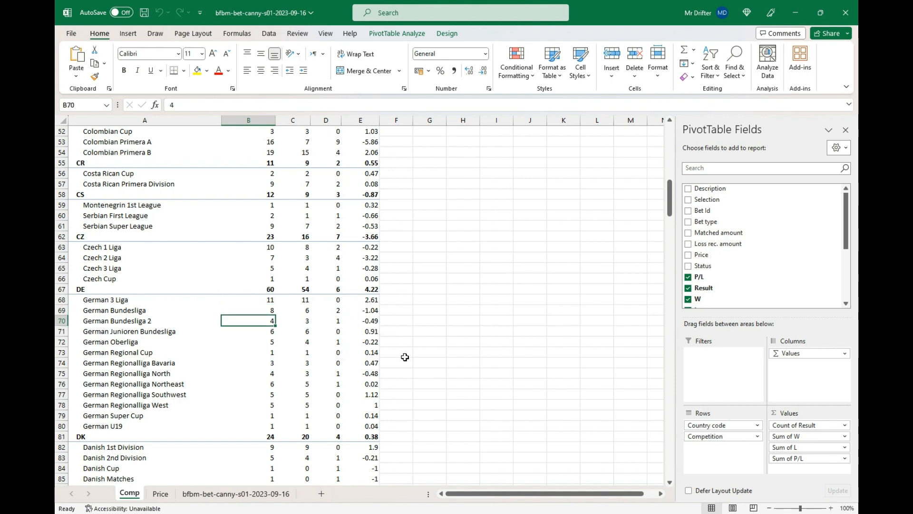
{"action": "key", "text": "Down"}
{"action": "key", "text": "Down"}
{"action": "key", "text": "Down"}
{"action": "key", "text": "Down"}
{"action": "key", "text": "Down"}
{"action": "key", "text": "Down"}
{"action": "key", "text": "Down"}
{"action": "key", "text": "Down"}
{"action": "key", "text": "Down"}
{"action": "key", "text": "Down"}
{"action": "key", "text": "Down"}
{"action": "key", "text": "Down"}
{"action": "key", "text": "Down"}
{"action": "key", "text": "Down"}
{"action": "key", "text": "Down"}
{"action": "key", "text": "Down"}
{"action": "key", "text": "Down"}
{"action": "key", "text": "Down"}
{"action": "key", "text": "Down"}
{"action": "key", "text": "Down"}
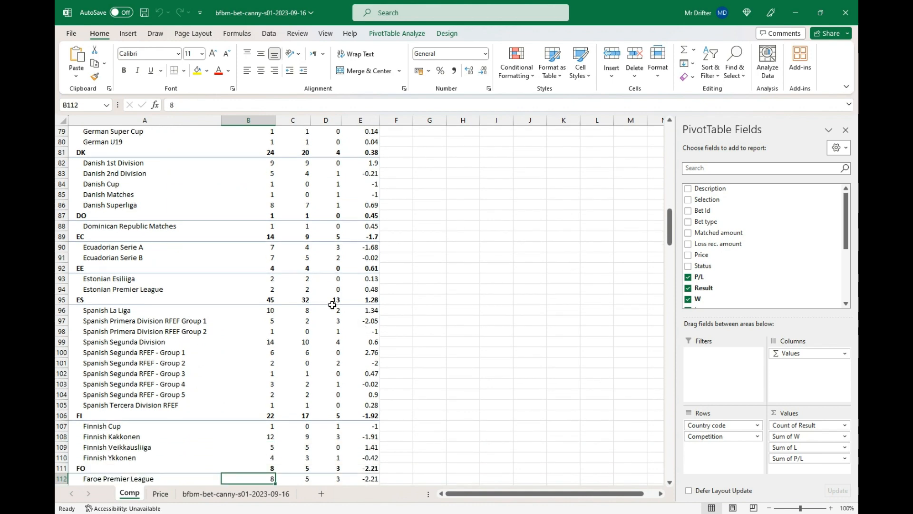
{"action": "key", "text": "Down"}
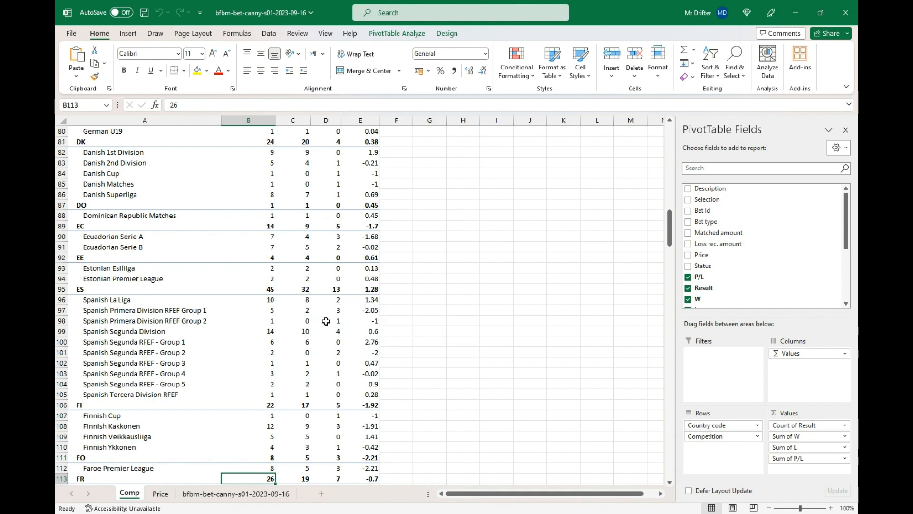
Step: Read down the Count of Result values of the Spanish competitions, from Spanish La Liga to Spanish Tercera Division RFEF
{"action": "left_click", "coordinate": [273, 299]}
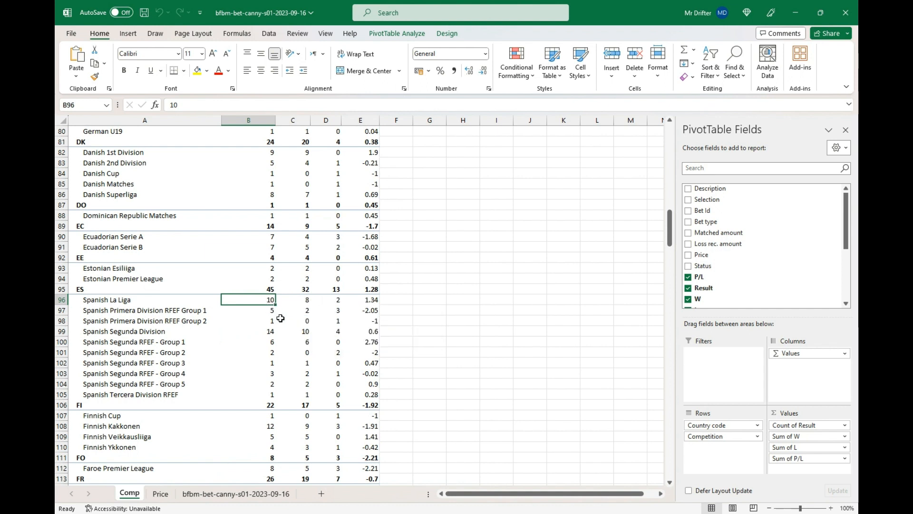
{"action": "key", "text": "Down"}
{"action": "key", "text": "Down"}
{"action": "key", "text": "Down"}
{"action": "key", "text": "Down"}
{"action": "key", "text": "Down"}
{"action": "key", "text": "Down"}
{"action": "key", "text": "Down"}
{"action": "key", "text": "Down"}
{"action": "key", "text": "Down"}
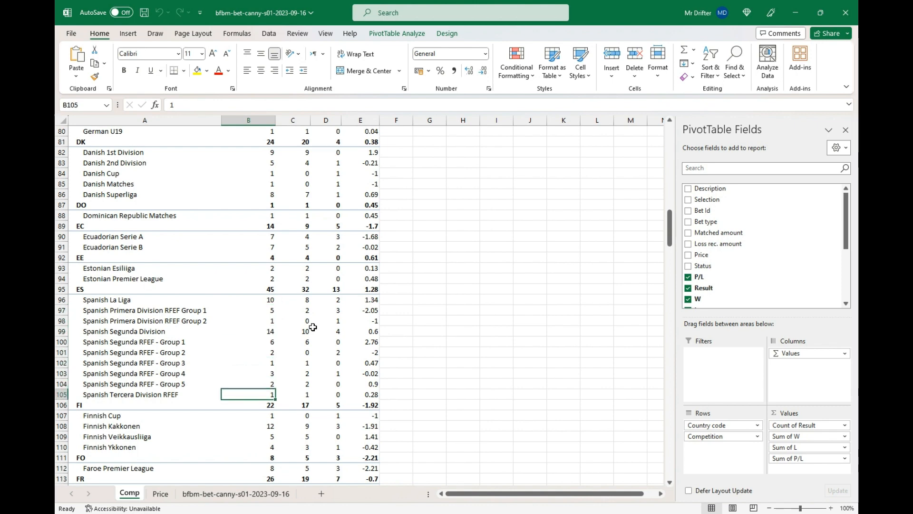
Step: Read down the Count of Result values from the FI group to French Ligue 2
{"action": "key", "text": "Down"}
{"action": "key", "text": "Down"}
{"action": "key", "text": "Down"}
{"action": "key", "text": "Down"}
{"action": "key", "text": "Down"}
{"action": "key", "text": "Down"}
{"action": "key", "text": "Down"}
{"action": "key", "text": "Down"}
{"action": "key", "text": "Down"}
{"action": "key", "text": "Down"}
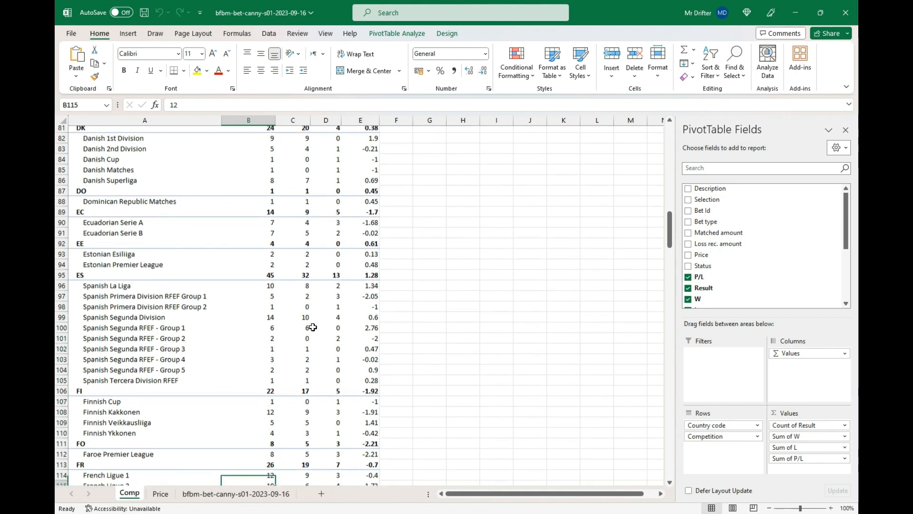
Step: Look over all competitions in the GB country group, continuing down to Georgian Umaglesi Liga
{"action": "key", "text": "Down"}
{"action": "key", "text": "Down"}
{"action": "key", "text": "Down"}
{"action": "key", "text": "Down"}
{"action": "key", "text": "Down"}
{"action": "key", "text": "Down"}
{"action": "key", "text": "Down"}
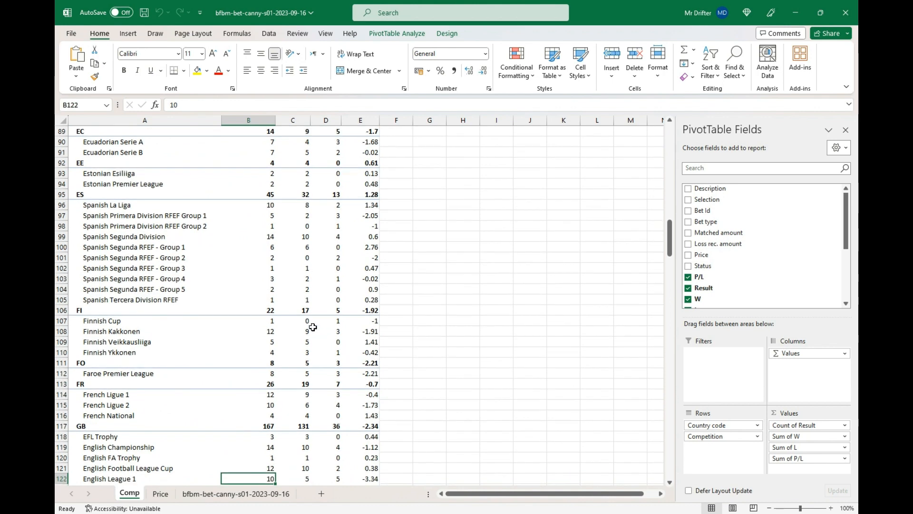
{"action": "key", "text": "Down"}
{"action": "key", "text": "Down"}
{"action": "key", "text": "Down"}
{"action": "key", "text": "Down"}
{"action": "key", "text": "Down"}
{"action": "key", "text": "Down"}
{"action": "key", "text": "Down"}
{"action": "key", "text": "Down"}
{"action": "key", "text": "Down"}
{"action": "key", "text": "Down"}
{"action": "key", "text": "Down"}
{"action": "key", "text": "Down"}
{"action": "key", "text": "Down"}
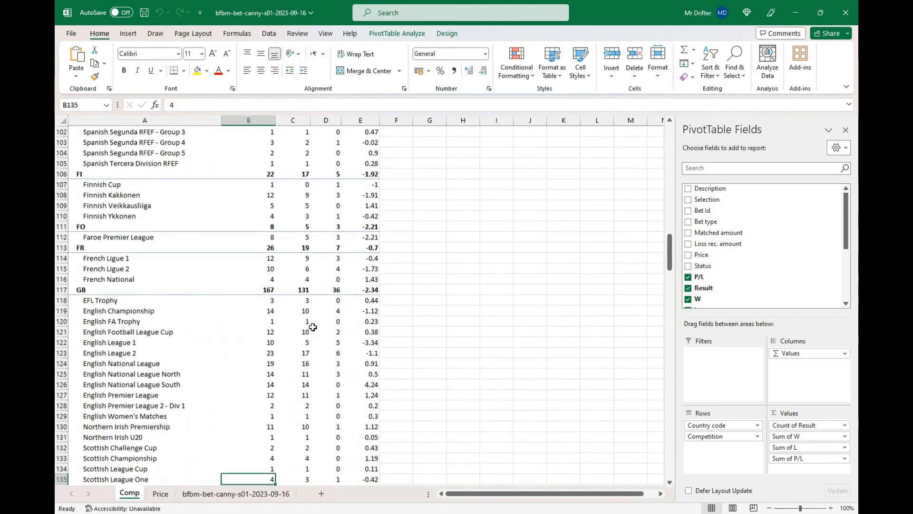
{"action": "key", "text": "Down"}
{"action": "key", "text": "Down"}
{"action": "key", "text": "Down"}
{"action": "key", "text": "Down"}
{"action": "key", "text": "Down"}
{"action": "key", "text": "Down"}
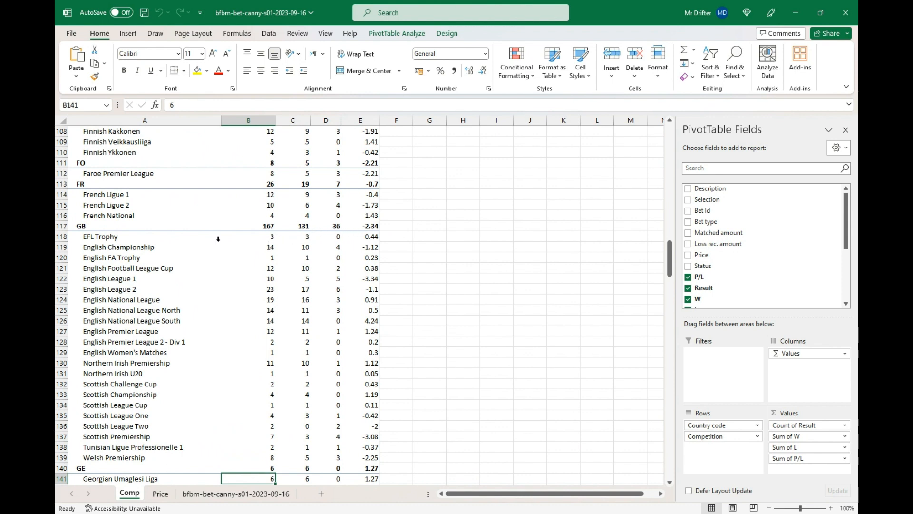
Step: Examine the GB group's result counts, wins and losses, working back up the rows to English League 1
{"action": "mouse_move", "coordinate": [269, 236]}
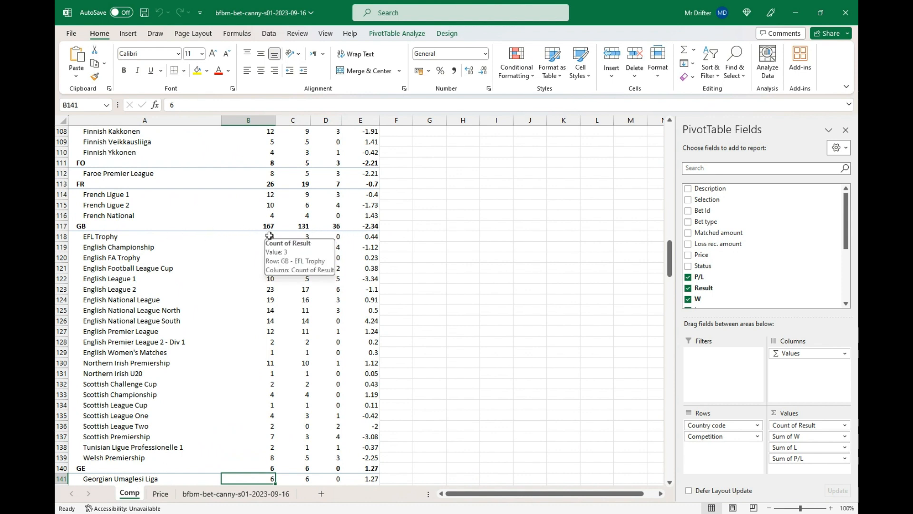
{"action": "mouse_move", "coordinate": [336, 234]}
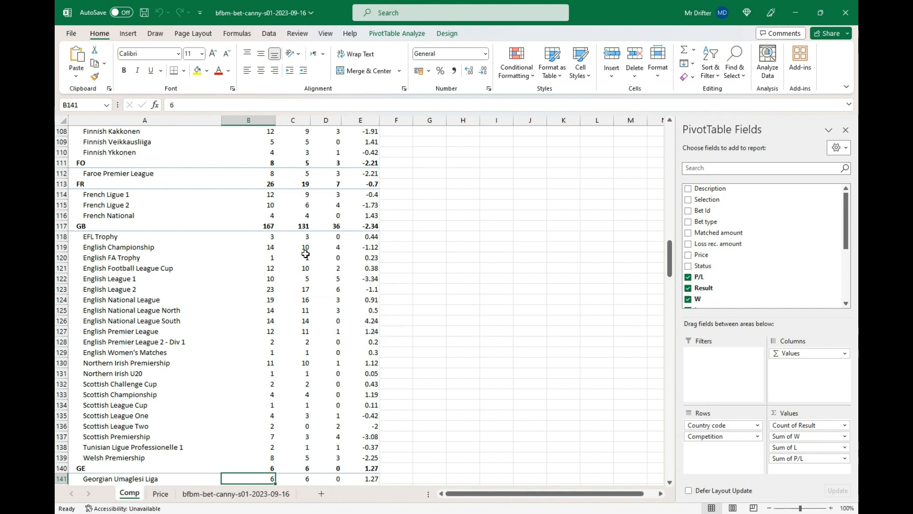
{"action": "mouse_move", "coordinate": [327, 257]}
{"action": "key", "text": "Up"}
{"action": "key", "text": "Up"}
{"action": "key", "text": "Up"}
{"action": "key", "text": "Up"}
{"action": "key", "text": "Up"}
{"action": "key", "text": "Up"}
{"action": "key", "text": "Up"}
{"action": "key", "text": "Up"}
{"action": "key", "text": "Up"}
{"action": "key", "text": "Up"}
{"action": "key", "text": "Up"}
{"action": "key", "text": "Up"}
{"action": "key", "text": "Up"}
{"action": "key", "text": "Up"}
{"action": "key", "text": "Up"}
{"action": "key", "text": "Up"}
{"action": "key", "text": "Up"}
{"action": "key", "text": "Up"}
{"action": "key", "text": "Up"}
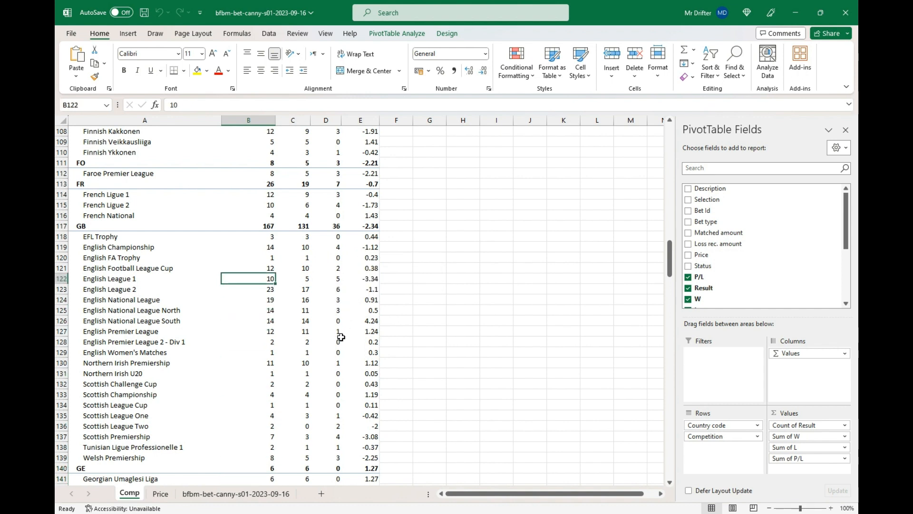
Step: Compare the wins and losses of the English Football League Cup and English League 1
{"action": "key", "text": "Up"}
{"action": "key", "text": "Right"}
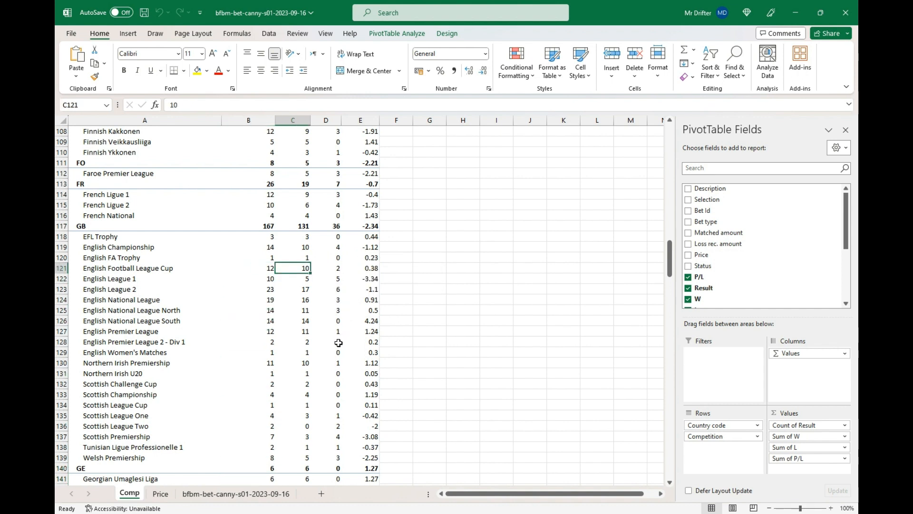
{"action": "key", "text": "Right"}
{"action": "key", "text": "Left"}
{"action": "key", "text": "Right"}
{"action": "key", "text": "Down"}
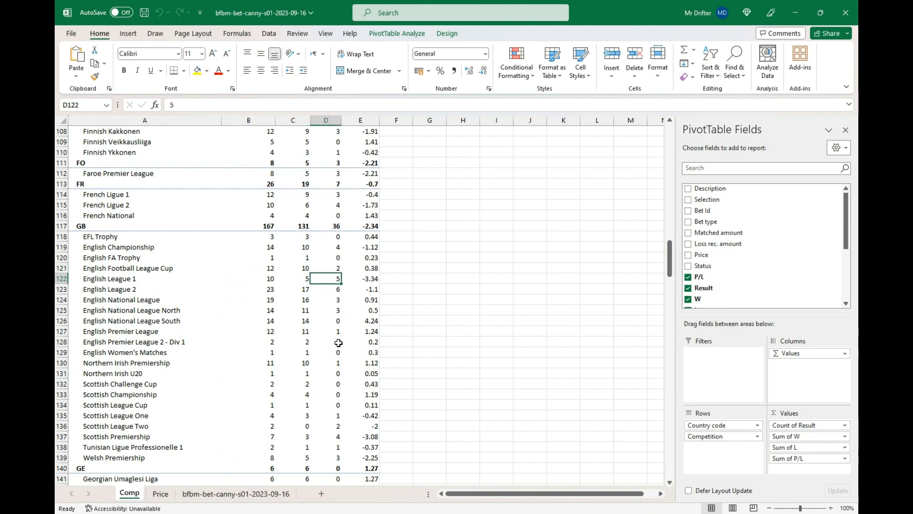
{"action": "key", "text": "Left"}
{"action": "key", "text": "Right"}
{"action": "key", "text": "Left"}
{"action": "key", "text": "Right"}
Step: Examine English League 2's wins, losses and P/L, plus the English National League's losses
{"action": "key", "text": "Down"}
{"action": "key", "text": "Left"}
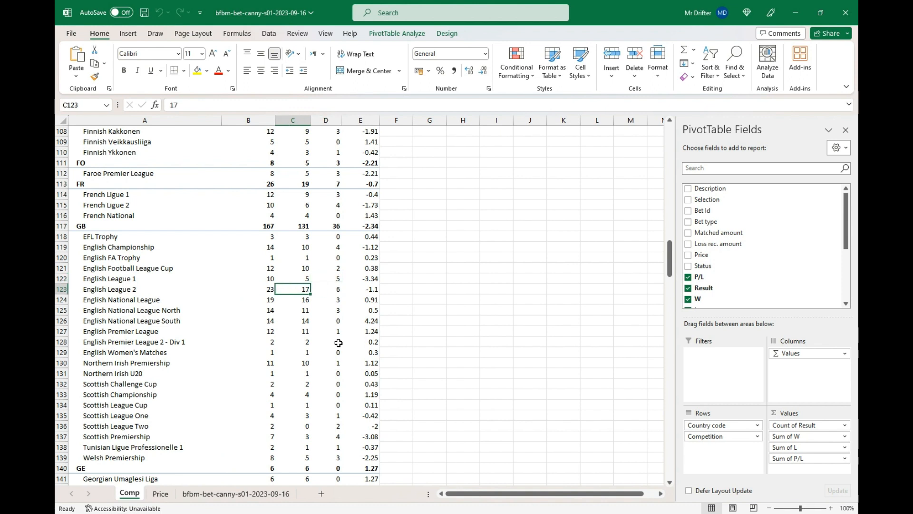
{"action": "key", "text": "Right"}
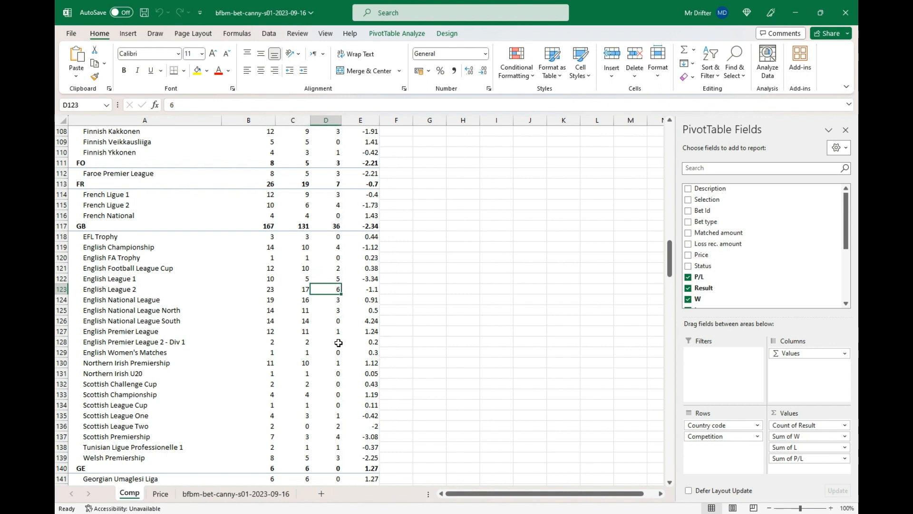
{"action": "key", "text": "Right"}
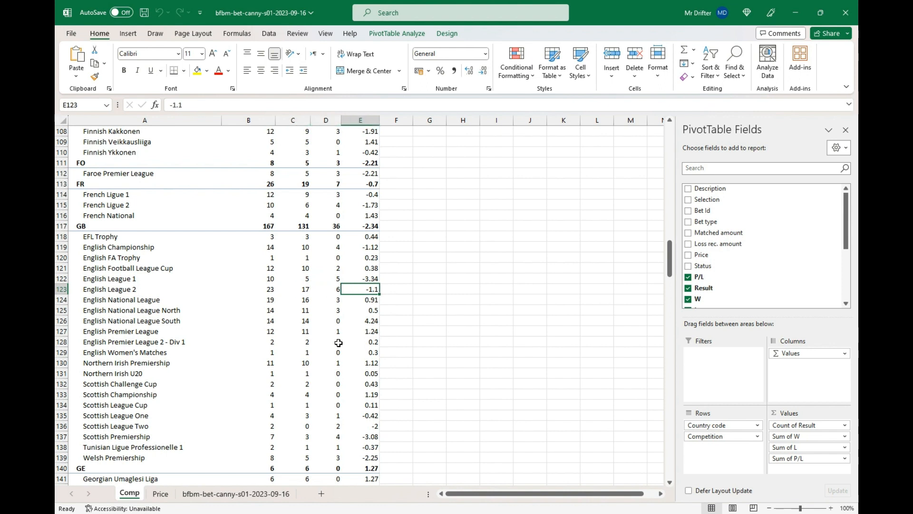
{"action": "key", "text": "Down"}
{"action": "key", "text": "Left"}
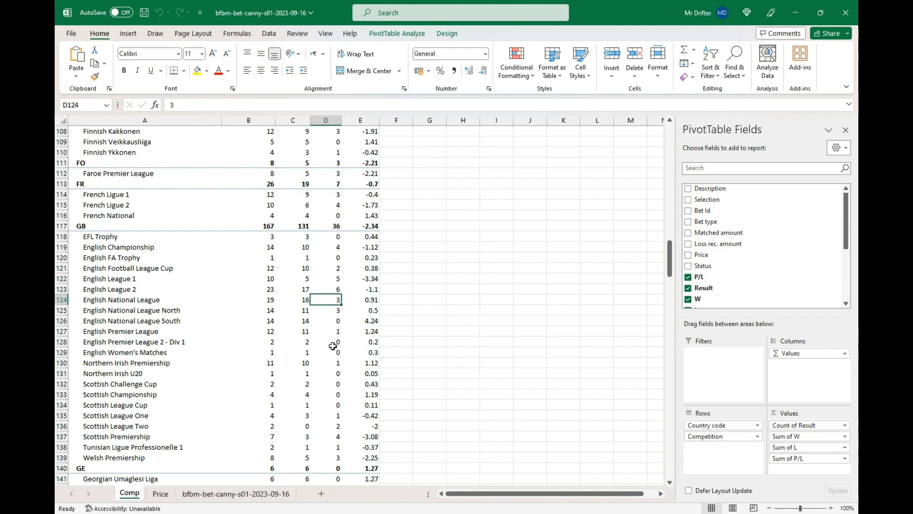
{"action": "mouse_move", "coordinate": [337, 377]}
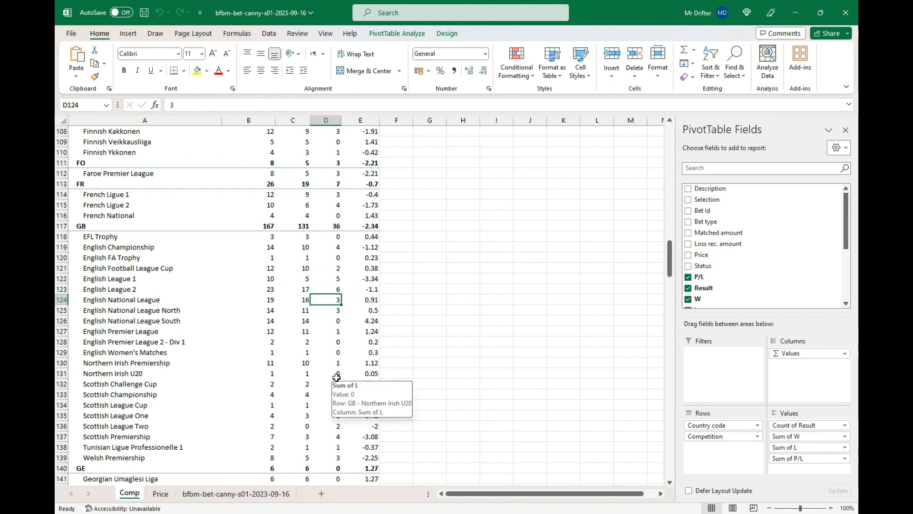
Step: Total the P/L of English National League, National League North and National League South, and review their counts, wins and losses
{"action": "left_click", "coordinate": [353, 298]}
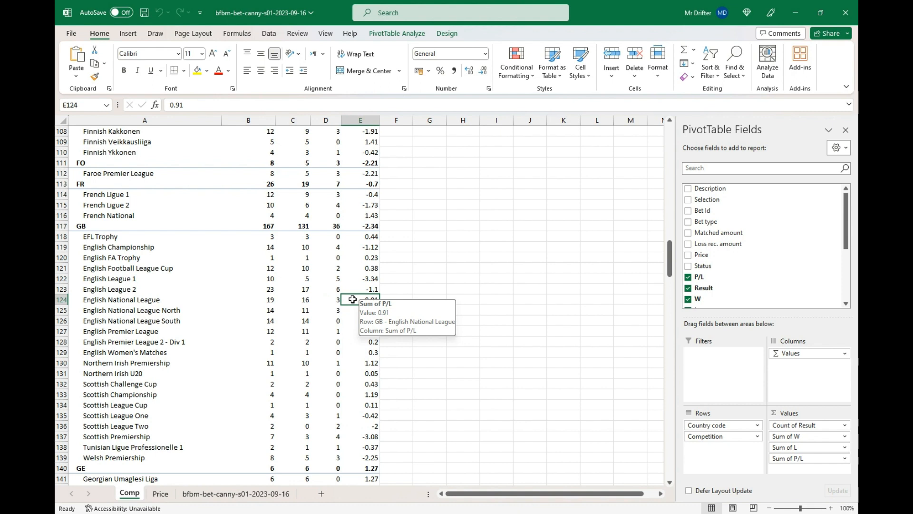
{"action": "key", "text": "shift+Down"}
{"action": "key", "text": "shift+Down"}
{"action": "key", "text": "shift+Down"}
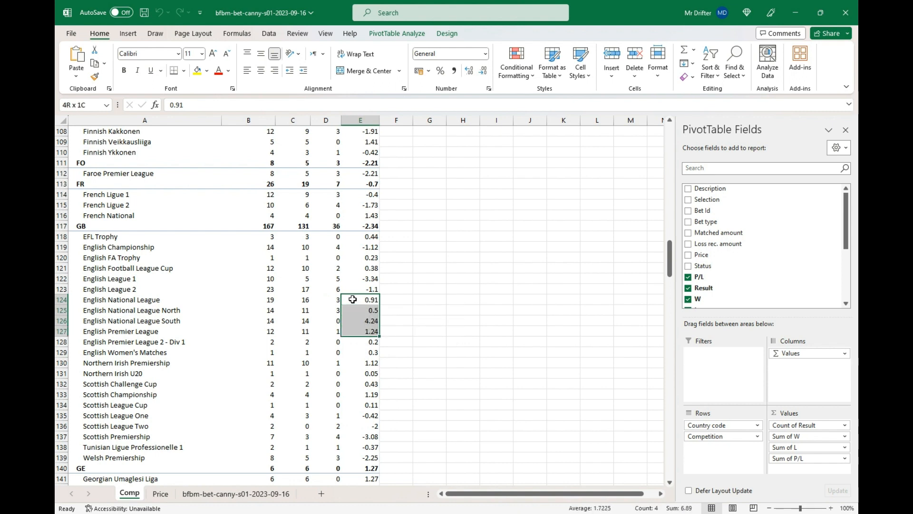
{"action": "key", "text": "shift+Up"}
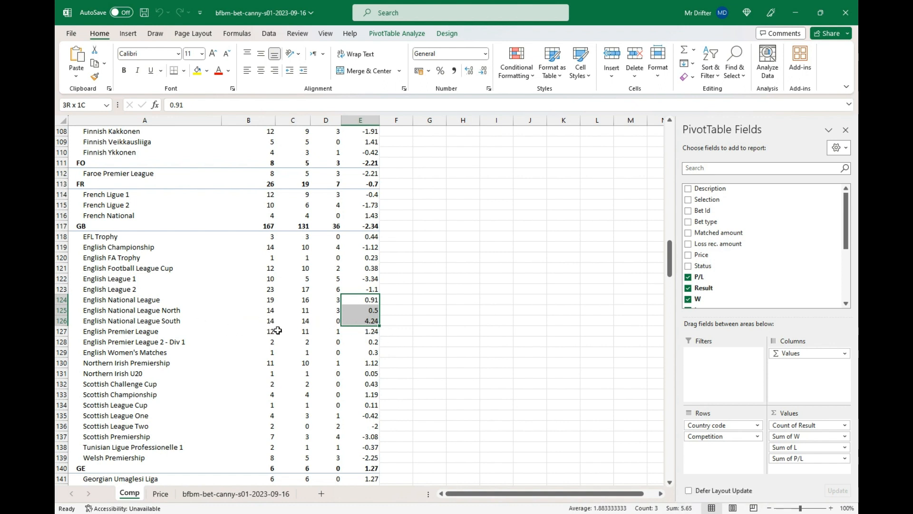
{"action": "mouse_move", "coordinate": [299, 329]}
{"action": "mouse_move", "coordinate": [279, 303]}
{"action": "mouse_move", "coordinate": [333, 300]}
{"action": "mouse_move", "coordinate": [376, 333]}
Step: Read the Sum of P/L values for English Premier League, English Premier League 2 - Div 1 and the rows around them
{"action": "key", "text": "Down"}
{"action": "key", "text": "Down"}
{"action": "key", "text": "Down"}
{"action": "key", "text": "Down"}
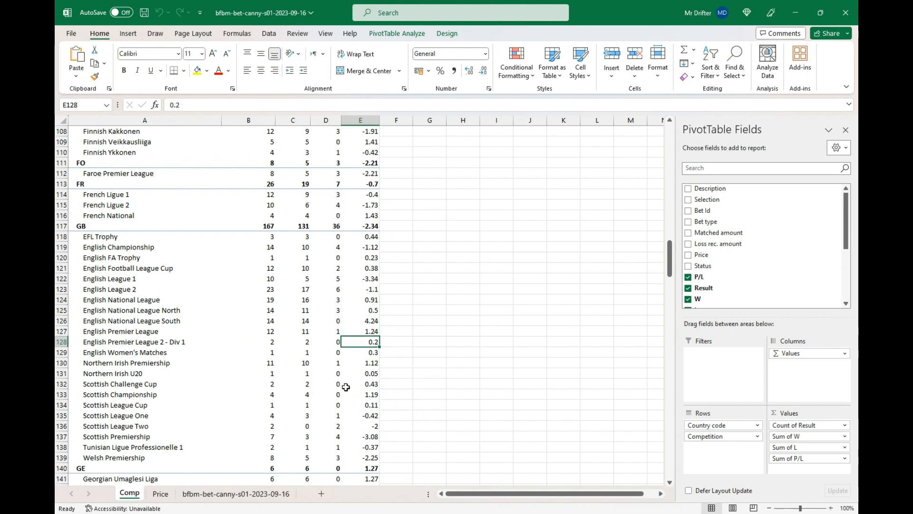
{"action": "key", "text": "Up"}
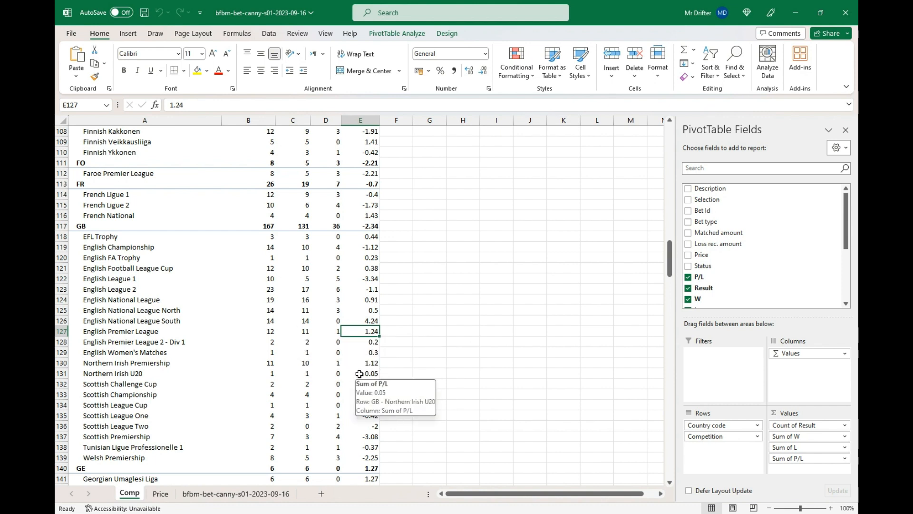
{"action": "key", "text": "Down"}
{"action": "key", "text": "Down"}
{"action": "key", "text": "Down"}
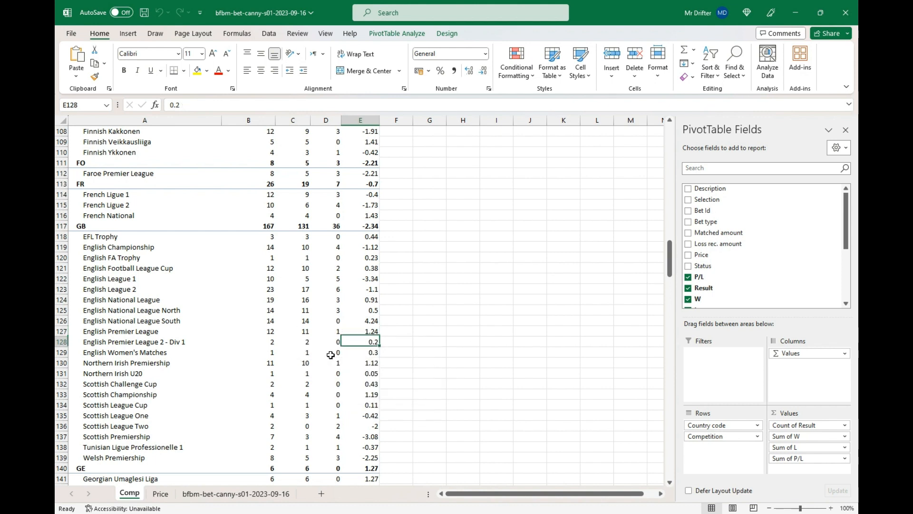
Step: Read the Sum of P/L values for English Women's Matches and the Northern Irish and Scottish competitions through Scottish Premiership
{"action": "key", "text": "Down"}
{"action": "key", "text": "Down"}
{"action": "key", "text": "Down"}
{"action": "key", "text": "Down"}
{"action": "key", "text": "Down"}
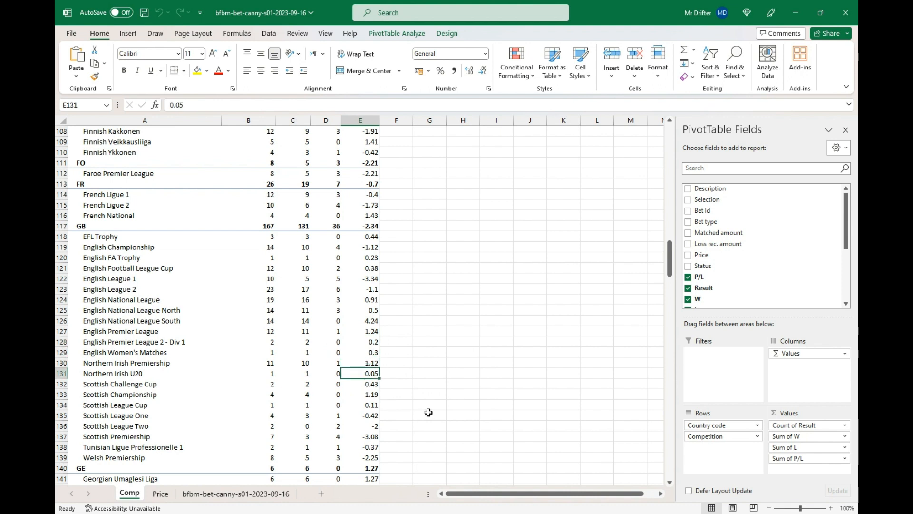
{"action": "key", "text": "Down"}
{"action": "key", "text": "Down"}
{"action": "key", "text": "Down"}
{"action": "key", "text": "Down"}
{"action": "key", "text": "Down"}
{"action": "key", "text": "Down"}
{"action": "key", "text": "Down"}
{"action": "key", "text": "Down"}
{"action": "key", "text": "Down"}
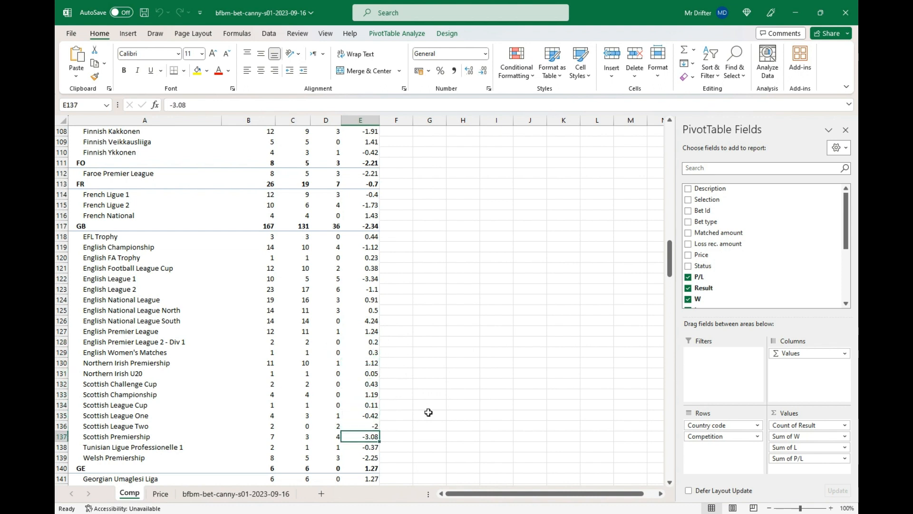
Step: Review the Sum of P/L values from Tunisian Ligue Professionelle 1 and Welsh Premiership through the country groups down to Jordanian Premier League
{"action": "key", "text": "Down"}
{"action": "key", "text": "Down"}
{"action": "key", "text": "Down"}
{"action": "key", "text": "Down"}
{"action": "key", "text": "Down"}
{"action": "key", "text": "Down"}
{"action": "key", "text": "Down"}
{"action": "key", "text": "Down"}
{"action": "key", "text": "Down"}
{"action": "key", "text": "Down"}
{"action": "key", "text": "Down"}
{"action": "key", "text": "Down"}
{"action": "key", "text": "Down"}
{"action": "key", "text": "Down"}
{"action": "key", "text": "Down"}
{"action": "key", "text": "Down"}
{"action": "key", "text": "Down"}
{"action": "key", "text": "Down"}
{"action": "key", "text": "Down"}
{"action": "key", "text": "Down"}
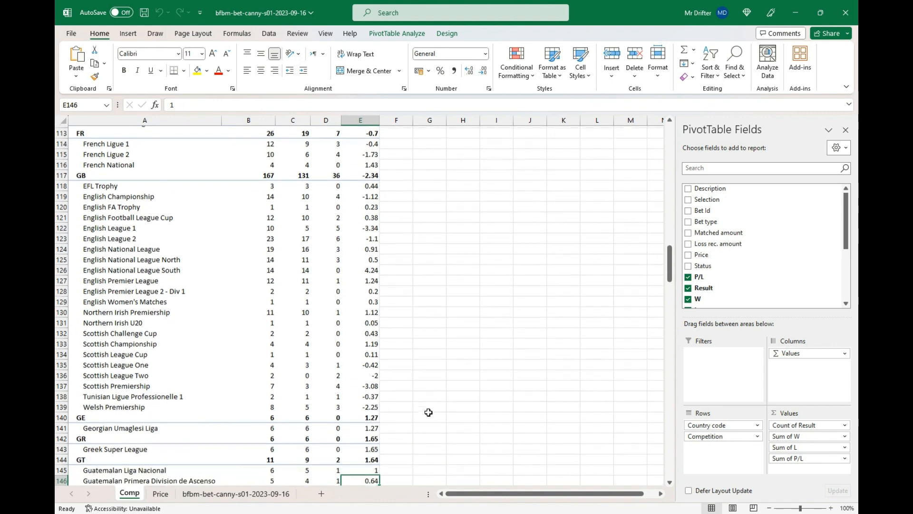
{"action": "key", "text": "Down"}
{"action": "key", "text": "Down"}
{"action": "key", "text": "Down"}
{"action": "key", "text": "Down"}
{"action": "key", "text": "Down"}
{"action": "key", "text": "Down"}
{"action": "key", "text": "Down"}
{"action": "key", "text": "Down"}
{"action": "key", "text": "Down"}
{"action": "key", "text": "Down"}
{"action": "key", "text": "Down"}
{"action": "key", "text": "Down"}
{"action": "key", "text": "Down"}
{"action": "key", "text": "Down"}
{"action": "key", "text": "Down"}
{"action": "key", "text": "Down"}
{"action": "key", "text": "Down"}
{"action": "key", "text": "Down"}
{"action": "key", "text": "Down"}
{"action": "key", "text": "Down"}
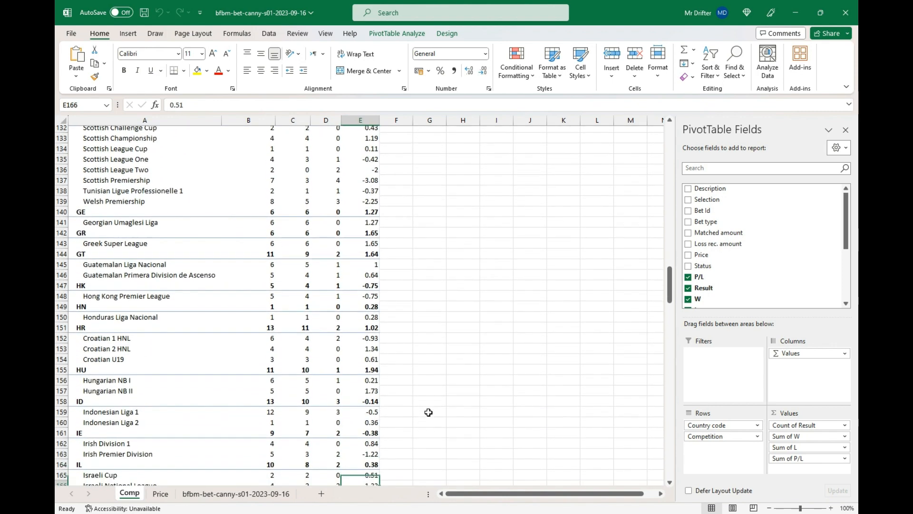
{"action": "key", "text": "Up"}
{"action": "key", "text": "Up"}
{"action": "key", "text": "Up"}
{"action": "key", "text": "Up"}
{"action": "key", "text": "Up"}
{"action": "key", "text": "Up"}
{"action": "key", "text": "Up"}
{"action": "key", "text": "Up"}
{"action": "key", "text": "Up"}
{"action": "key", "text": "Up"}
{"action": "key", "text": "Up"}
{"action": "key", "text": "Up"}
{"action": "key", "text": "Up"}
{"action": "key", "text": "Up"}
{"action": "key", "text": "Up"}
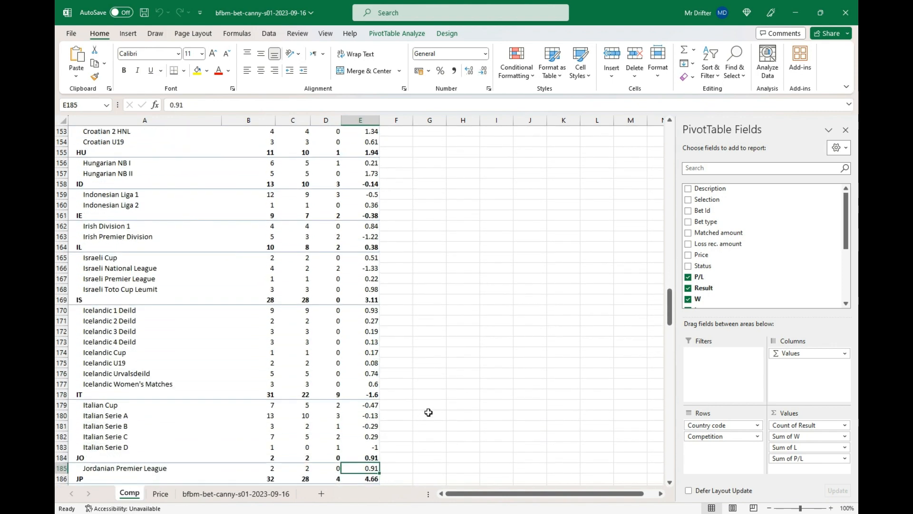
Step: Compare the result counts of Argentinian Primera B Nacional and Austrian Bundesliga, and check the P/L of Argentinian Primera B Nacional
{"action": "left_click", "coordinate": [669, 138]}
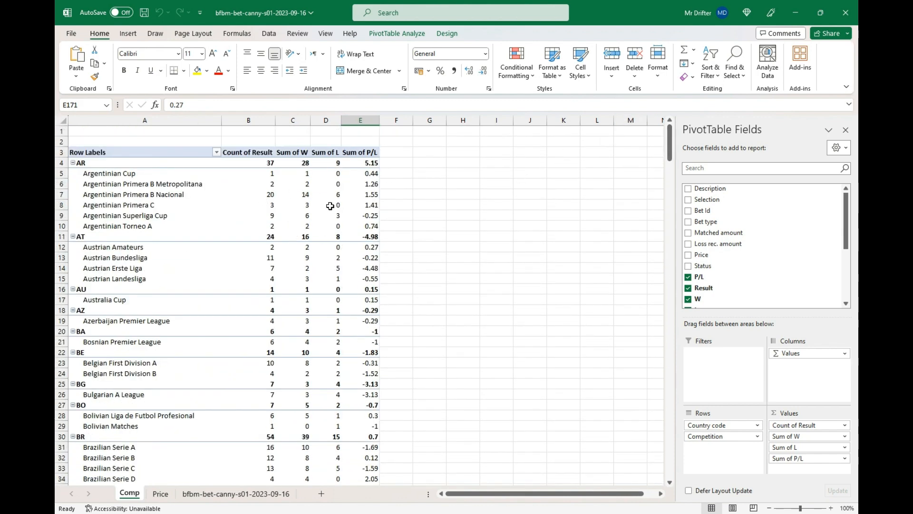
{"action": "left_click", "coordinate": [263, 195]}
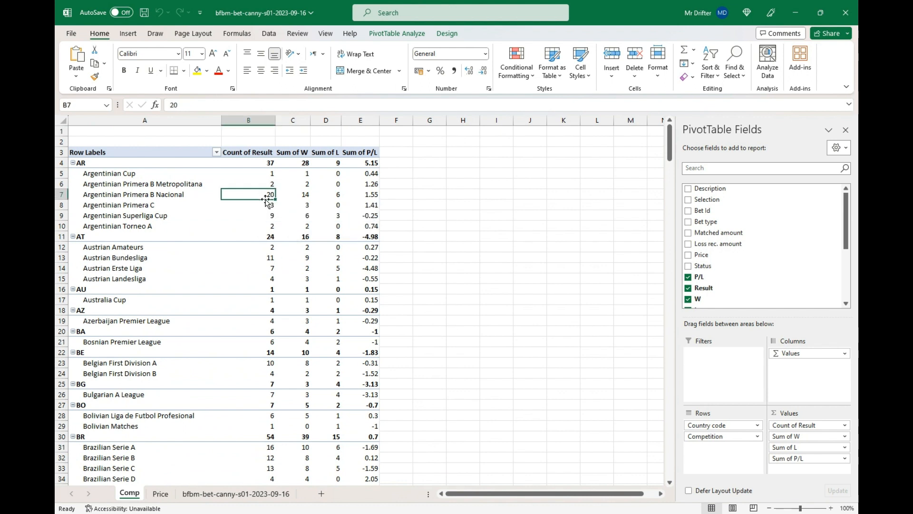
{"action": "left_click", "coordinate": [269, 257]}
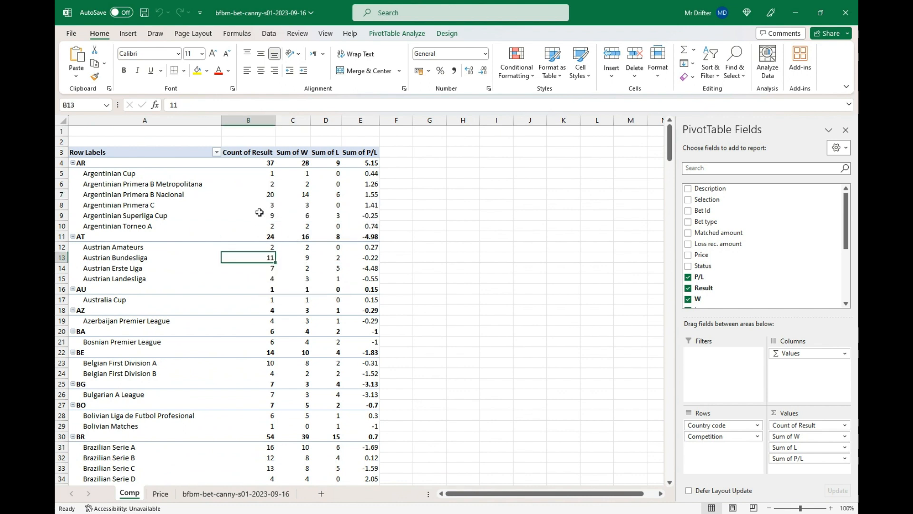
{"action": "left_click", "coordinate": [265, 192]}
{"action": "left_click", "coordinate": [360, 195]}
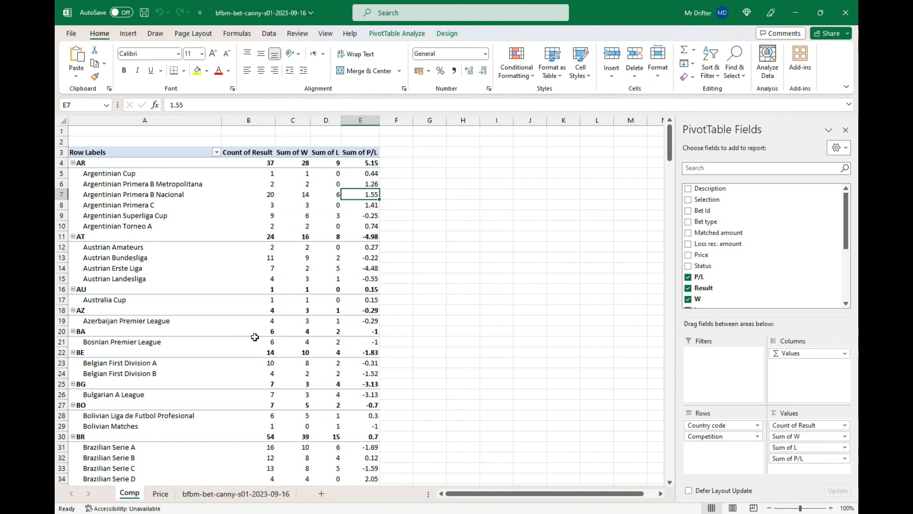
Step: Open the Price sheet and go back through the prices to the beginning of its pivot table
{"action": "left_click", "coordinate": [159, 495]}
{"action": "key", "text": "Up"}
{"action": "key", "text": "Up"}
{"action": "key", "text": "Up"}
{"action": "key", "text": "Up"}
{"action": "key", "text": "Up"}
{"action": "key", "text": "Up"}
{"action": "key", "text": "Up"}
{"action": "key", "text": "Up"}
{"action": "key", "text": "Up"}
{"action": "key", "text": "Up"}
{"action": "key", "text": "Up"}
{"action": "key", "text": "Up"}
{"action": "key", "text": "Up"}
{"action": "key", "text": "Up"}
{"action": "key", "text": "Up"}
{"action": "key", "text": "Up"}
{"action": "key", "text": "Up"}
{"action": "key", "text": "Up"}
{"action": "key", "text": "Up"}
{"action": "key", "text": "Up"}
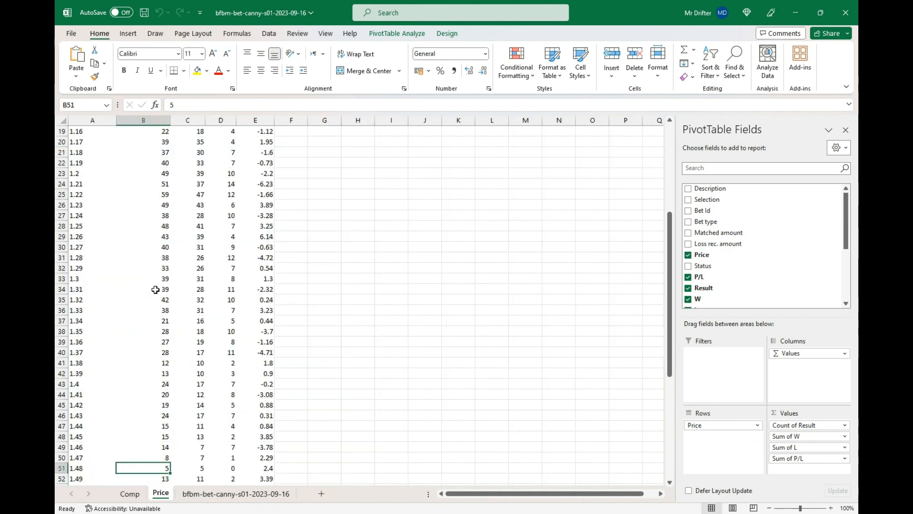
{"action": "key", "text": "Up"}
{"action": "key", "text": "Up"}
{"action": "key", "text": "Up"}
{"action": "key", "text": "Up"}
{"action": "key", "text": "Up"}
{"action": "key", "text": "Up"}
{"action": "key", "text": "Up"}
{"action": "key", "text": "Up"}
{"action": "key", "text": "Up"}
{"action": "key", "text": "Up"}
{"action": "key", "text": "Up"}
{"action": "key", "text": "Up"}
{"action": "key", "text": "Up"}
{"action": "key", "text": "Up"}
{"action": "key", "text": "Up"}
{"action": "key", "text": "Up"}
{"action": "key", "text": "Up"}
{"action": "key", "text": "Up"}
{"action": "key", "text": "Up"}
{"action": "key", "text": "Up"}
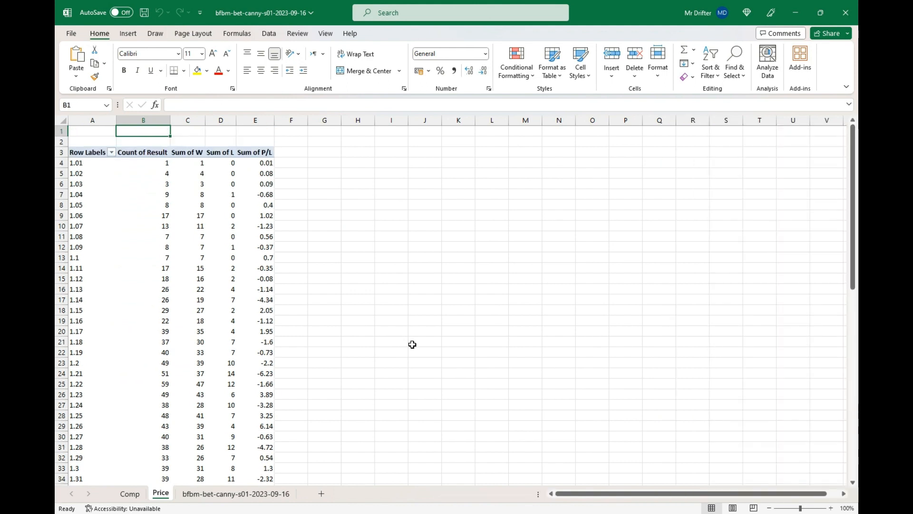
Step: Examine the wins, losses and P/L for the prices 1.01 and 1.02
{"action": "key", "text": "Down"}
{"action": "key", "text": "Down"}
{"action": "key", "text": "Down"}
{"action": "key", "text": "Down"}
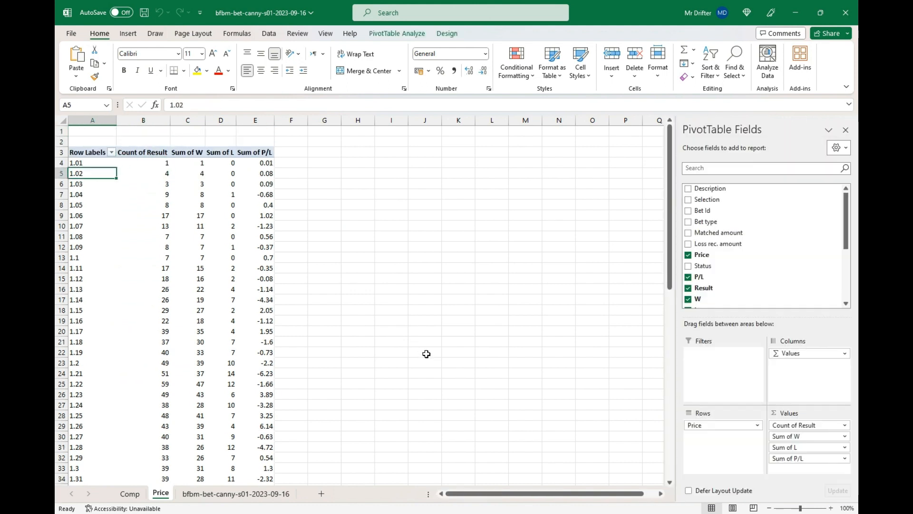
{"action": "key", "text": "Left"}
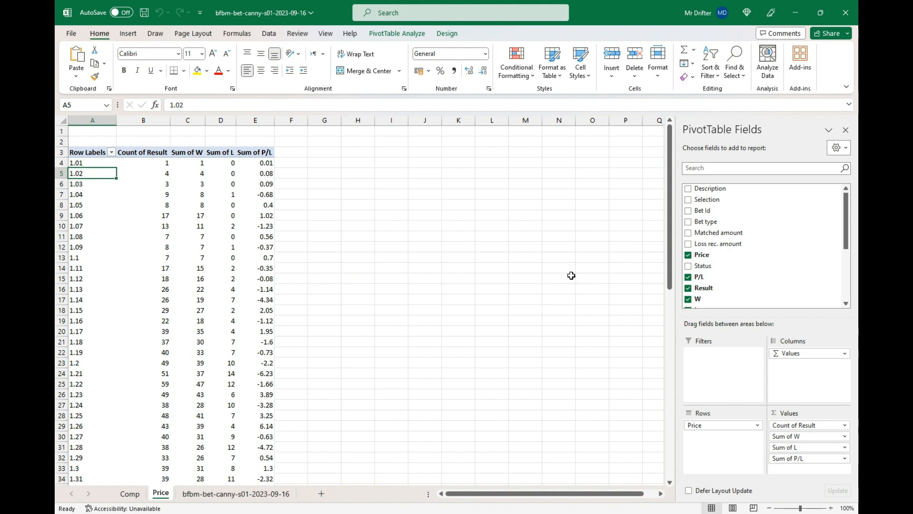
{"action": "mouse_move", "coordinate": [210, 185]}
{"action": "mouse_move", "coordinate": [195, 169]}
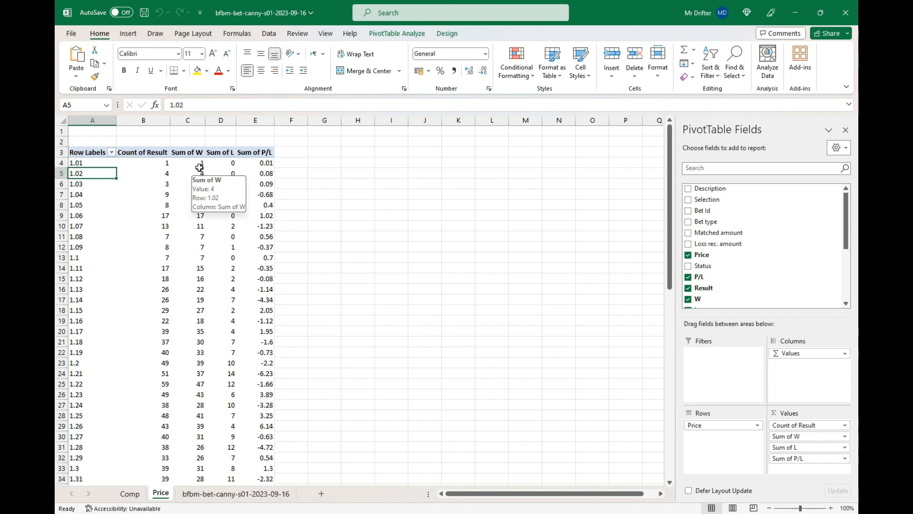
{"action": "mouse_move", "coordinate": [221, 165]}
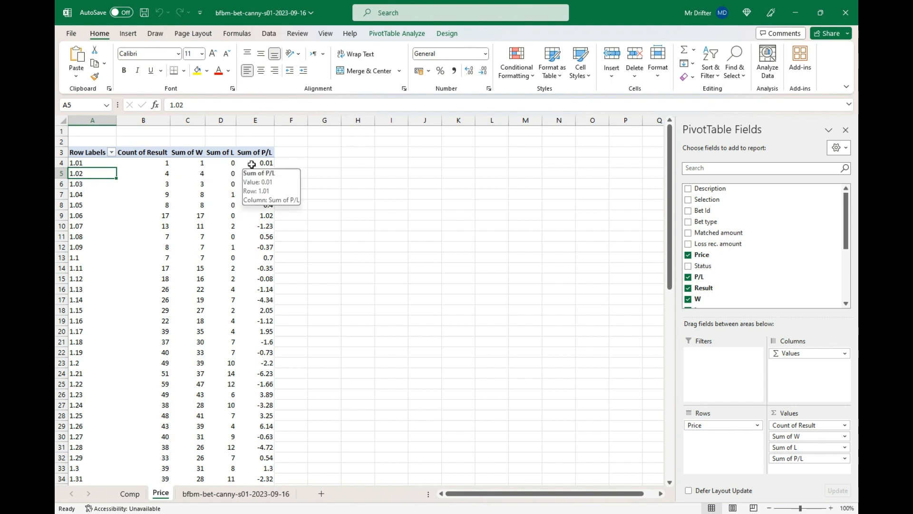
Step: Extract the bet record behind the 1.01 price count and widen the Description column to fit its text
{"action": "key", "text": "Up"}
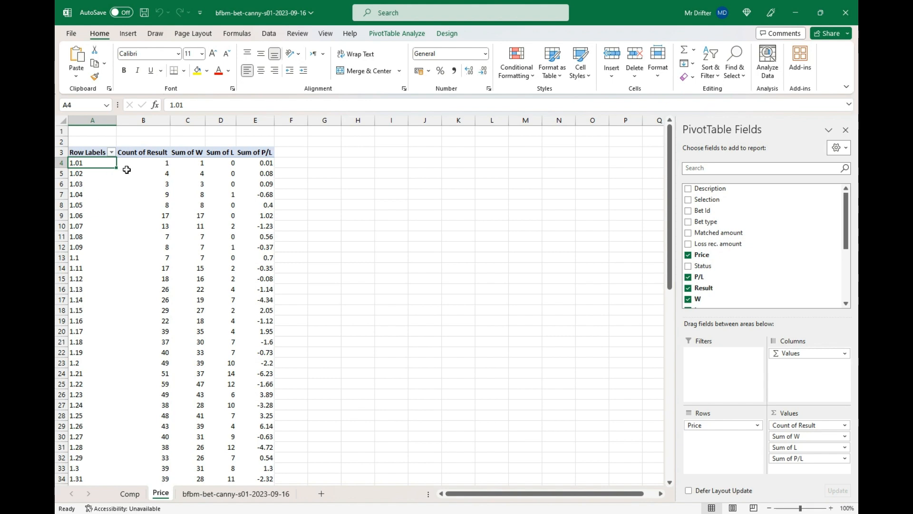
{"action": "double_click", "coordinate": [156, 164]}
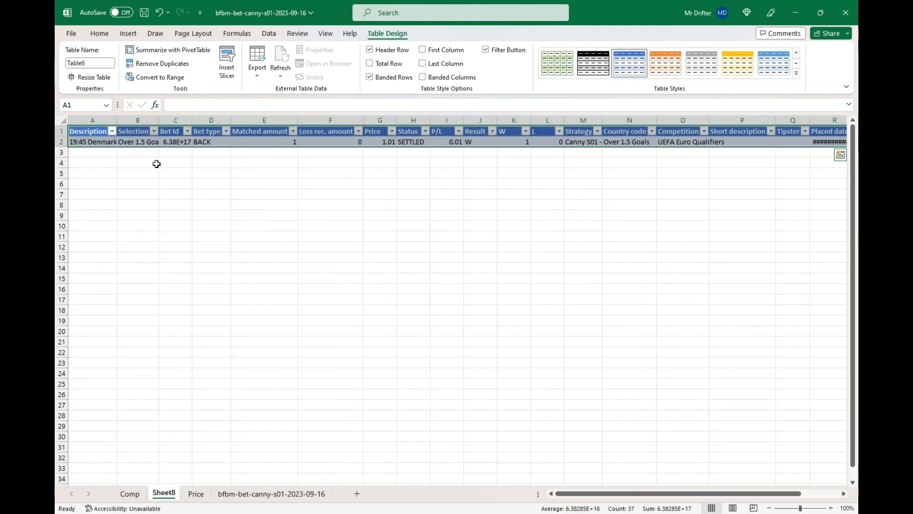
{"action": "double_click", "coordinate": [117, 121]}
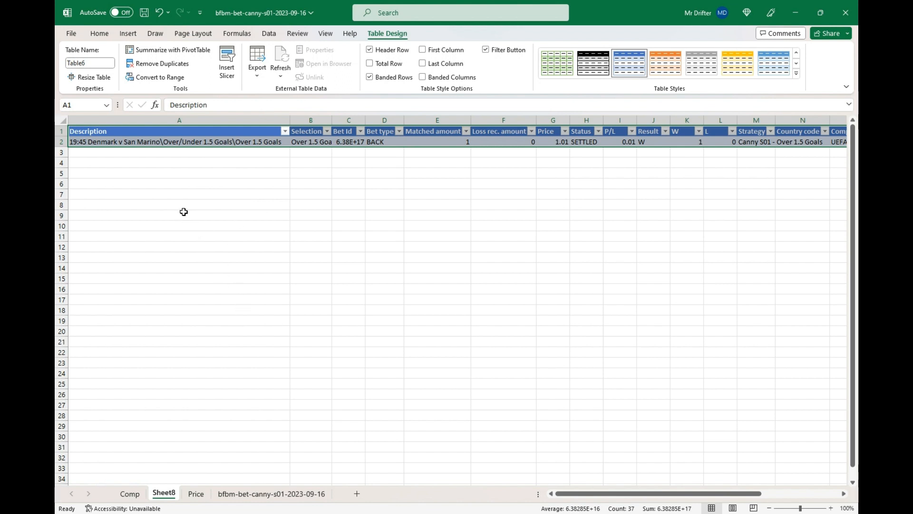
Step: Delete the extracted detail sheet for price 1.01 from the workbook
{"action": "left_click_drag", "start_coordinate": [166, 496], "coordinate": [135, 452]}
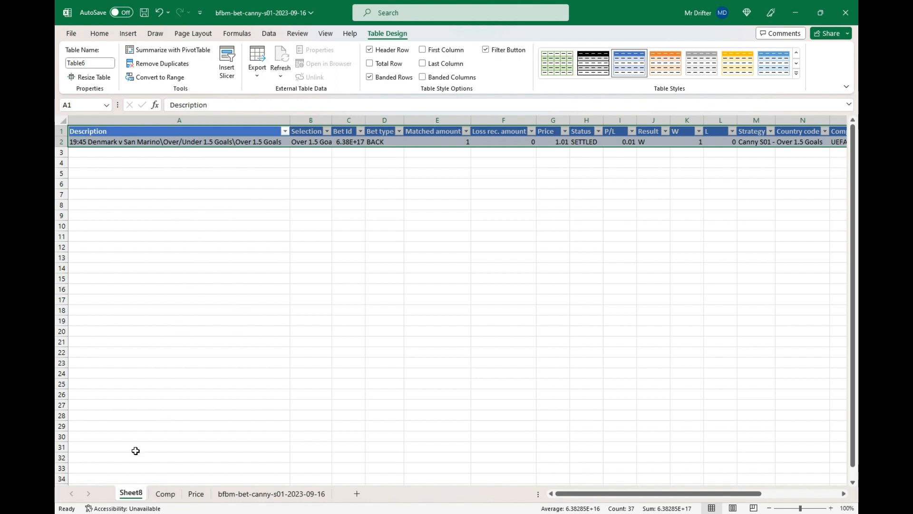
{"action": "right_click", "coordinate": [129, 495]}
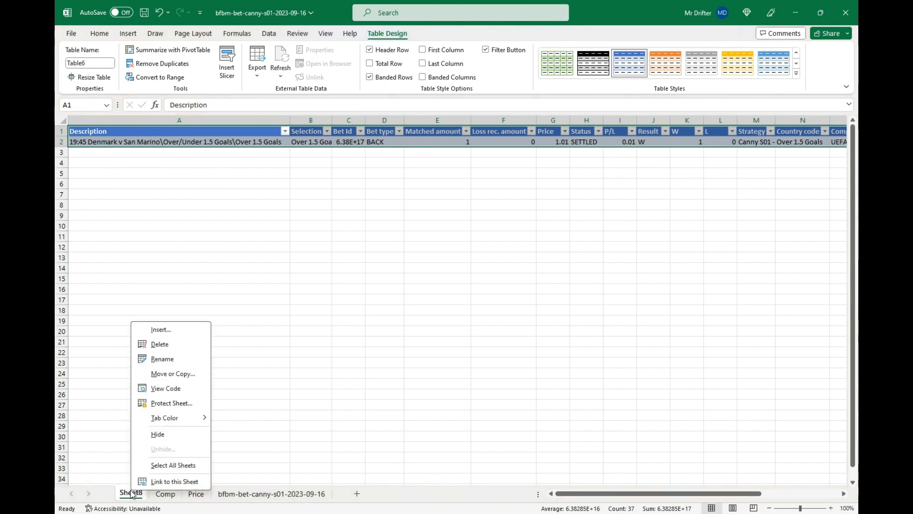
{"action": "left_click", "coordinate": [158, 345]}
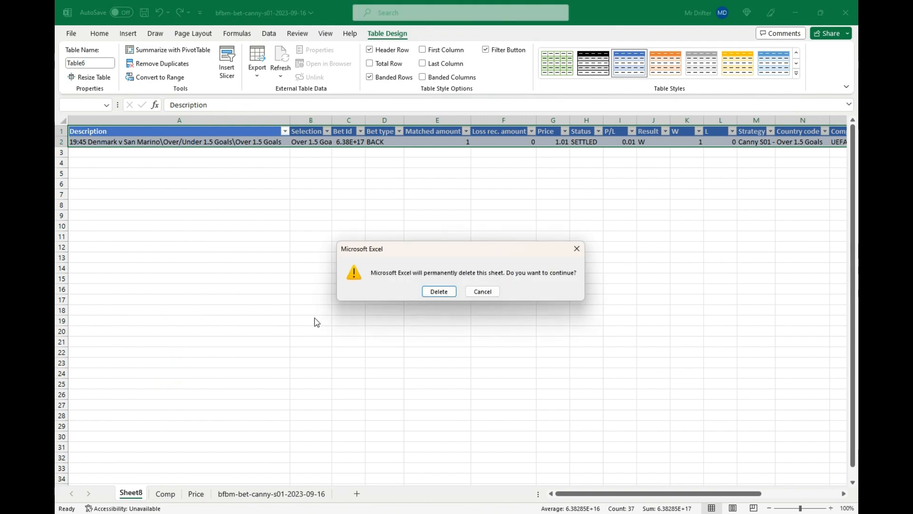
{"action": "left_click", "coordinate": [439, 291]}
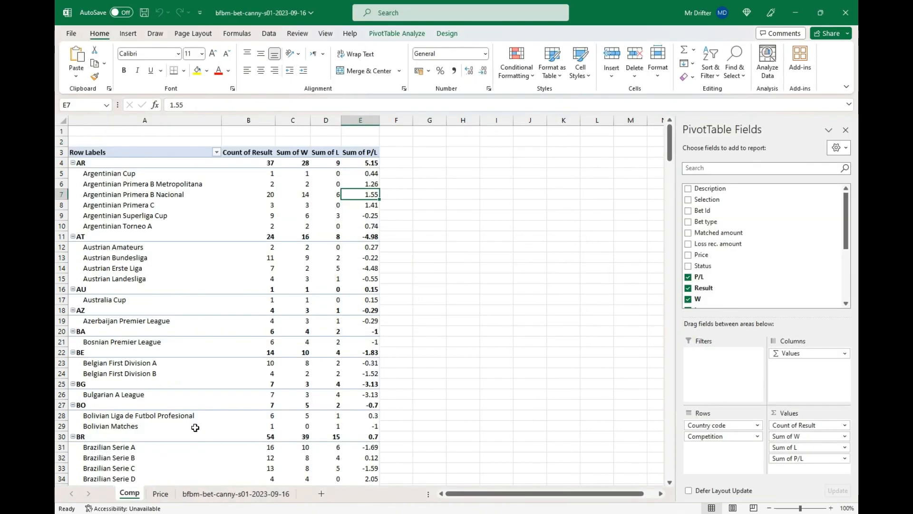
Step: Return to the Price sheet, review the counts for 1.02 and 1.03, and total the P/L for prices 1.01 to 1.03
{"action": "left_click", "coordinate": [160, 493]}
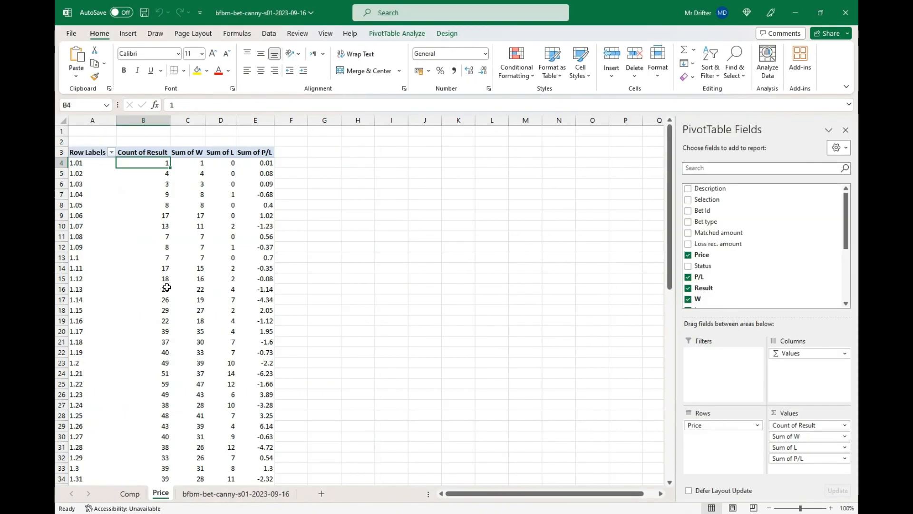
{"action": "key", "text": "Down"}
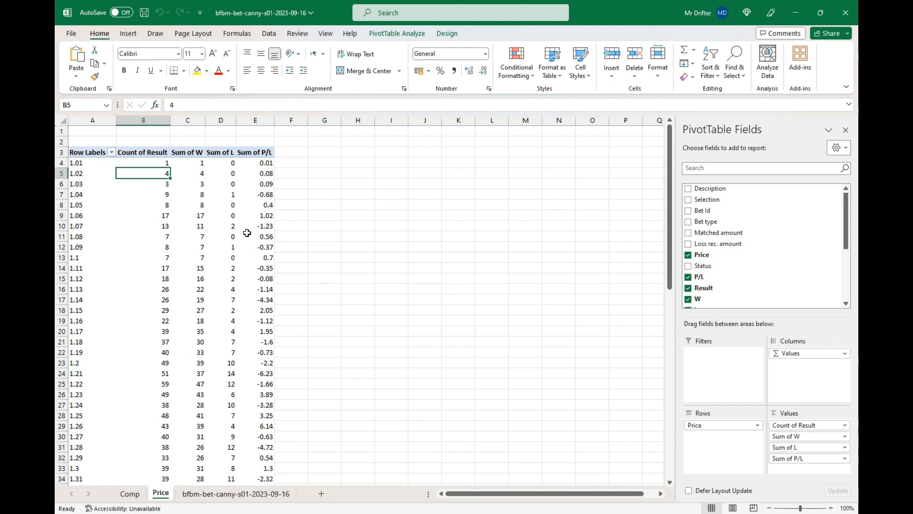
{"action": "key", "text": "Down"}
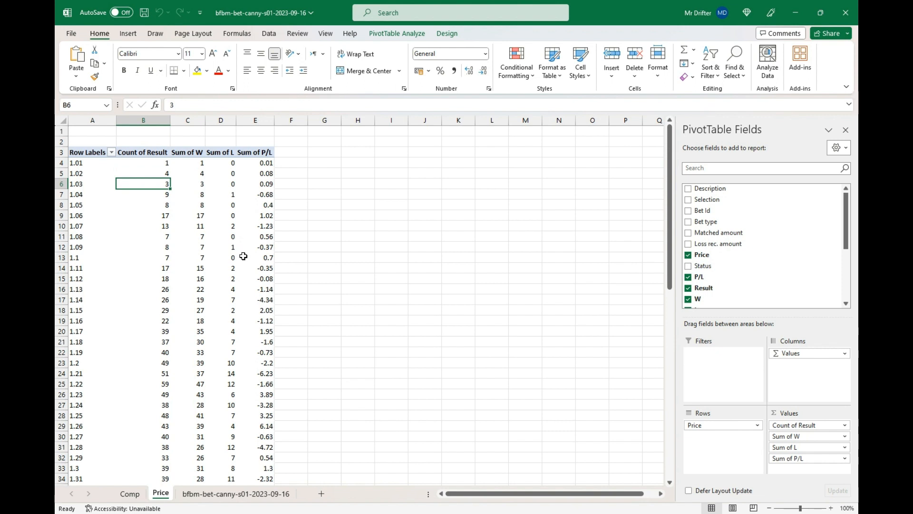
{"action": "key", "text": "Right"}
{"action": "key", "text": "Right"}
{"action": "key", "text": "Right"}
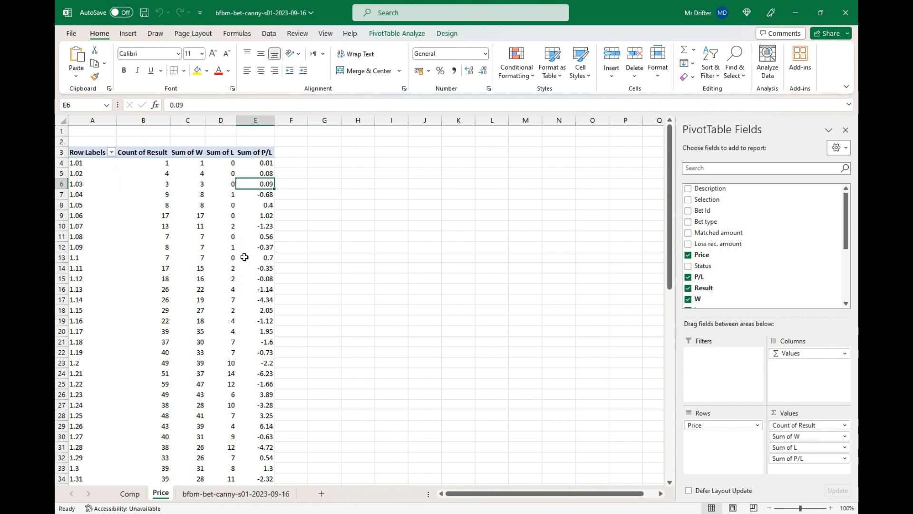
{"action": "key", "text": "shift+Up"}
{"action": "key", "text": "shift+Up"}
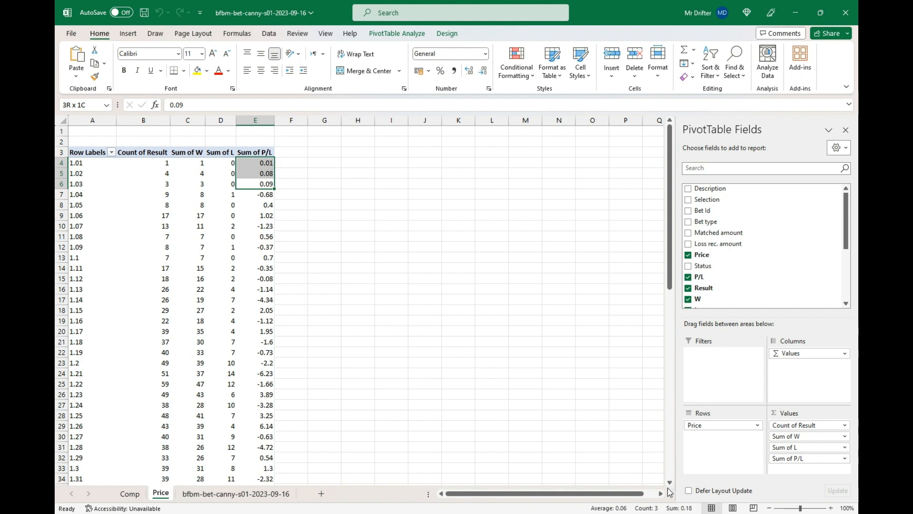
Step: Compare the wins, losses and P/L for the price 1.04
{"action": "left_click_drag", "start_coordinate": [239, 190], "coordinate": [239, 194]}
{"action": "left_click", "coordinate": [238, 197]}
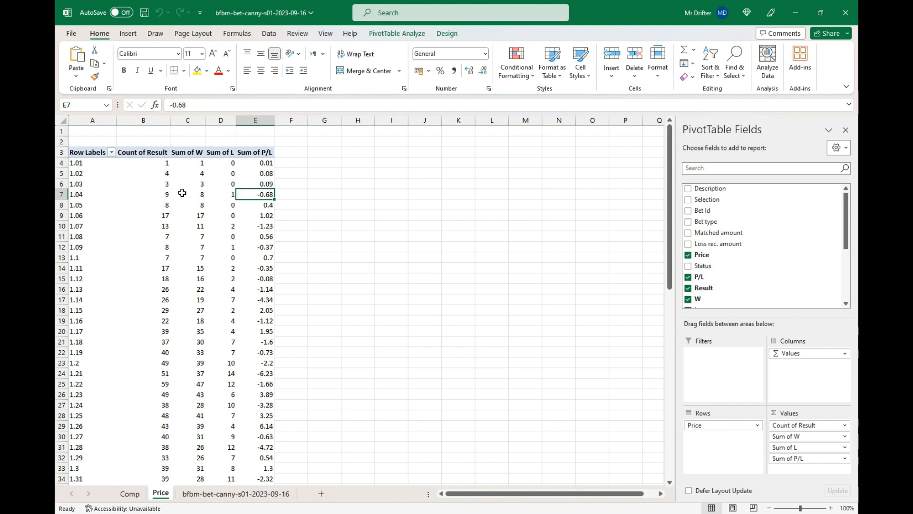
{"action": "key", "text": "Left"}
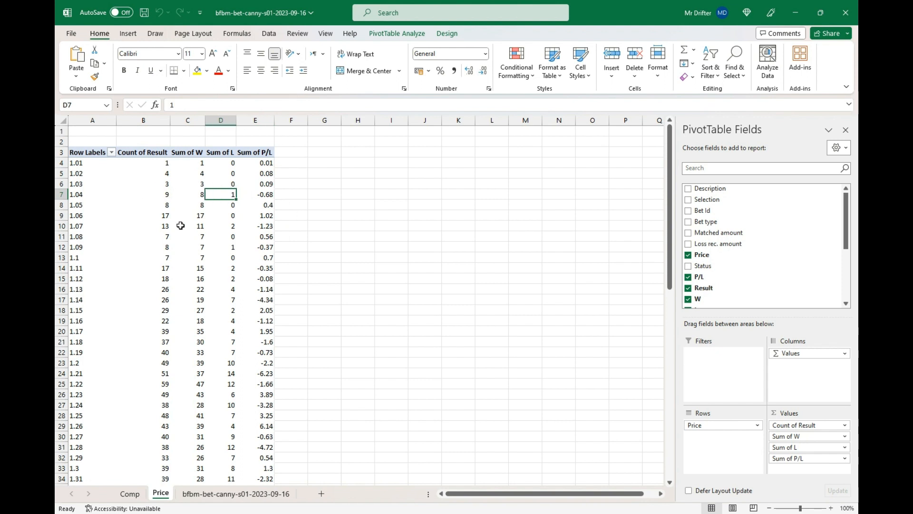
{"action": "key", "text": "Right"}
{"action": "key", "text": "Left"}
{"action": "key", "text": "Left"}
{"action": "key", "text": "Right"}
{"action": "key", "text": "Right"}
{"action": "key", "text": "Left"}
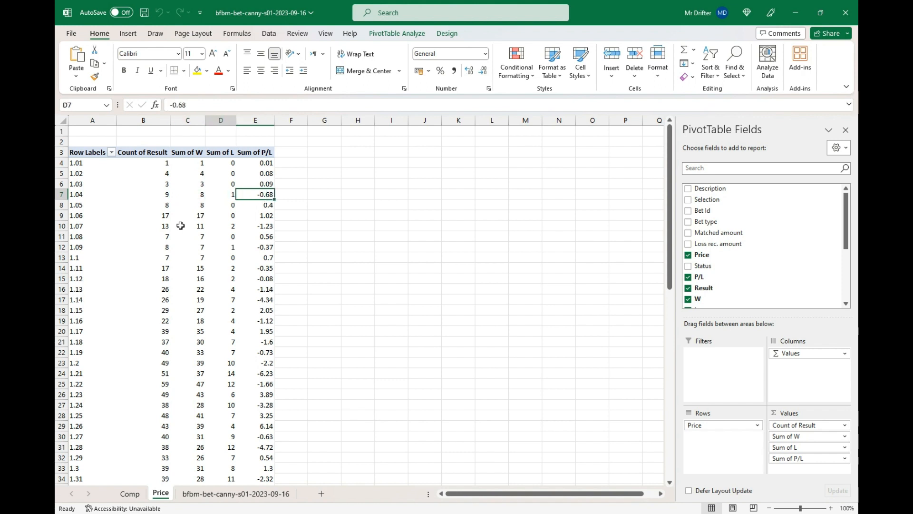
{"action": "key", "text": "Left"}
{"action": "key", "text": "Right"}
{"action": "key", "text": "Right"}
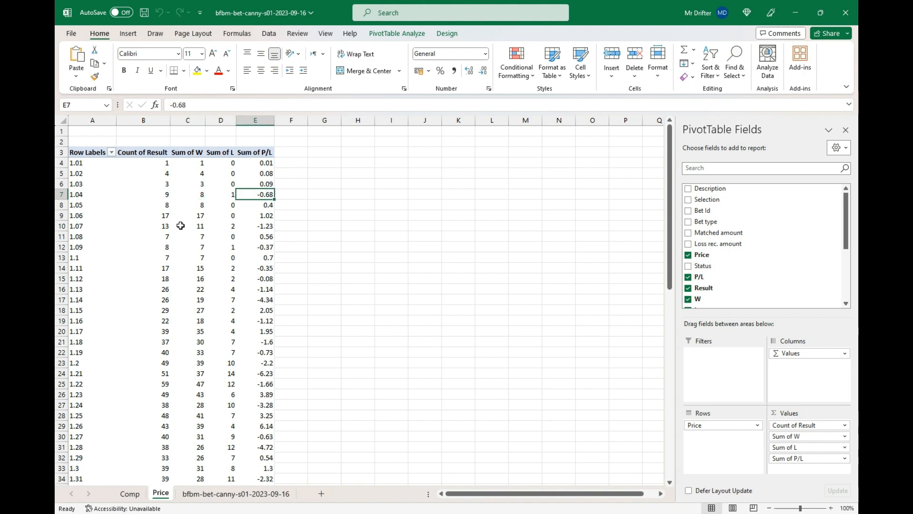
{"action": "key", "text": "Left"}
{"action": "key", "text": "Left"}
{"action": "key", "text": "Right"}
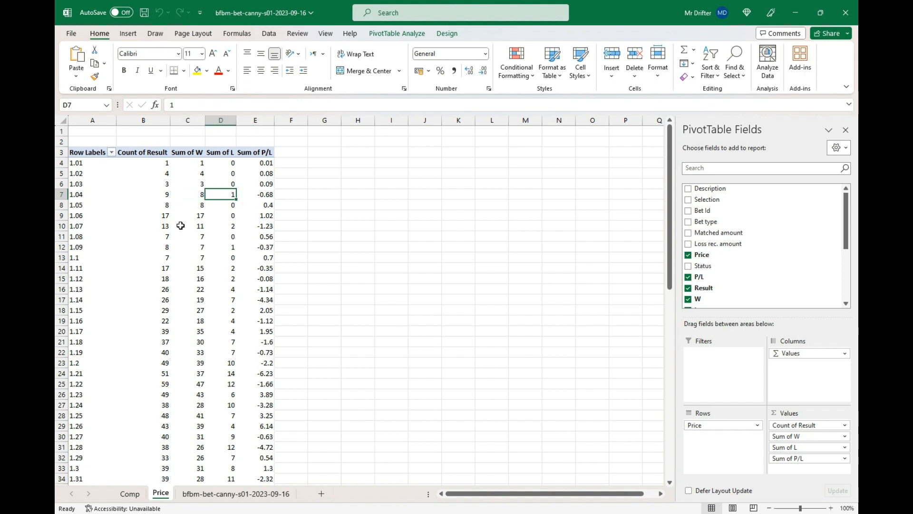
Step: Extract the individual bet records behind the 1.04 price count onto a new sheet
{"action": "double_click", "coordinate": [168, 194]}
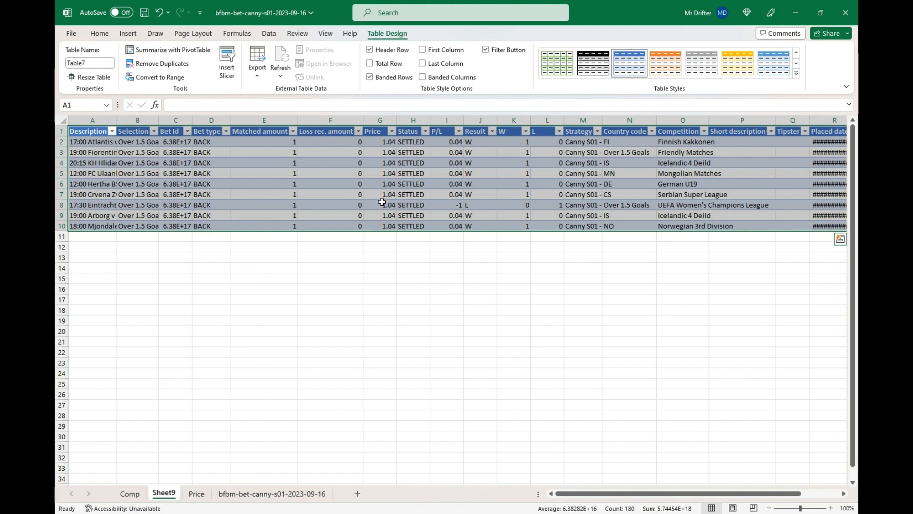
Step: Examine the losing 1.04 bet in the UEFA Women's Champions League, back to its full match description
{"action": "left_click", "coordinate": [503, 205]}
{"action": "key", "text": "Left"}
{"action": "key", "text": "Left"}
{"action": "key", "text": "Left"}
{"action": "key", "text": "Left"}
{"action": "key", "text": "Left"}
{"action": "key", "text": "Left"}
{"action": "key", "text": "Left"}
{"action": "key", "text": "Left"}
{"action": "key", "text": "Left"}
{"action": "key", "text": "Left"}
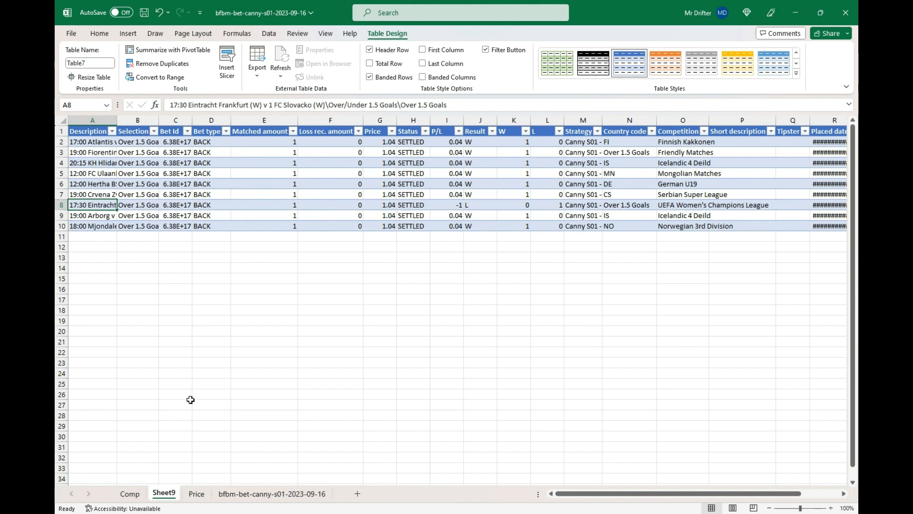
Step: Delete the extracted detail sheet for price 1.04 from the workbook
{"action": "right_click", "coordinate": [159, 498]}
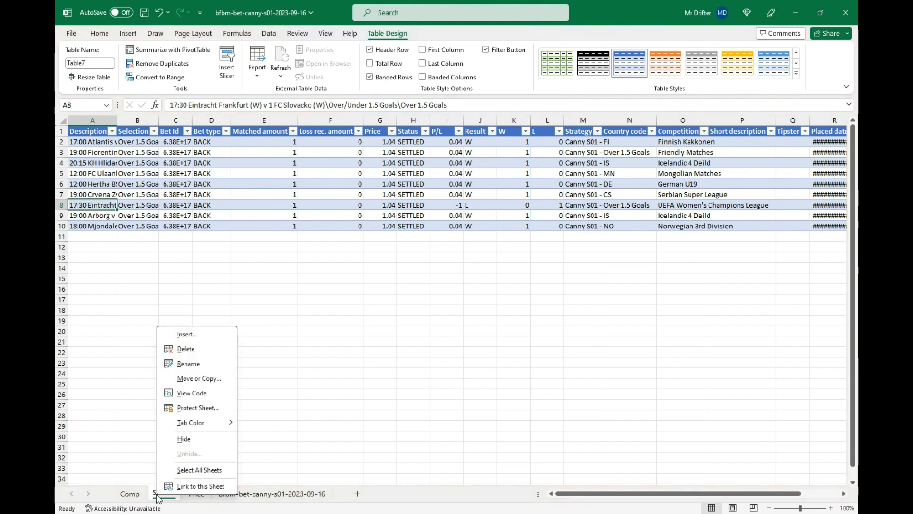
{"action": "left_click", "coordinate": [186, 349]}
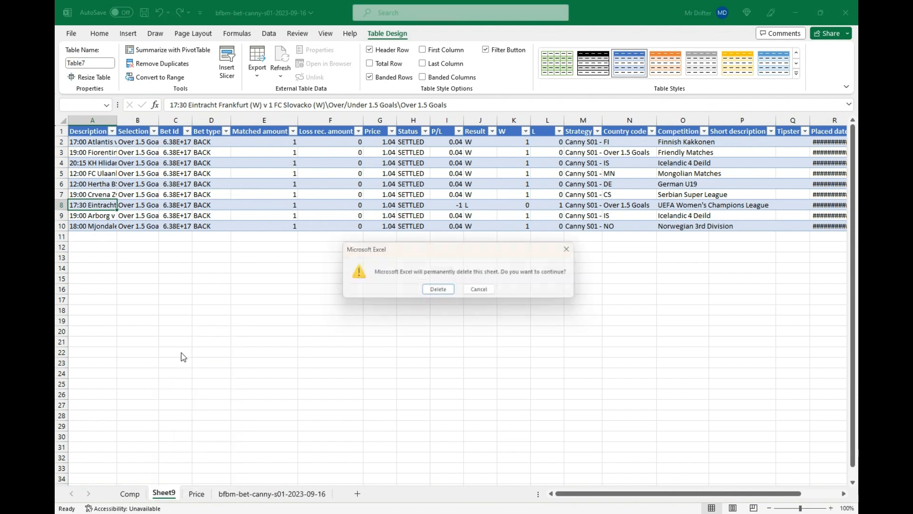
{"action": "left_click", "coordinate": [434, 291]}
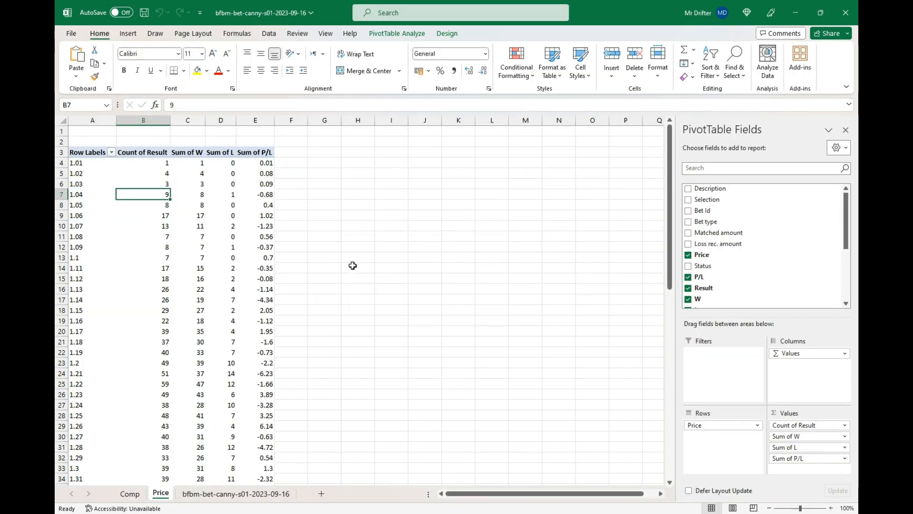
Step: Review the P/L for each price from 1.05 up to 1.4 in the price pivot table
{"action": "key", "text": "Down"}
{"action": "key", "text": "Right"}
{"action": "key", "text": "Right"}
{"action": "key", "text": "Right"}
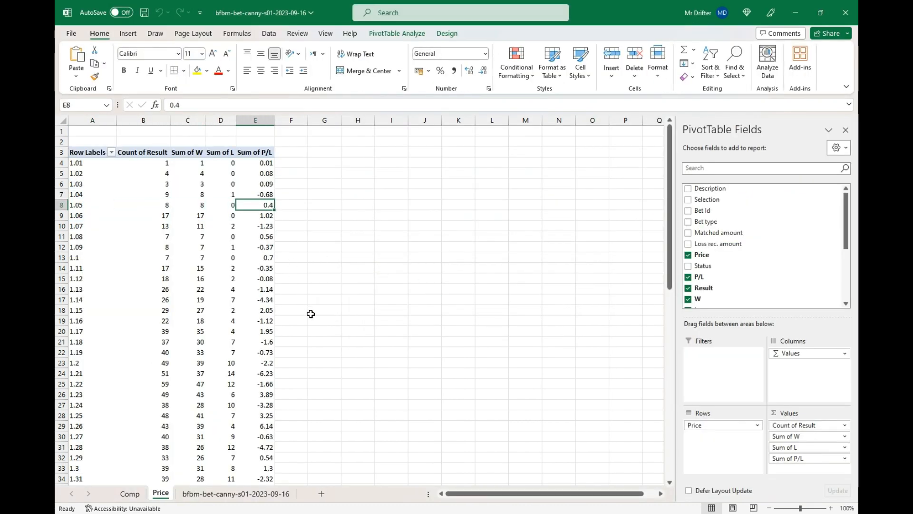
{"action": "key", "text": "Down"}
{"action": "key", "text": "Down"}
{"action": "key", "text": "Down"}
{"action": "key", "text": "Down"}
{"action": "key", "text": "Down"}
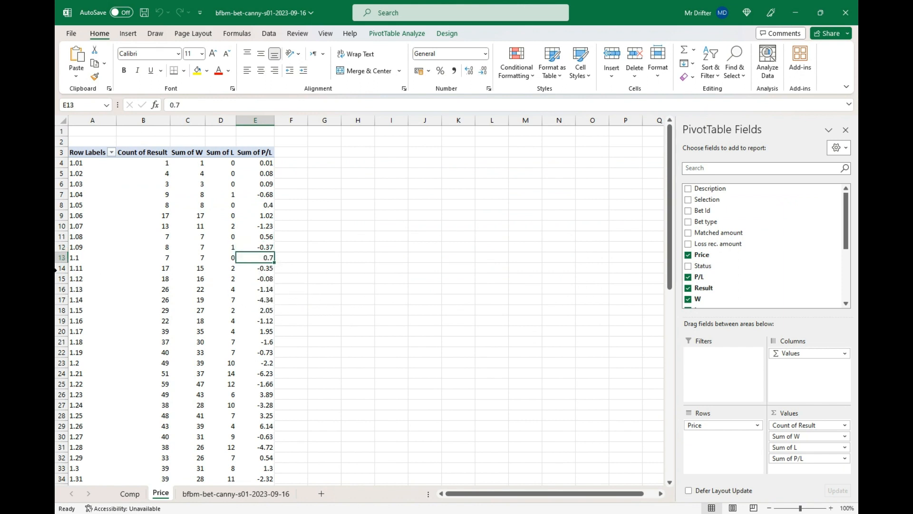
{"action": "key", "text": "Down"}
{"action": "key", "text": "Down"}
{"action": "key", "text": "Down"}
{"action": "key", "text": "Down"}
{"action": "key", "text": "Down"}
{"action": "key", "text": "Down"}
{"action": "key", "text": "Down"}
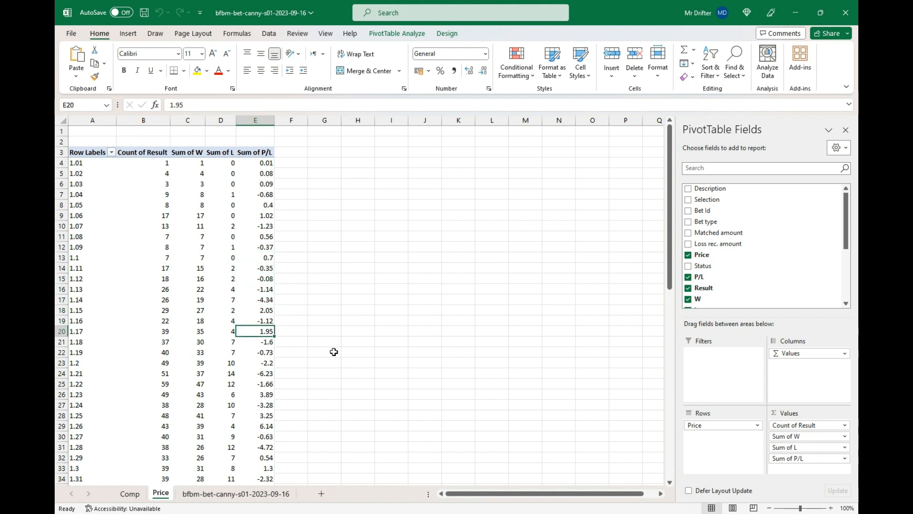
{"action": "key", "text": "Down"}
{"action": "key", "text": "Down"}
{"action": "key", "text": "Down"}
{"action": "key", "text": "Down"}
{"action": "key", "text": "Down"}
{"action": "key", "text": "Down"}
{"action": "key", "text": "Down"}
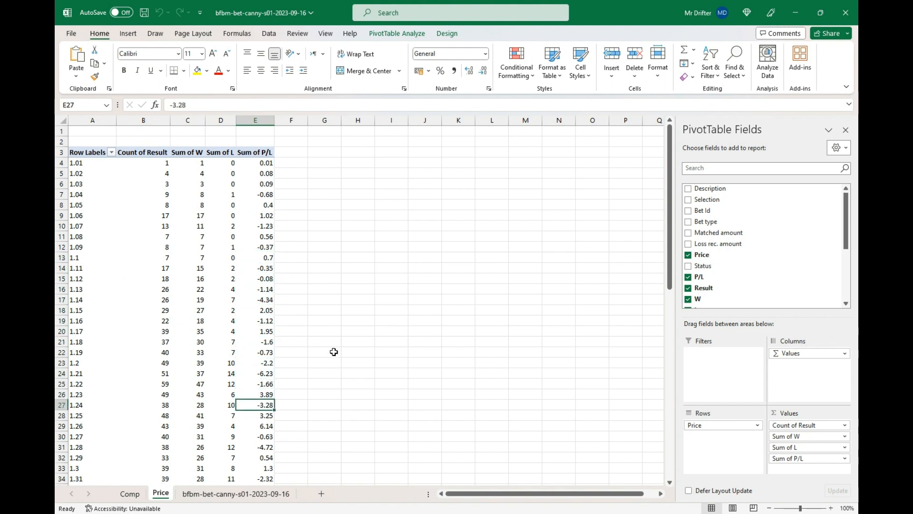
{"action": "key", "text": "Down"}
{"action": "key", "text": "Down"}
{"action": "key", "text": "Down"}
{"action": "key", "text": "Down"}
{"action": "key", "text": "Down"}
{"action": "key", "text": "Down"}
{"action": "key", "text": "Down"}
{"action": "key", "text": "Down"}
{"action": "key", "text": "Down"}
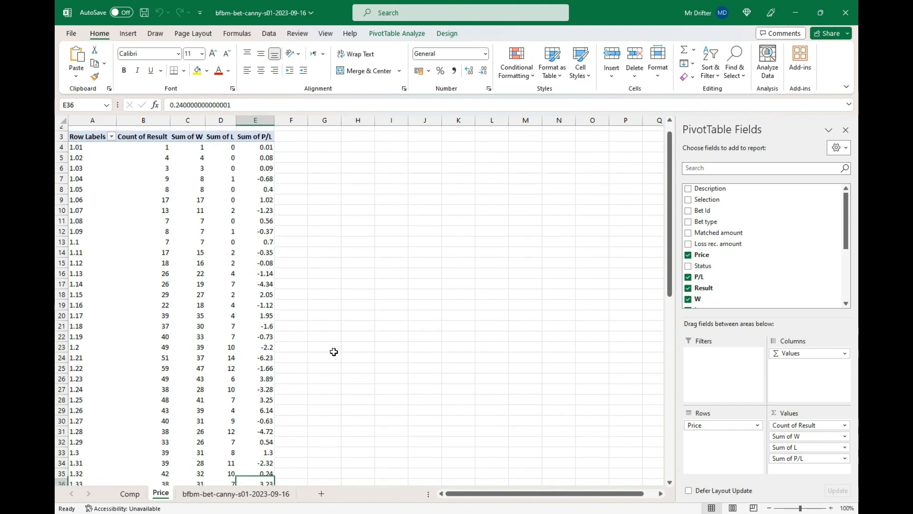
{"action": "key", "text": "Down"}
{"action": "key", "text": "Down"}
{"action": "key", "text": "Down"}
{"action": "key", "text": "Down"}
{"action": "key", "text": "Down"}
{"action": "key", "text": "Down"}
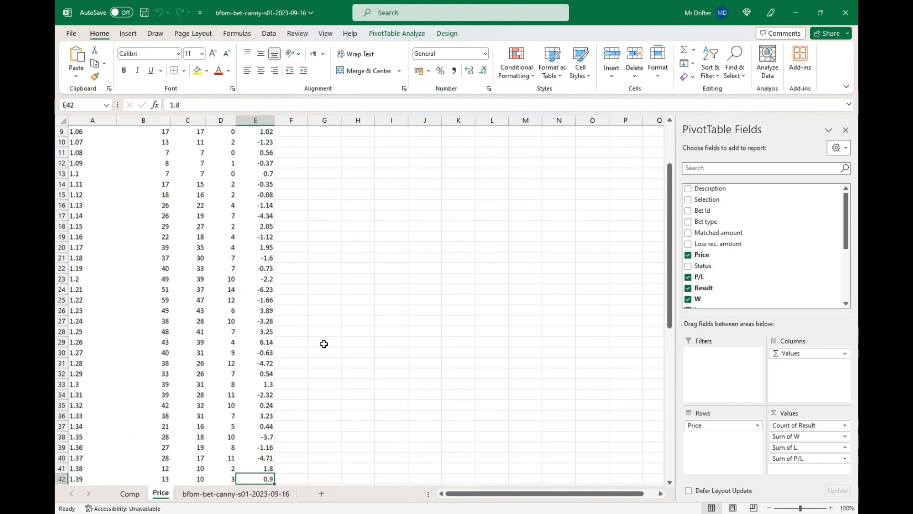
{"action": "key", "text": "Down"}
Step: Compare the P/L figures of the neighbouring prices between 1.21 and 1.26
{"action": "left_click", "coordinate": [263, 331]}
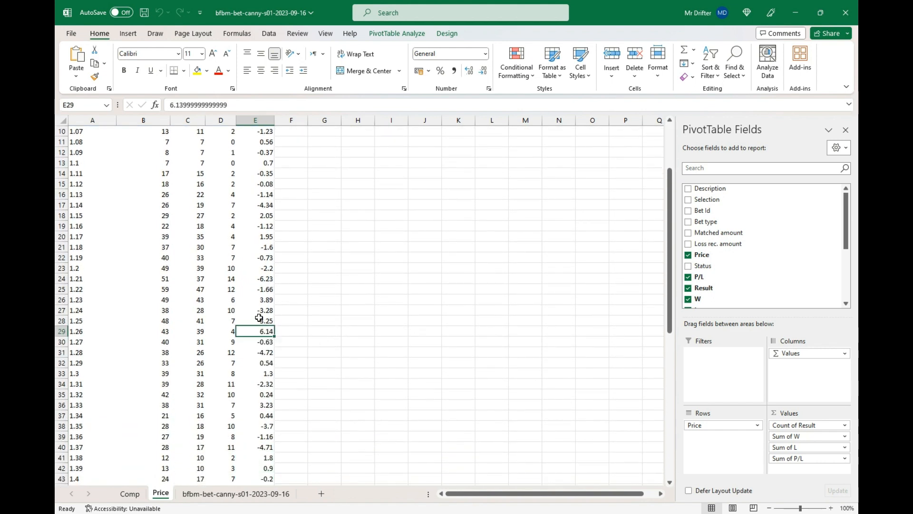
{"action": "left_click", "coordinate": [259, 317]}
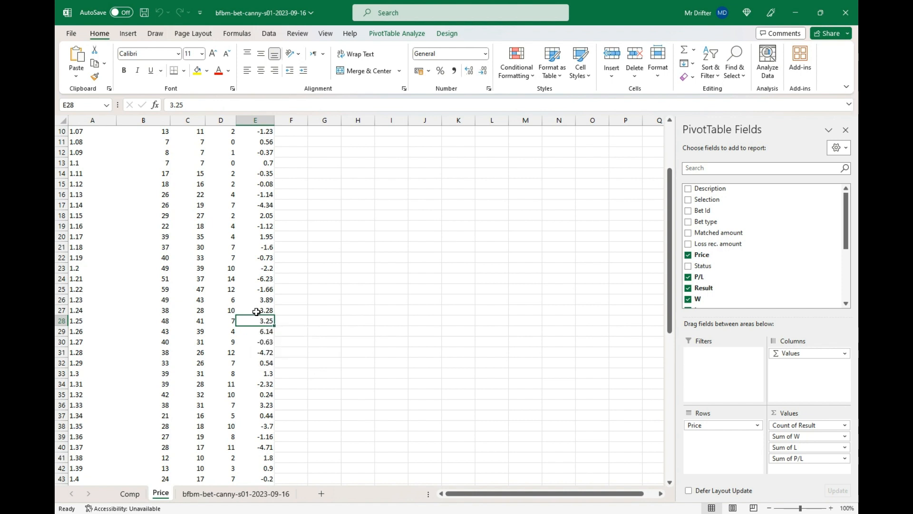
{"action": "key", "text": "Up"}
{"action": "key", "text": "Up"}
{"action": "key", "text": "Up"}
{"action": "key", "text": "Up"}
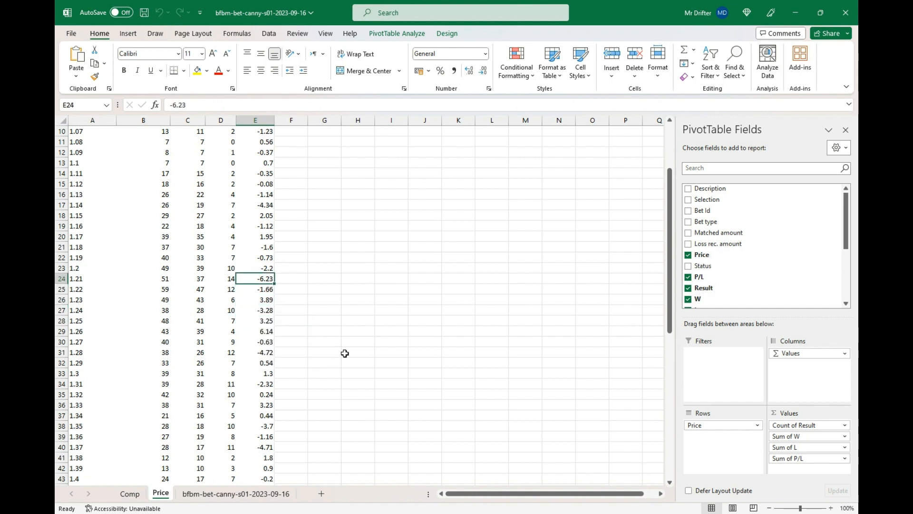
{"action": "key", "text": "Down"}
{"action": "key", "text": "Down"}
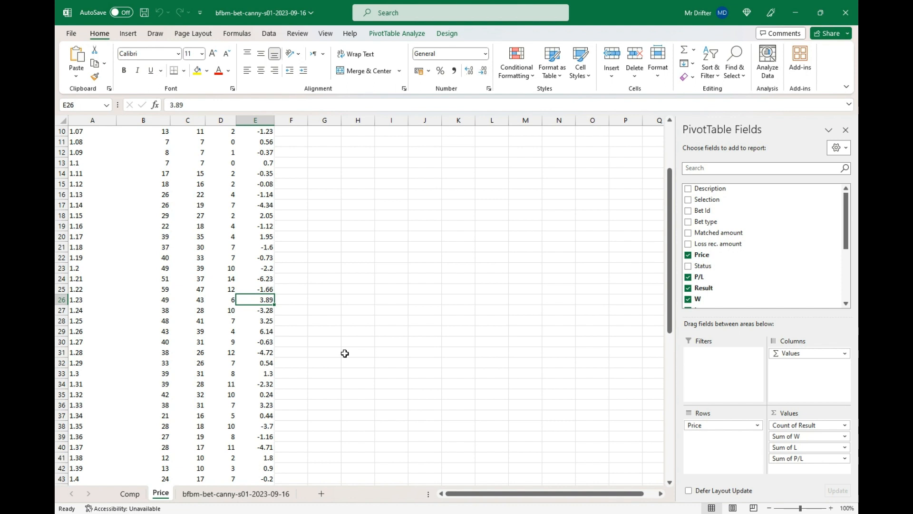
{"action": "key", "text": "Up"}
{"action": "key", "text": "Up"}
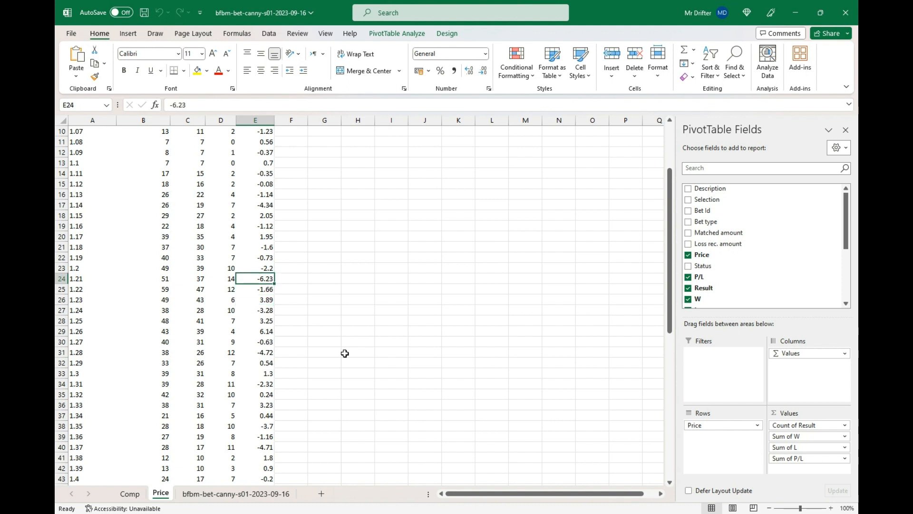
{"action": "key", "text": "Down"}
{"action": "key", "text": "Down"}
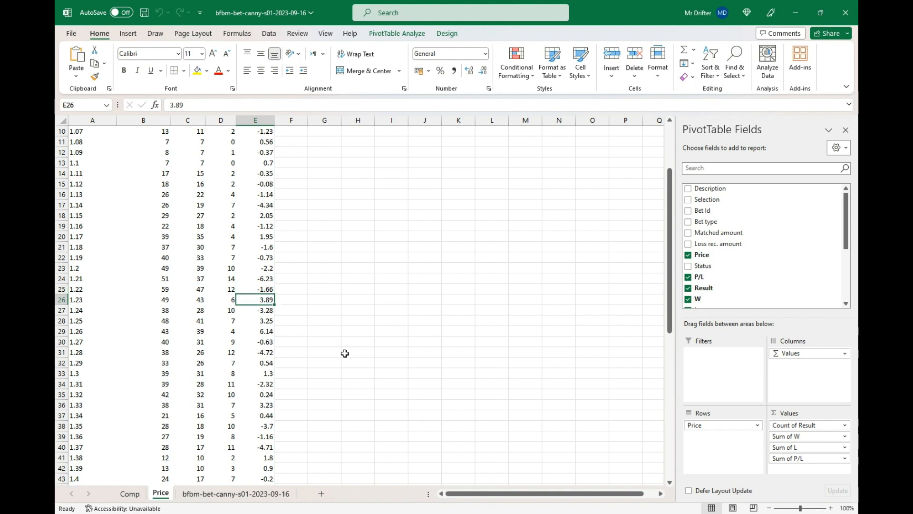
Step: Total the P/L for prices 1.23 to 1.26
{"action": "key", "text": "shift+Down"}
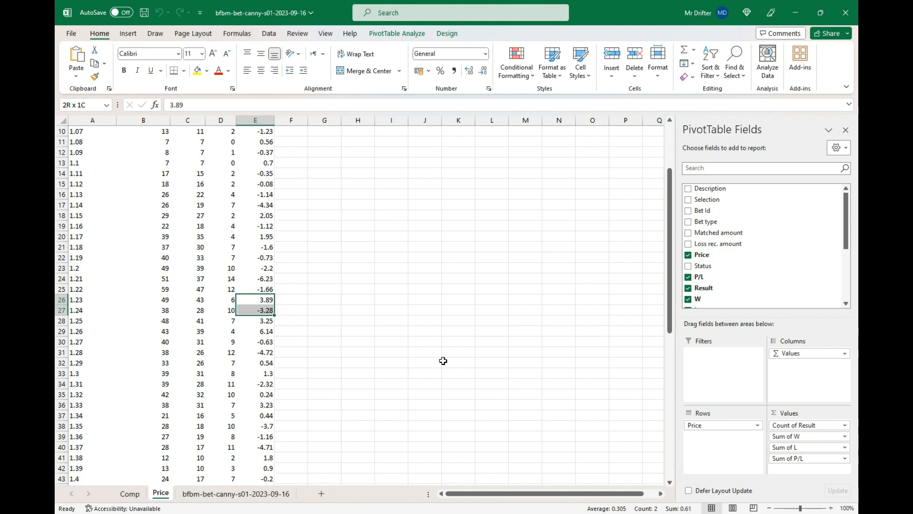
{"action": "key", "text": "shift+Down"}
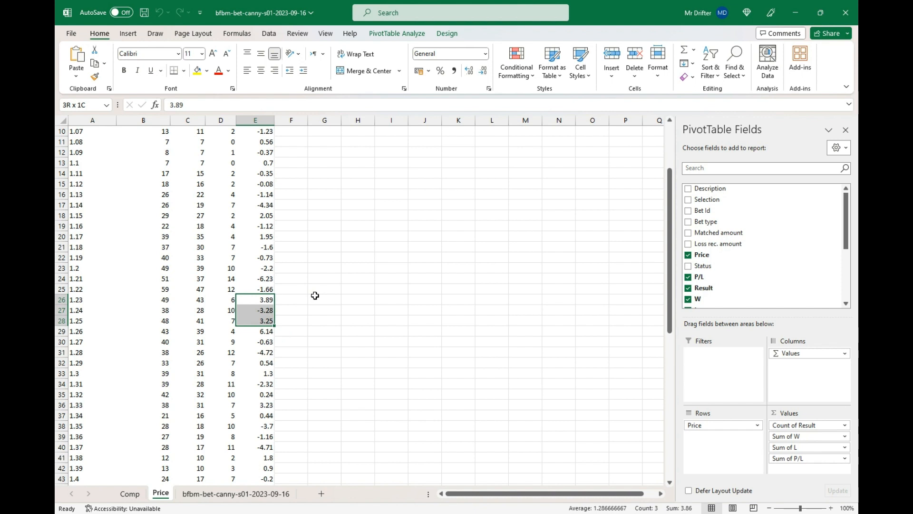
{"action": "key", "text": "shift+Down"}
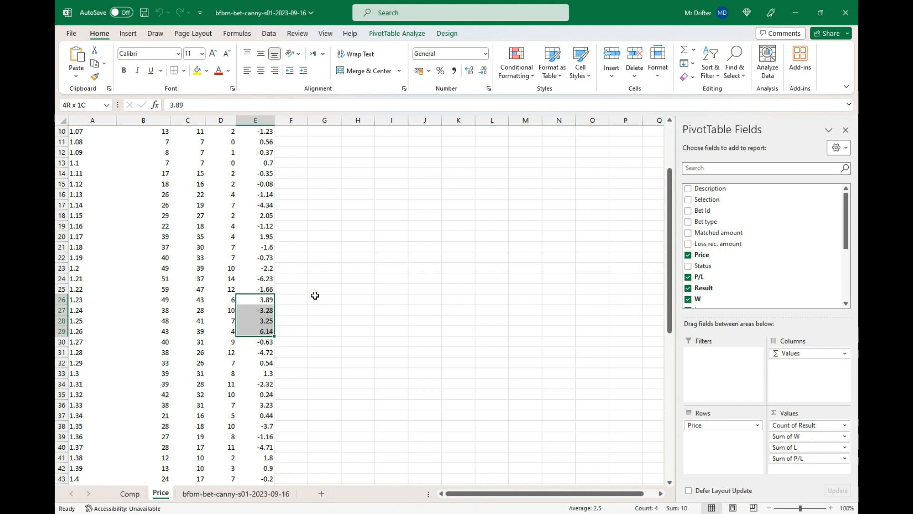
Step: Extend the P/L total from 1.23 up to price 1.37, and reduce it back to 1.23 to 1.26
{"action": "key", "text": "shift+Down"}
{"action": "key", "text": "shift+Down"}
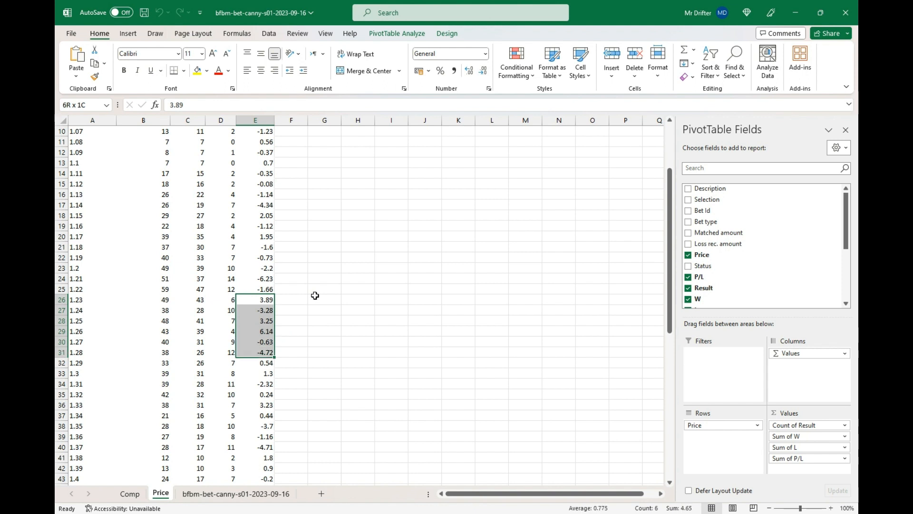
{"action": "key", "text": "shift+Down"}
{"action": "key", "text": "shift+Down"}
{"action": "key", "text": "shift+Down"}
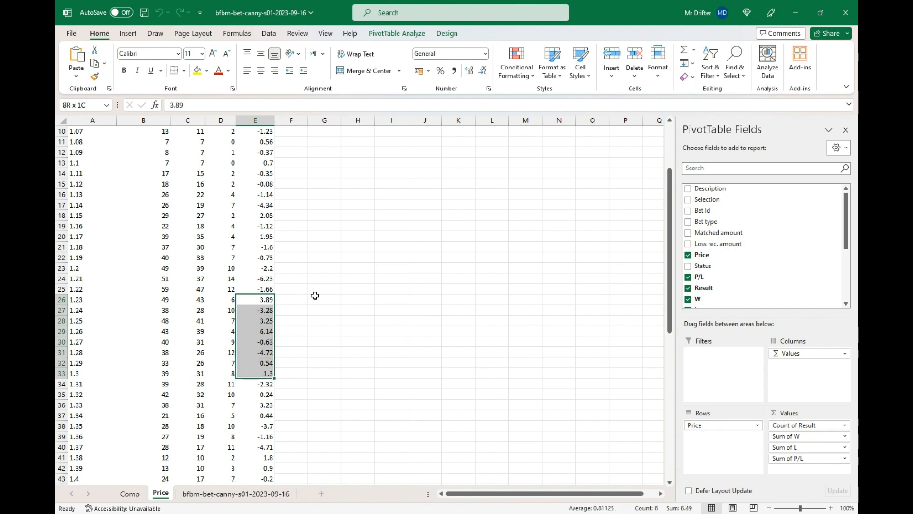
{"action": "key", "text": "shift+Down"}
{"action": "key", "text": "shift+Down"}
{"action": "key", "text": "shift+Down"}
{"action": "key", "text": "shift+Down"}
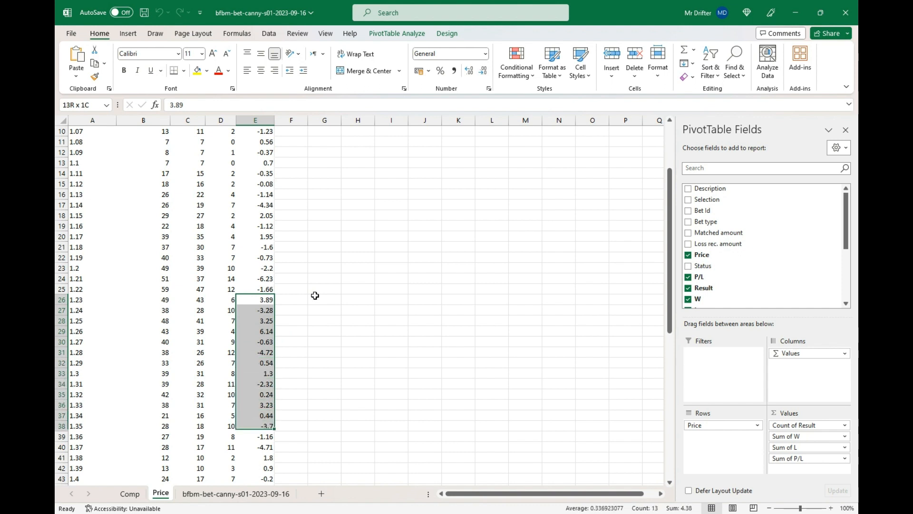
{"action": "key", "text": "shift+Down"}
{"action": "key", "text": "shift+Down"}
{"action": "key", "text": "shift+Down"}
{"action": "key", "text": "shift+Up"}
{"action": "key", "text": "shift+Up"}
{"action": "key", "text": "shift+Up"}
{"action": "key", "text": "shift+Up"}
{"action": "key", "text": "shift+Up"}
{"action": "key", "text": "shift+Up"}
{"action": "key", "text": "shift+Up"}
{"action": "key", "text": "shift+Up"}
{"action": "key", "text": "shift+Up"}
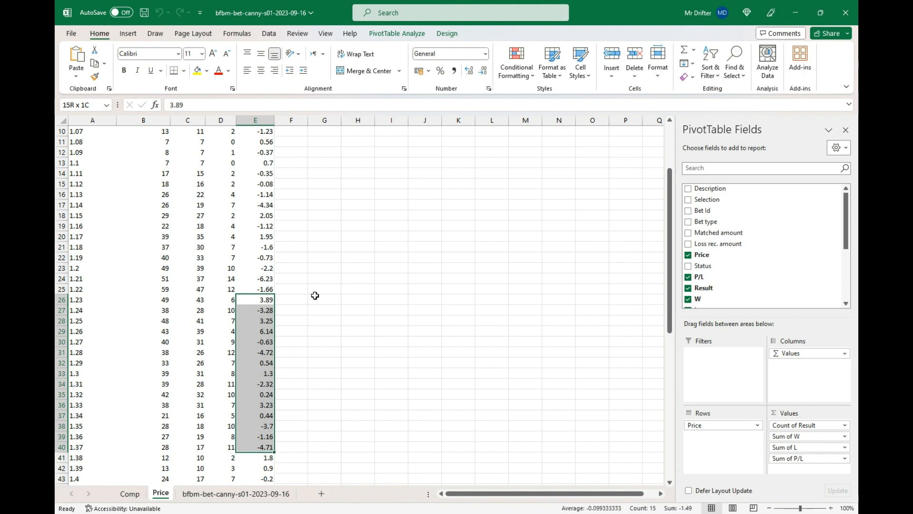
{"action": "key", "text": "shift+Up"}
{"action": "key", "text": "shift+Up"}
{"action": "key", "text": "shift+Up"}
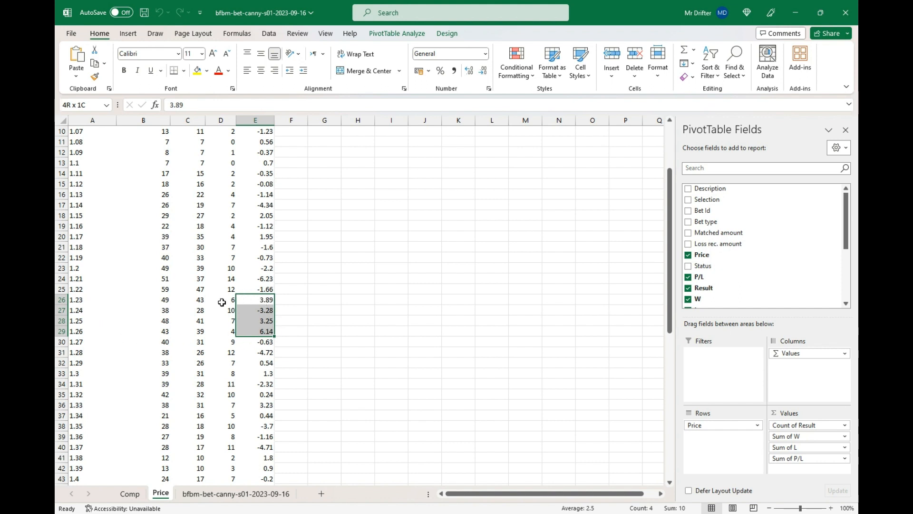
Step: Total the bet counts and the wins for prices 1.23 to 1.26
{"action": "left_click", "coordinate": [160, 298]}
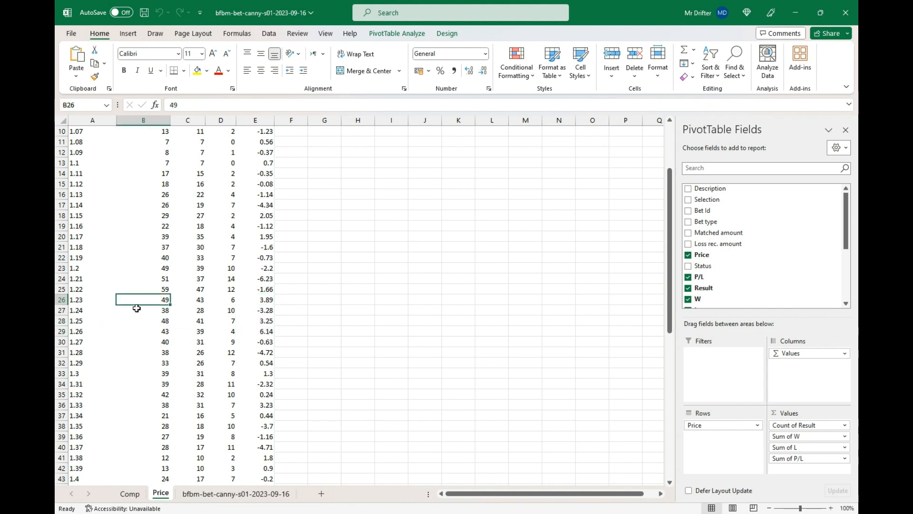
{"action": "key", "text": "shift+Down"}
{"action": "key", "text": "shift+Down"}
{"action": "key", "text": "shift+Down"}
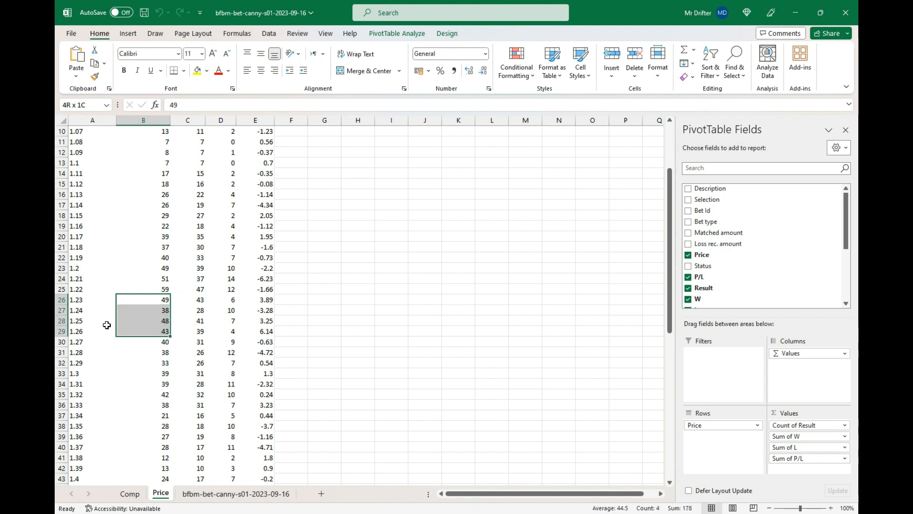
{"action": "key", "text": "Right"}
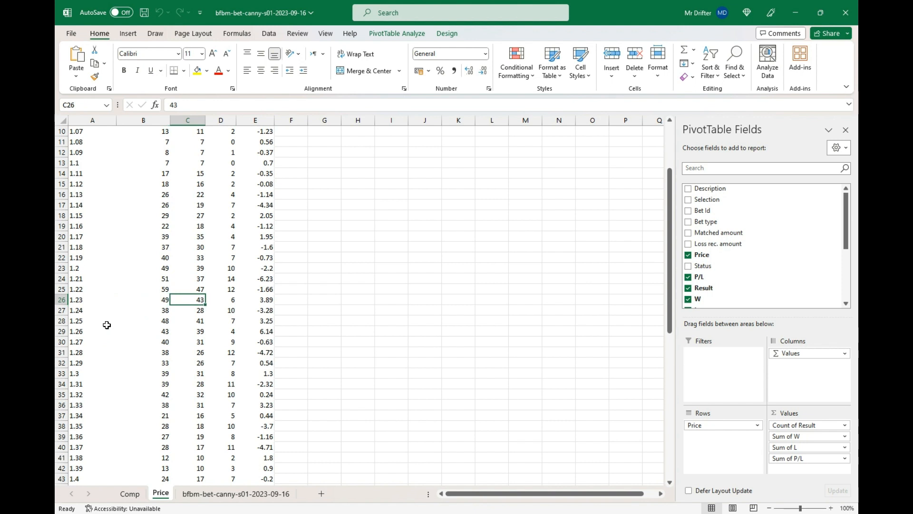
{"action": "key", "text": "shift+Down"}
{"action": "key", "text": "shift+Down"}
{"action": "key", "text": "shift+Down"}
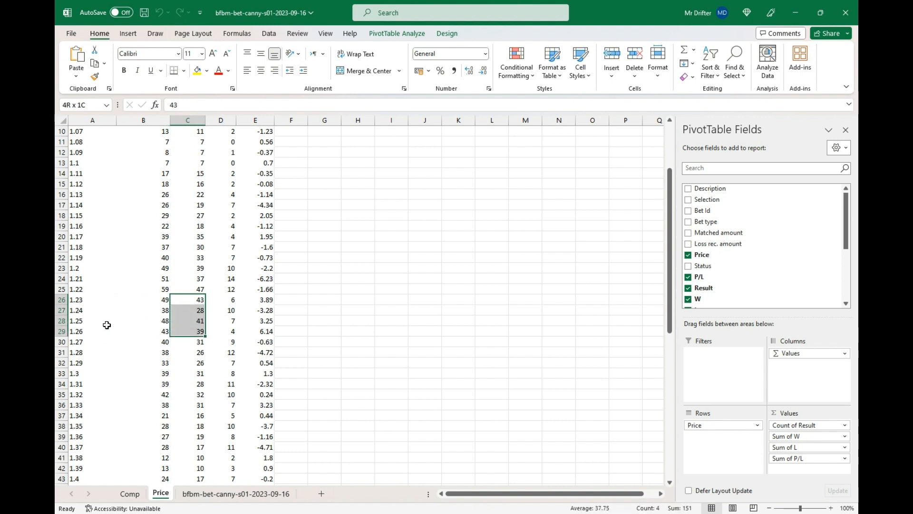
Step: Total the losses and recheck the P/L total for prices 1.23 to 1.26
{"action": "key", "text": "Right"}
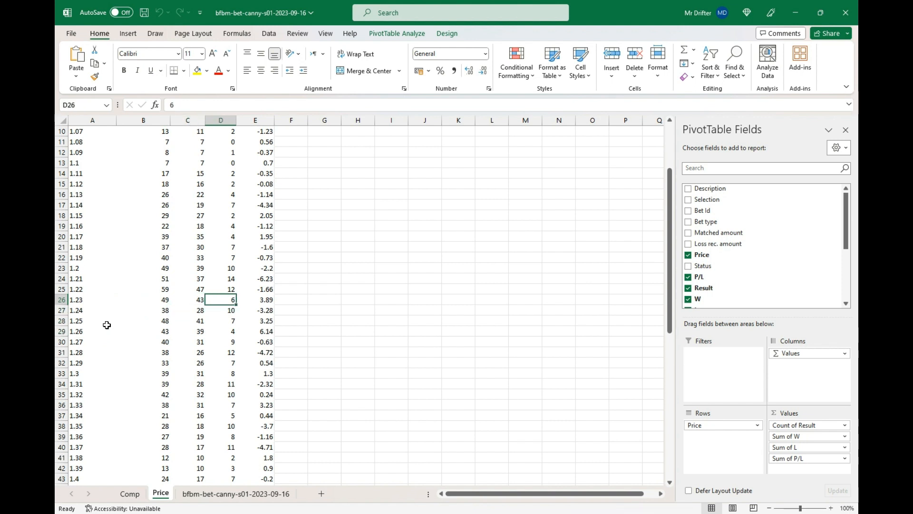
{"action": "key", "text": "shift+Down"}
{"action": "key", "text": "shift+Down"}
{"action": "key", "text": "shift+Down"}
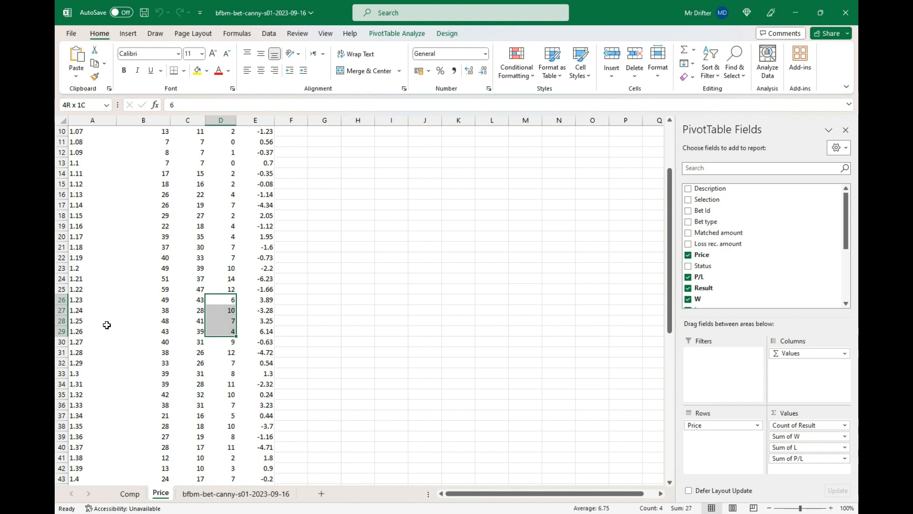
{"action": "key", "text": "Right"}
{"action": "key", "text": "shift+Down"}
{"action": "key", "text": "shift+Down"}
{"action": "key", "text": "shift+Down"}
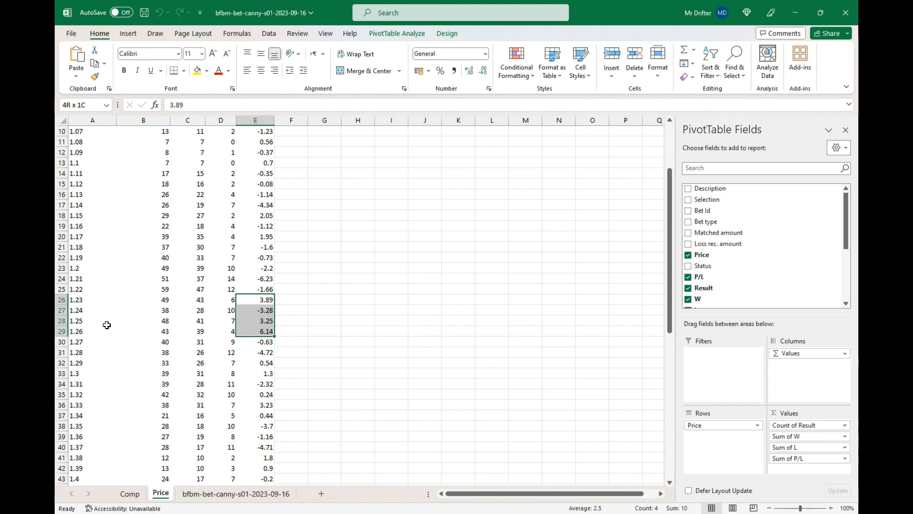
Step: Examine the P/L price by price from 1.27 up to the mid-1.50s on the Price sheet
{"action": "key", "text": "Down"}
{"action": "key", "text": "Down"}
{"action": "key", "text": "Down"}
{"action": "key", "text": "Down"}
{"action": "key", "text": "Down"}
{"action": "key", "text": "Down"}
{"action": "key", "text": "Down"}
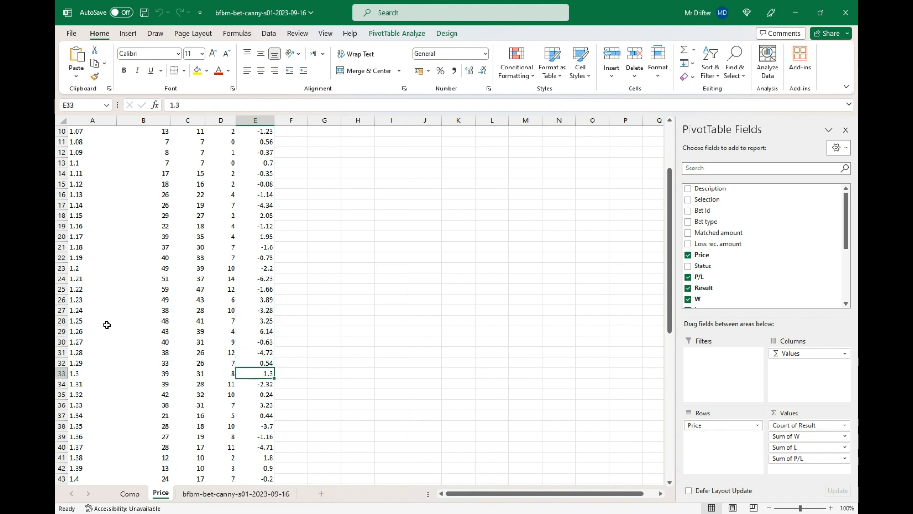
{"action": "key", "text": "Down"}
{"action": "key", "text": "Down"}
{"action": "key", "text": "Down"}
{"action": "key", "text": "Down"}
{"action": "key", "text": "Down"}
{"action": "key", "text": "Down"}
{"action": "key", "text": "Down"}
{"action": "key", "text": "Down"}
{"action": "key", "text": "Down"}
{"action": "key", "text": "Down"}
{"action": "key", "text": "Down"}
{"action": "key", "text": "Down"}
{"action": "key", "text": "Down"}
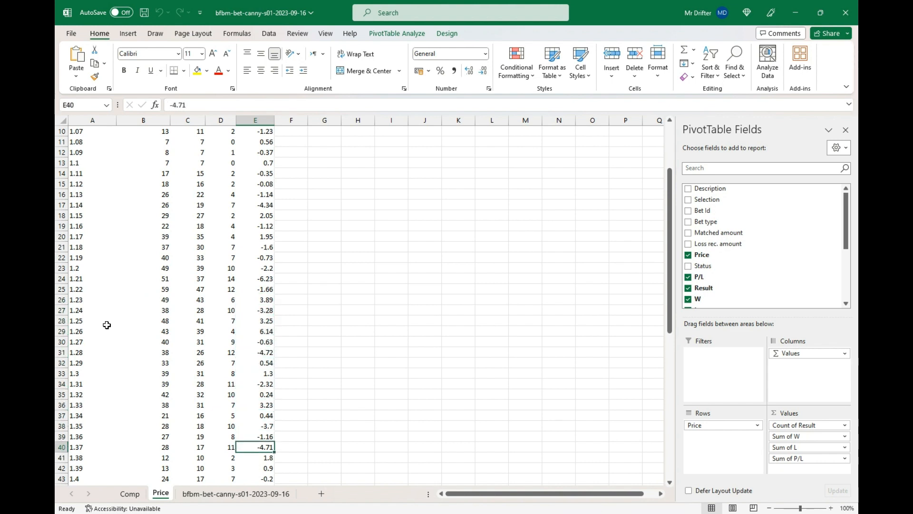
{"action": "key", "text": "Down"}
{"action": "key", "text": "Down"}
{"action": "key", "text": "Down"}
{"action": "key", "text": "Down"}
{"action": "key", "text": "Down"}
{"action": "key", "text": "Down"}
{"action": "key", "text": "Down"}
{"action": "key", "text": "Down"}
{"action": "key", "text": "Down"}
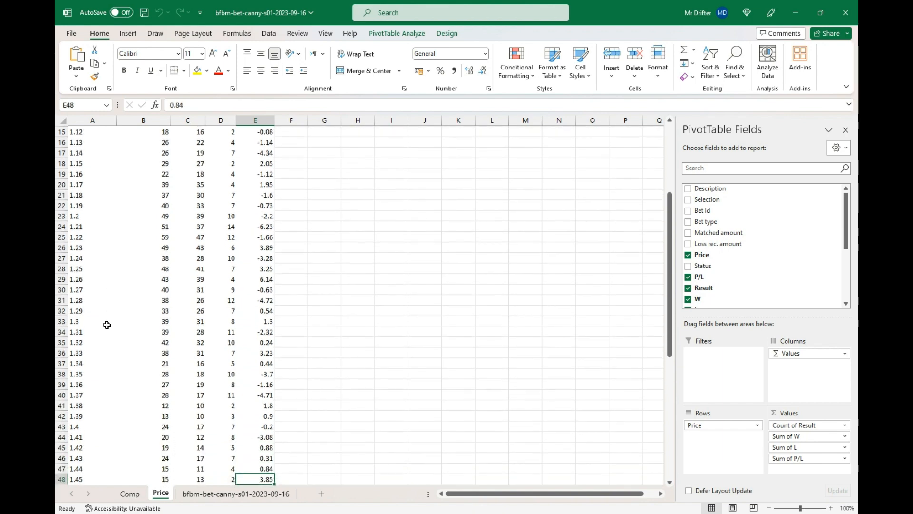
{"action": "key", "text": "Down"}
{"action": "key", "text": "Down"}
{"action": "key", "text": "Down"}
{"action": "key", "text": "Down"}
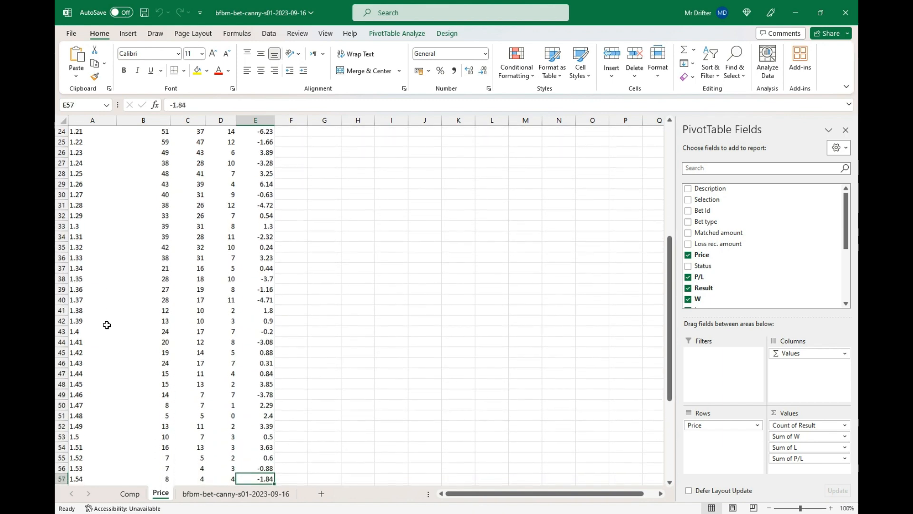
{"action": "key", "text": "Up"}
{"action": "key", "text": "Up"}
{"action": "key", "text": "Up"}
{"action": "key", "text": "Up"}
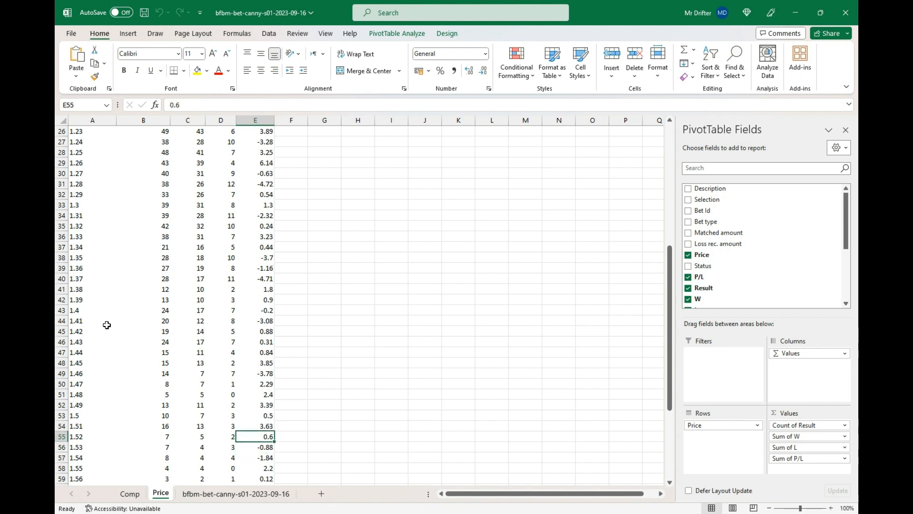
Step: Total the P/L from price 1.52 back to 1.42, extending the range one price at a time, and look over the lower prices
{"action": "key", "text": "Down"}
{"action": "key", "text": "Down"}
{"action": "key", "text": "Up"}
{"action": "key", "text": "Up"}
{"action": "key", "text": "shift+Up"}
{"action": "key", "text": "shift+Up"}
{"action": "key", "text": "shift+Up"}
{"action": "key", "text": "shift+Up"}
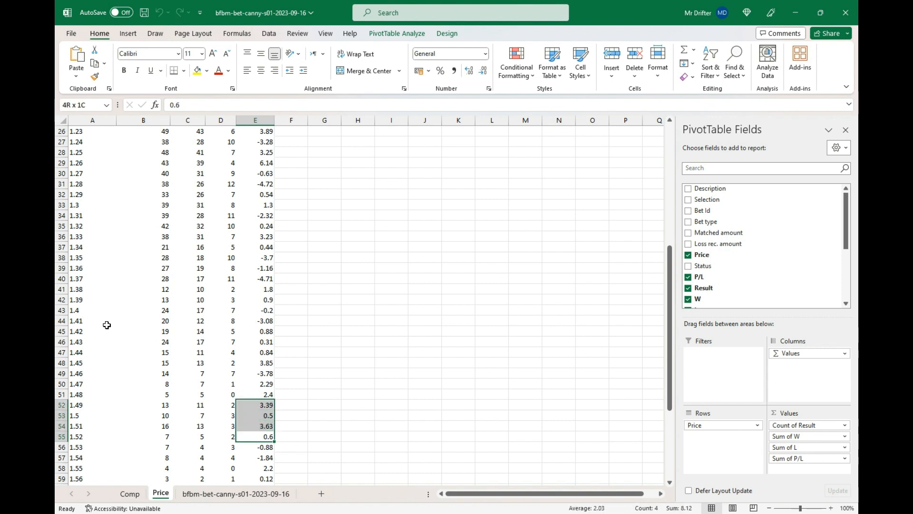
{"action": "key", "text": "shift+Up"}
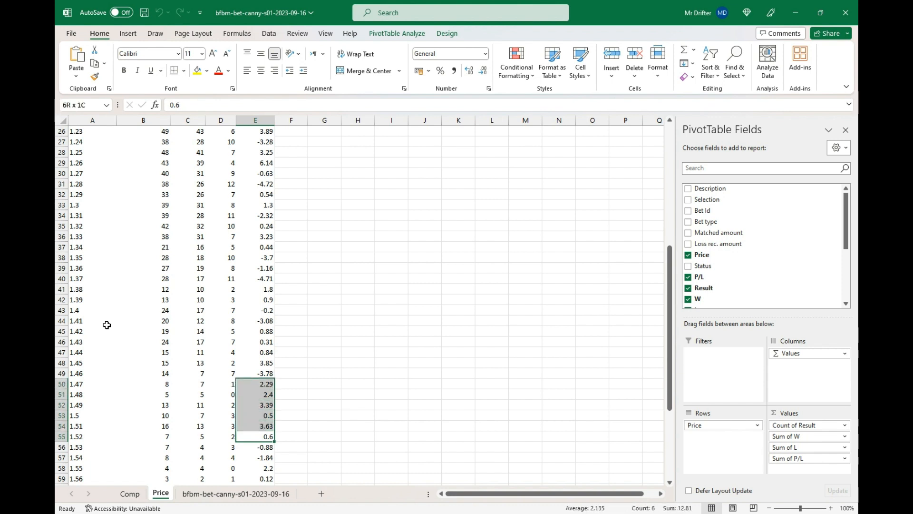
{"action": "key", "text": "shift+Up"}
{"action": "key", "text": "shift+Up"}
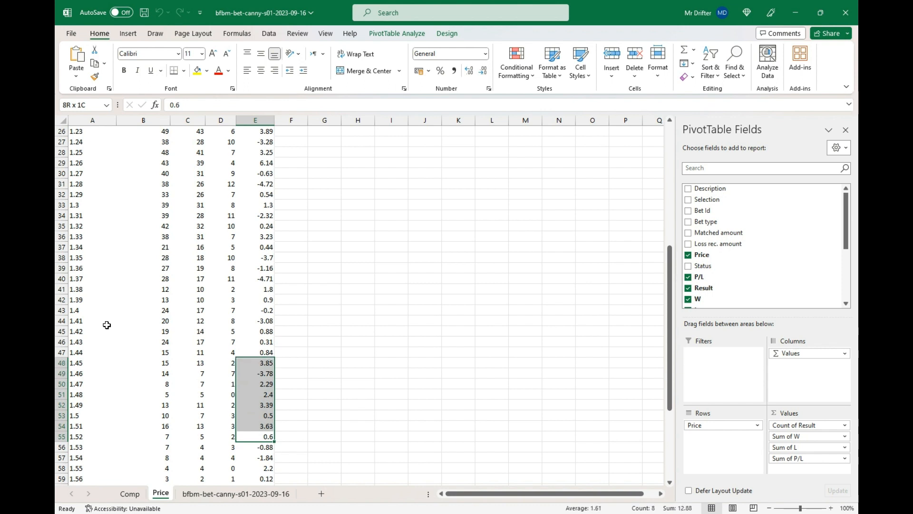
{"action": "key", "text": "shift+Up"}
{"action": "key", "text": "shift+Up"}
{"action": "key", "text": "shift+Up"}
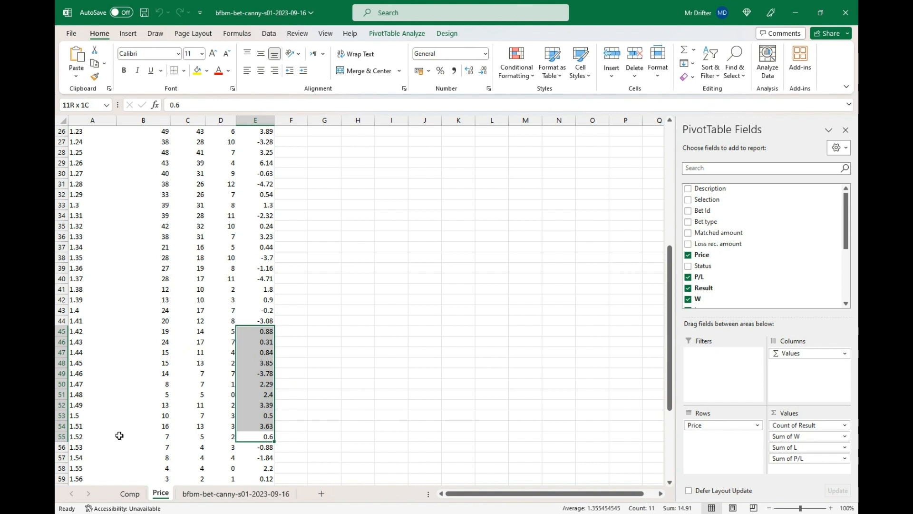
{"action": "scroll", "coordinate": [131, 294], "scroll_direction": "up", "scroll_amount": 2}
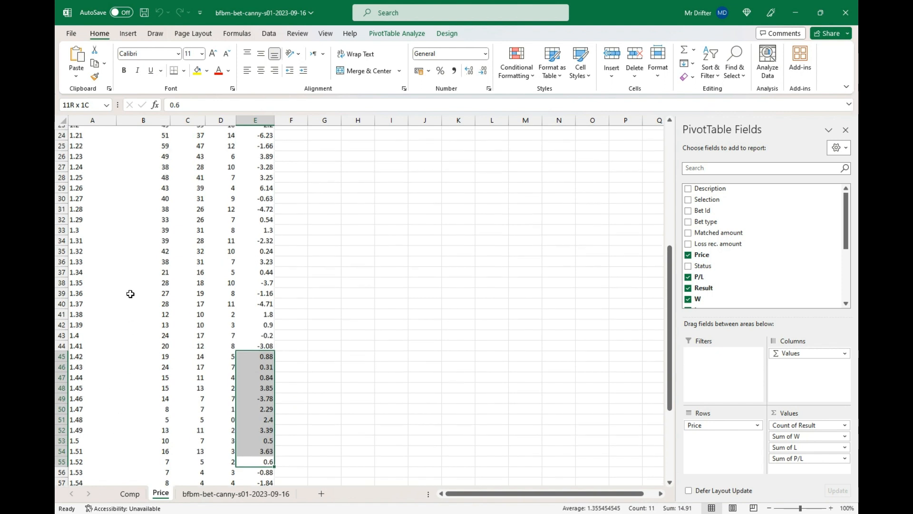
{"action": "scroll", "coordinate": [130, 294], "scroll_direction": "up", "scroll_amount": 1}
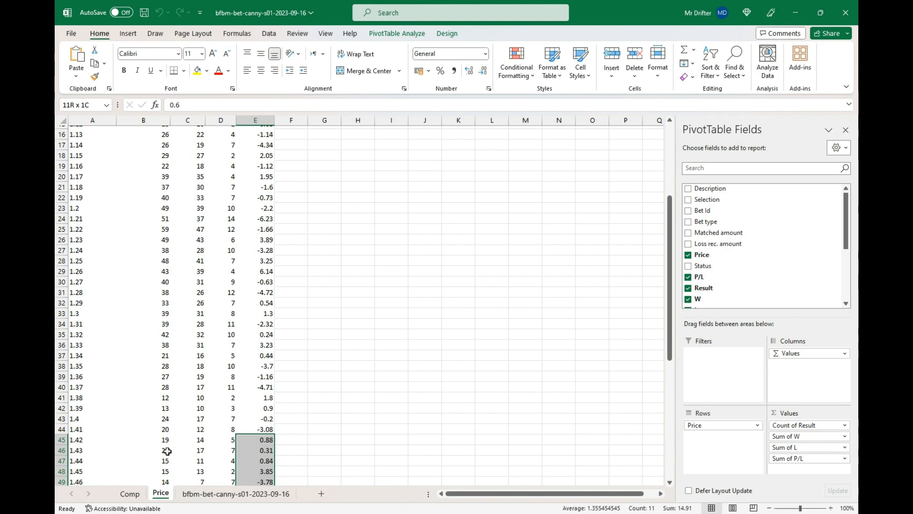
Step: Review the results by country and competition on the Comp sheet, from the Argentinian through the German and Danish competitions
{"action": "left_click", "coordinate": [128, 493]}
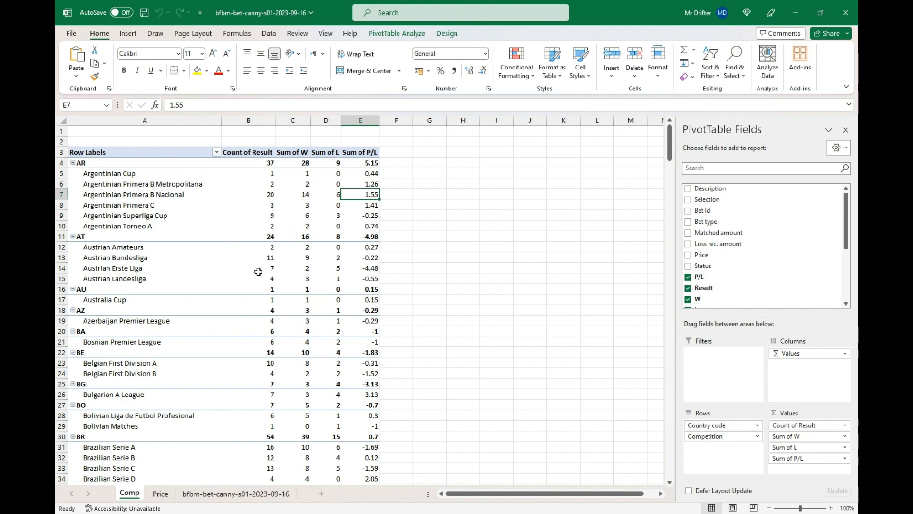
{"action": "scroll", "coordinate": [279, 345], "scroll_direction": "down", "scroll_amount": 2}
{"action": "scroll", "coordinate": [279, 344], "scroll_direction": "down", "scroll_amount": 3}
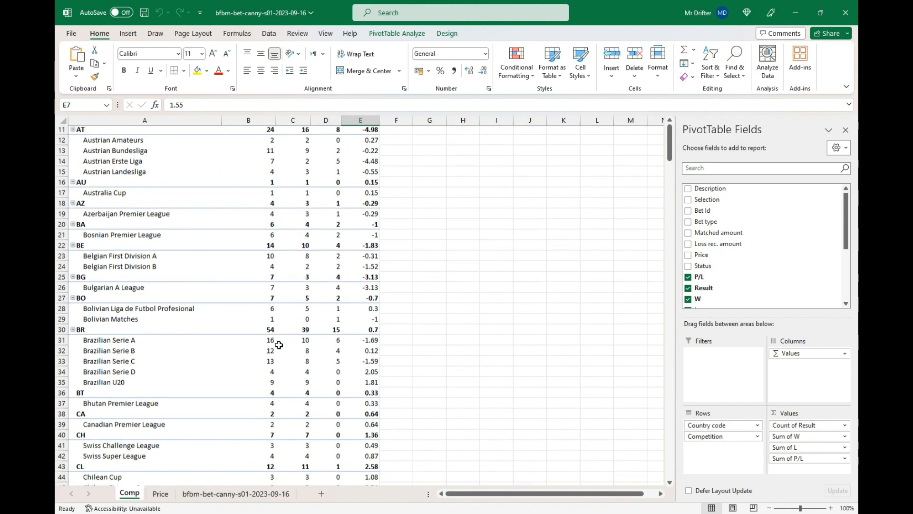
{"action": "scroll", "coordinate": [279, 344], "scroll_direction": "down", "scroll_amount": 4}
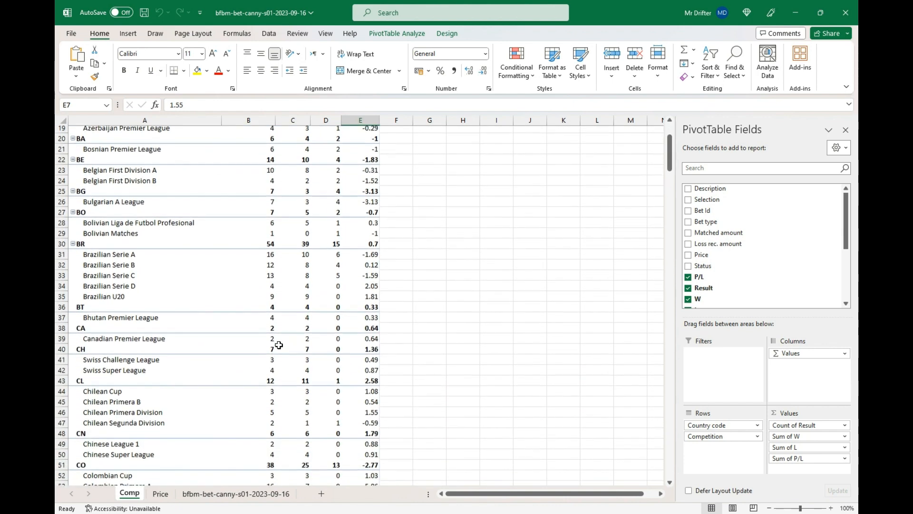
{"action": "scroll", "coordinate": [279, 345], "scroll_direction": "down", "scroll_amount": 2}
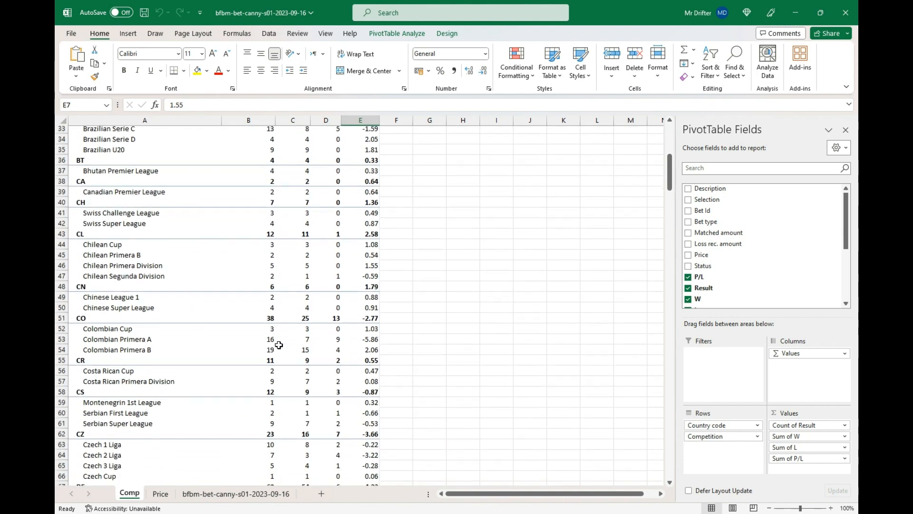
{"action": "scroll", "coordinate": [279, 345], "scroll_direction": "down", "scroll_amount": 3}
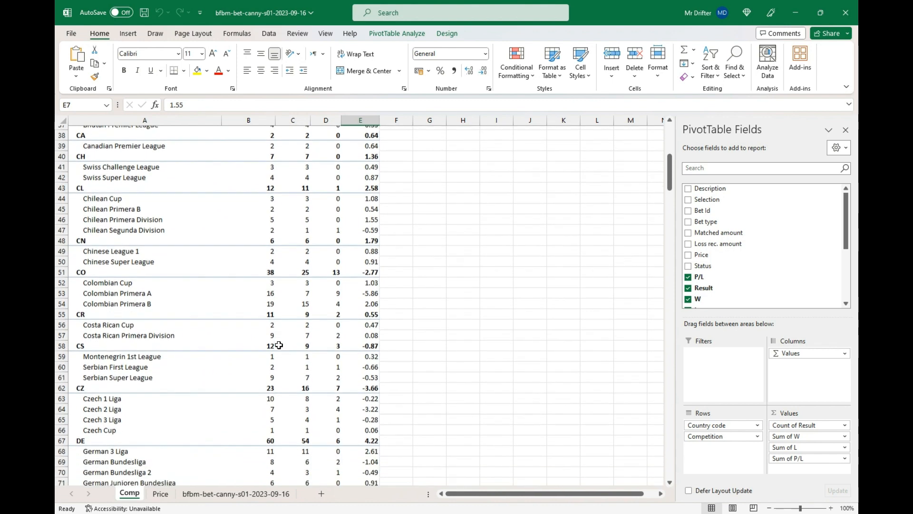
{"action": "scroll", "coordinate": [279, 344], "scroll_direction": "down", "scroll_amount": 2}
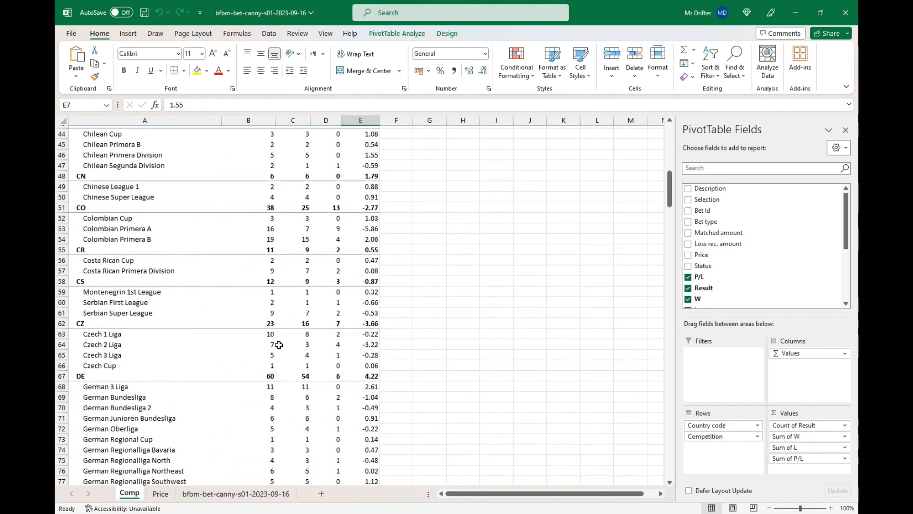
{"action": "scroll", "coordinate": [279, 344], "scroll_direction": "down", "scroll_amount": 2}
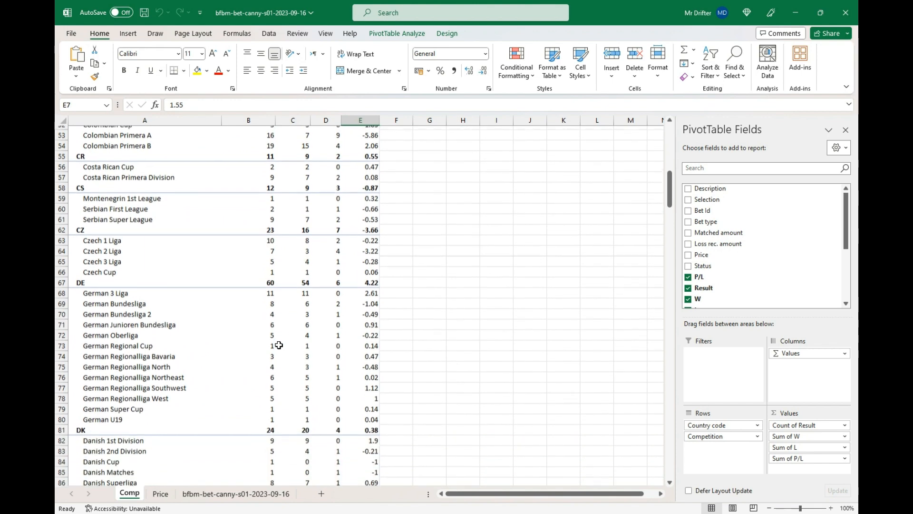
{"action": "scroll", "coordinate": [276, 290], "scroll_direction": "down", "scroll_amount": 3}
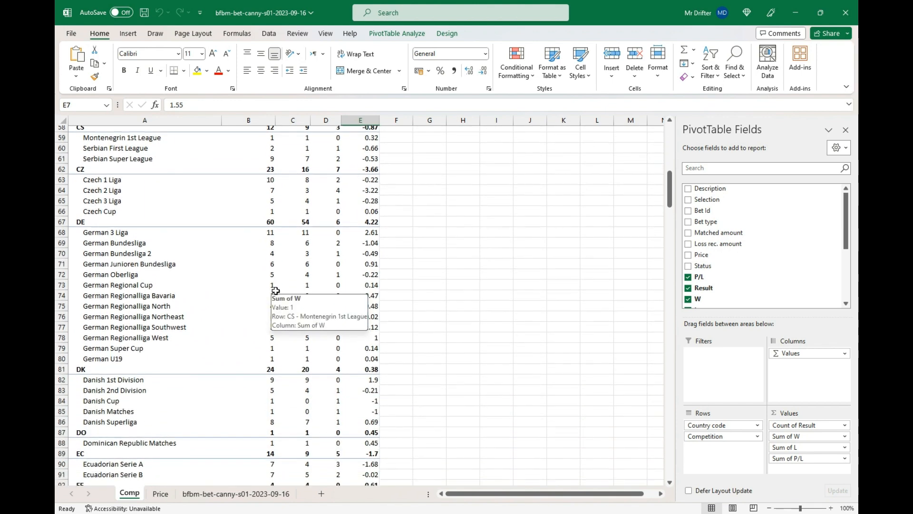
{"action": "scroll", "coordinate": [276, 291], "scroll_direction": "down", "scroll_amount": 1}
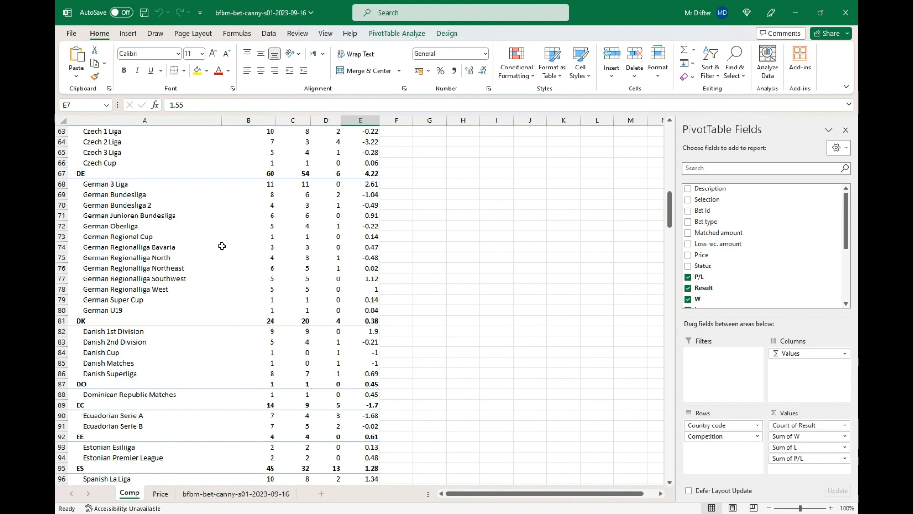
Step: Review the competition results from Spain and Great Britain through Iceland, Japan, Mexico and the Netherlands
{"action": "mouse_move", "coordinate": [289, 400]}
{"action": "scroll", "coordinate": [290, 412], "scroll_direction": "down", "scroll_amount": 11}
{"action": "scroll", "coordinate": [289, 411], "scroll_direction": "up", "scroll_amount": 1}
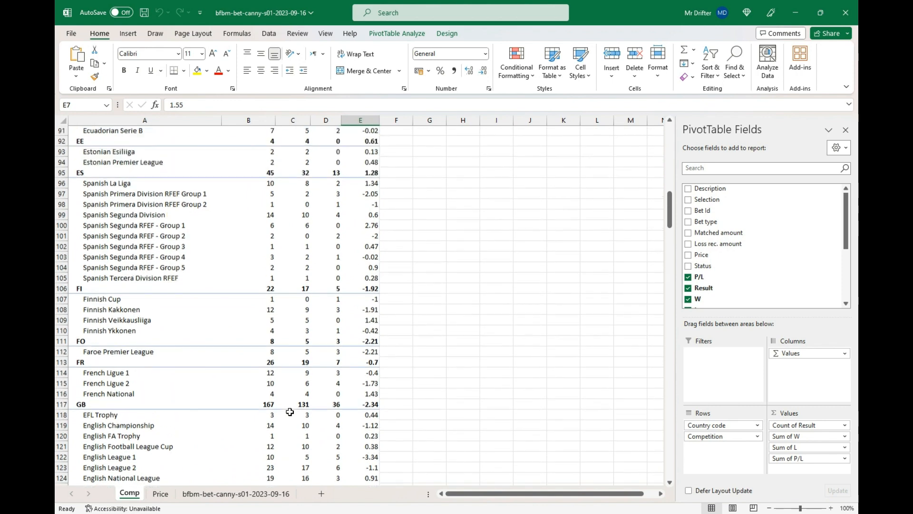
{"action": "scroll", "coordinate": [290, 410], "scroll_direction": "down", "scroll_amount": 11}
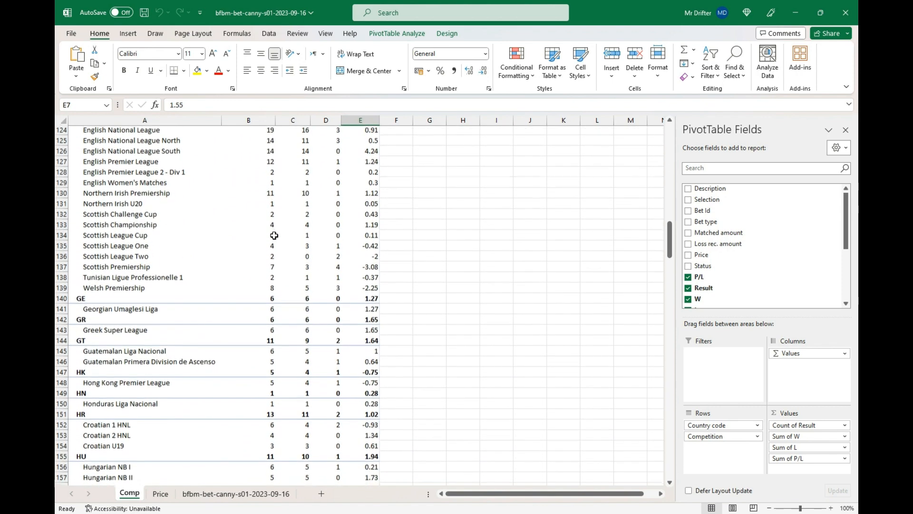
{"action": "scroll", "coordinate": [274, 235], "scroll_direction": "down", "scroll_amount": 4}
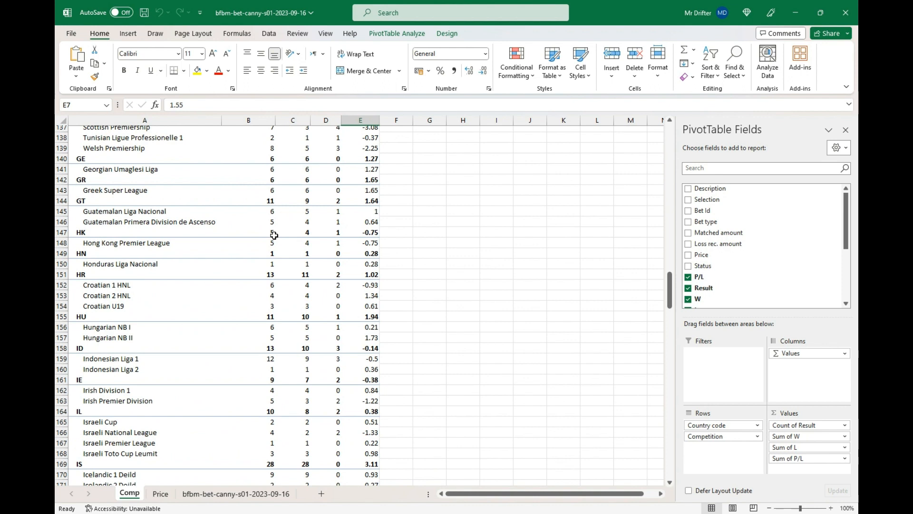
{"action": "mouse_move", "coordinate": [275, 236]}
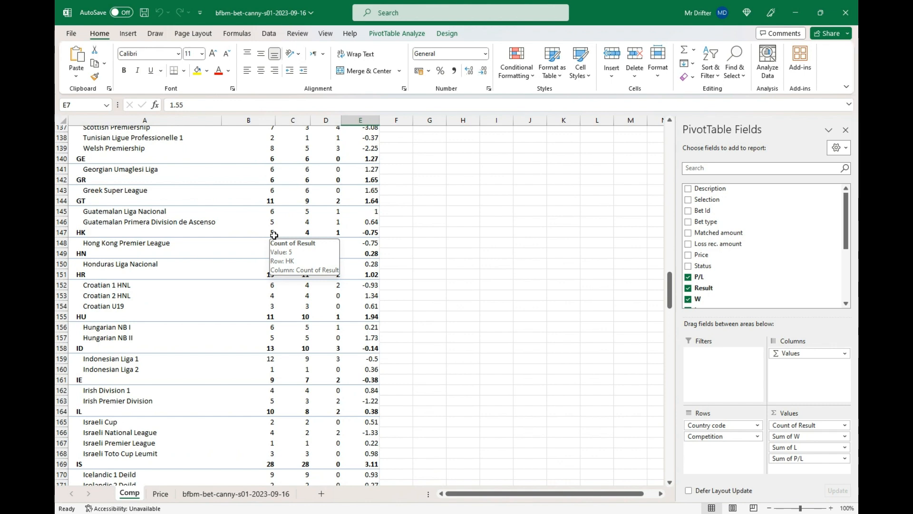
{"action": "scroll", "coordinate": [274, 235], "scroll_direction": "down", "scroll_amount": 7}
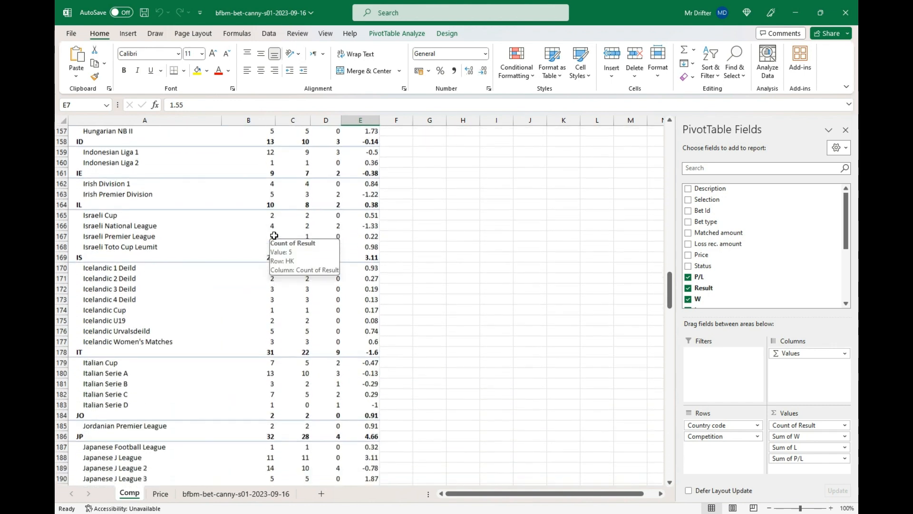
{"action": "scroll", "coordinate": [274, 235], "scroll_direction": "down", "scroll_amount": 3}
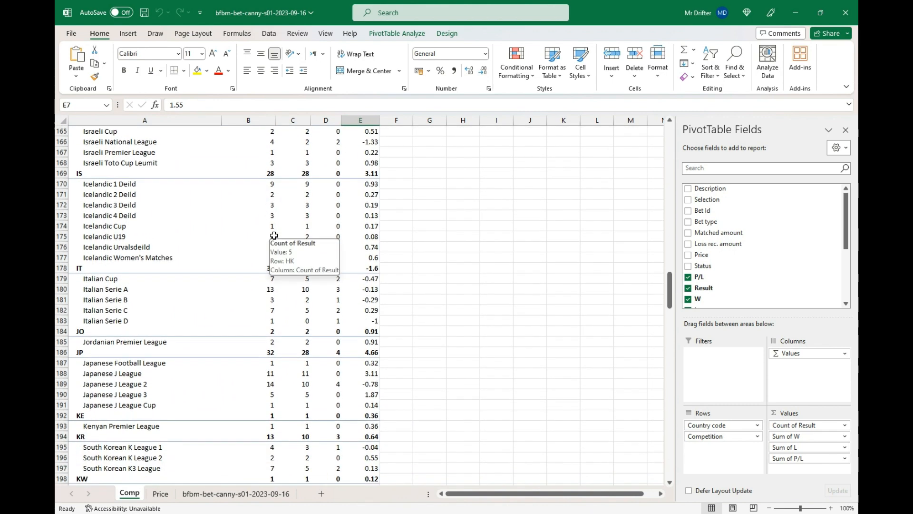
{"action": "scroll", "coordinate": [275, 235], "scroll_direction": "down", "scroll_amount": 4}
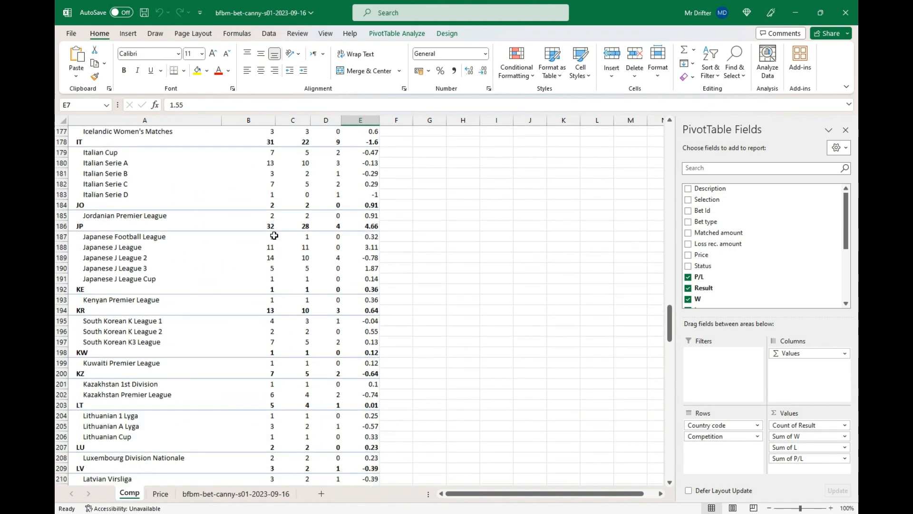
{"action": "scroll", "coordinate": [275, 235], "scroll_direction": "down", "scroll_amount": 5}
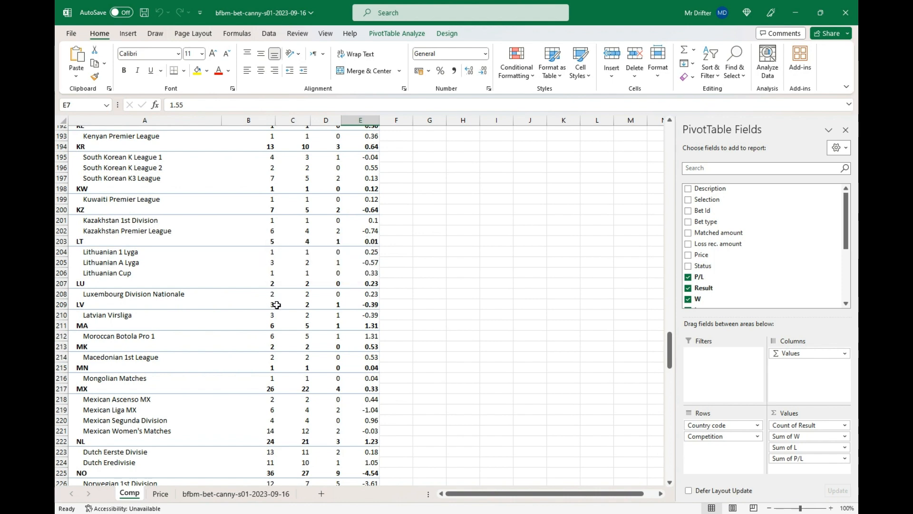
Step: Review the remaining competition results from Norway and Peru through the entries without a country code, down to the grand total
{"action": "scroll", "coordinate": [275, 302], "scroll_direction": "down", "scroll_amount": 5}
{"action": "scroll", "coordinate": [276, 305], "scroll_direction": "down", "scroll_amount": 5}
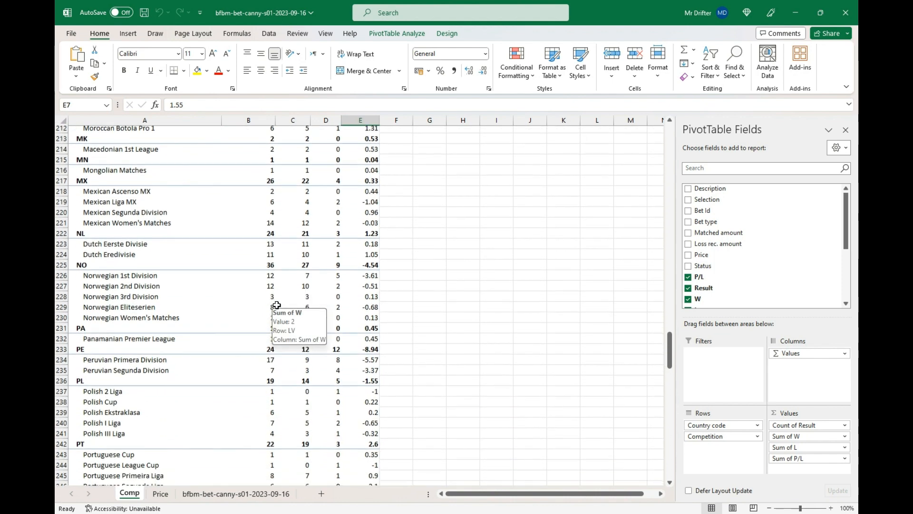
{"action": "scroll", "coordinate": [277, 305], "scroll_direction": "up", "scroll_amount": 1}
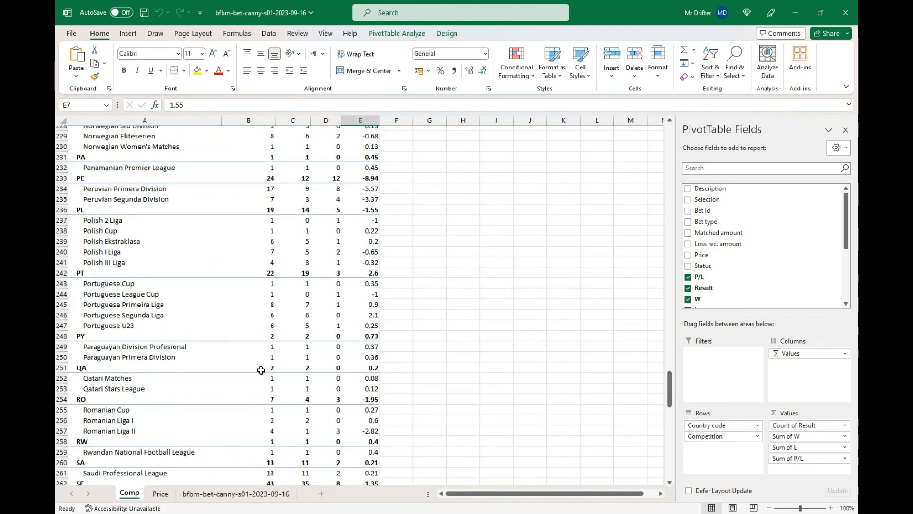
{"action": "scroll", "coordinate": [261, 367], "scroll_direction": "down", "scroll_amount": 4}
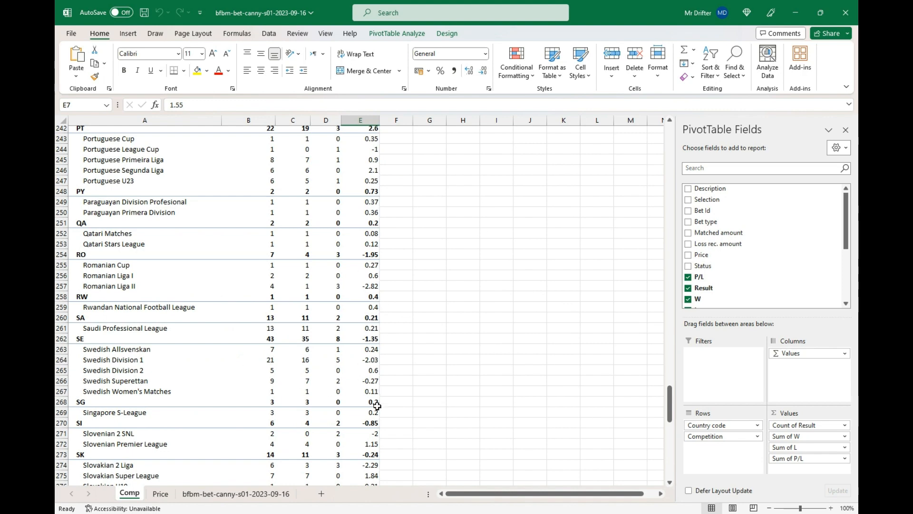
{"action": "scroll", "coordinate": [377, 409], "scroll_direction": "down", "scroll_amount": 13}
{"action": "scroll", "coordinate": [378, 409], "scroll_direction": "down", "scroll_amount": 8}
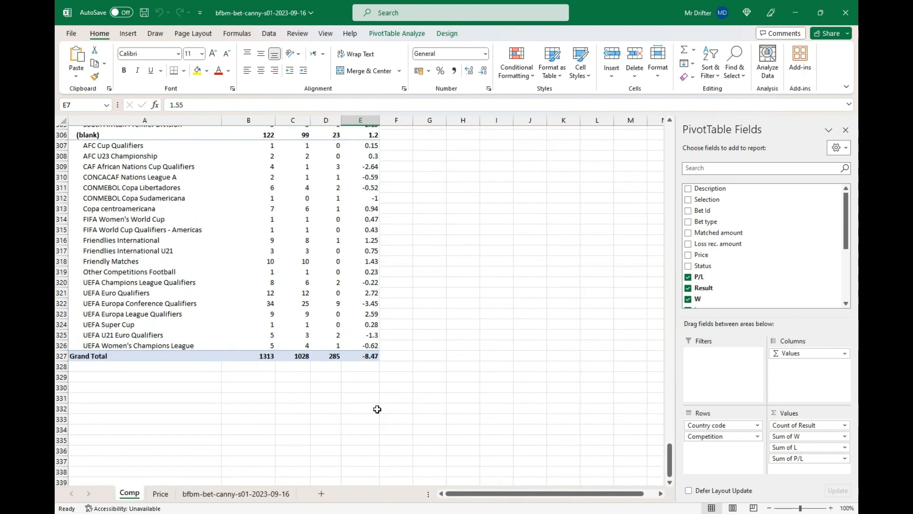
{"action": "scroll", "coordinate": [377, 409], "scroll_direction": "up", "scroll_amount": 1}
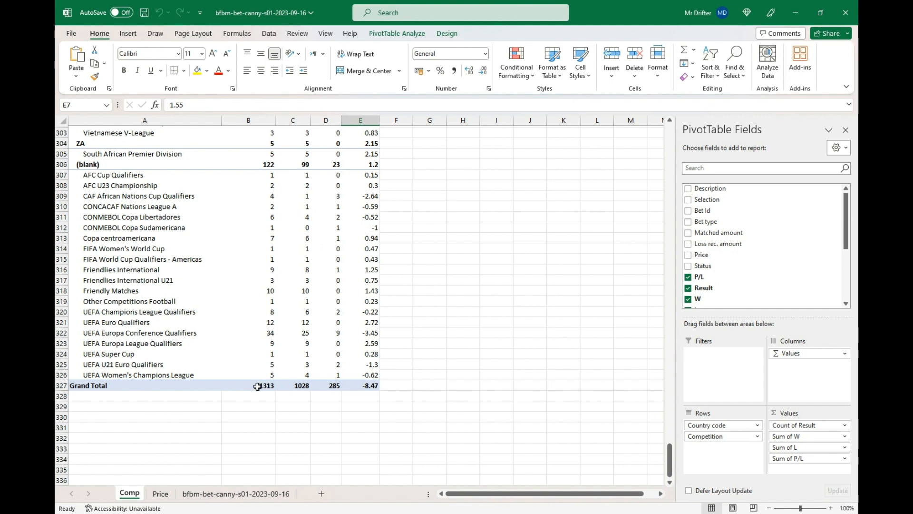
{"action": "mouse_move", "coordinate": [255, 389]}
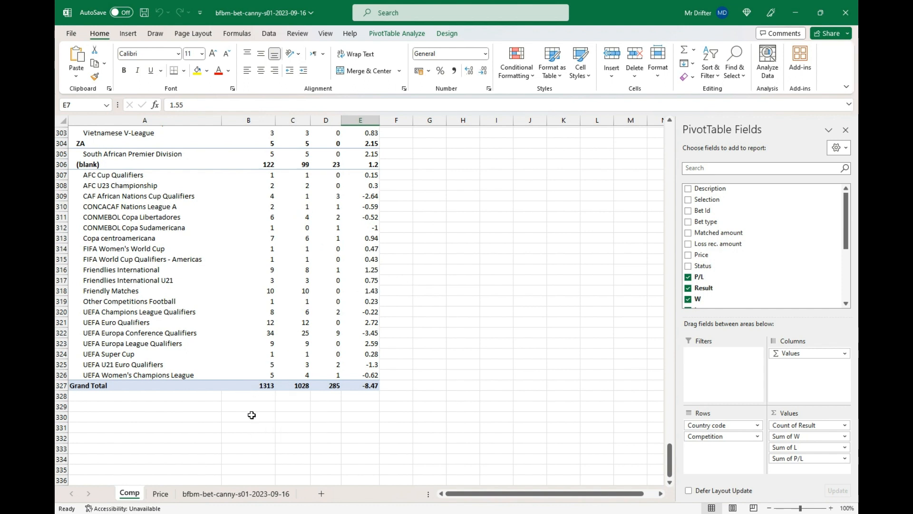